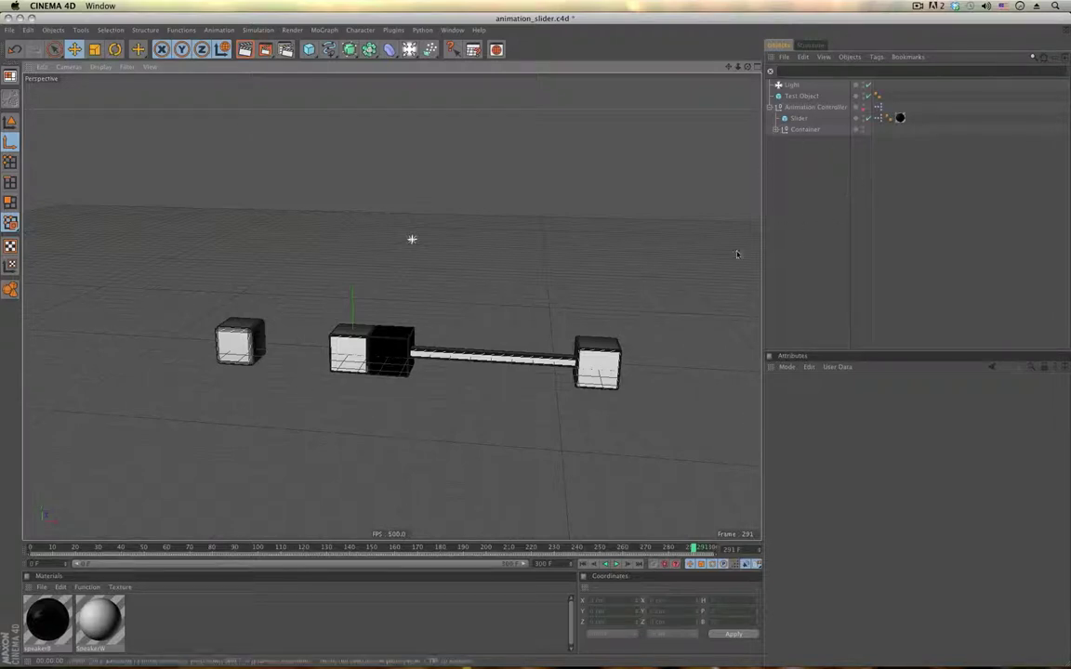
- Test the rig by sliding the Slider cube back and forth along the rail's X axis between the two end cubes
left_click(798, 119)
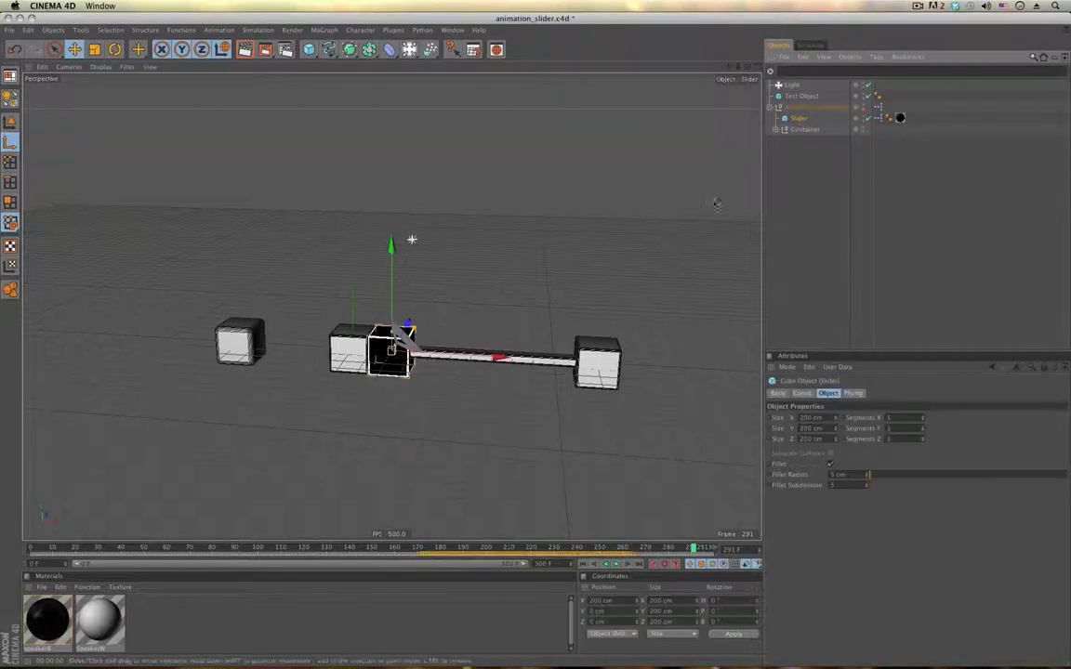
mouse_move(492, 362)
left_mouse_down()
mouse_move(661, 368)
mouse_move(492, 361)
left_mouse_up()
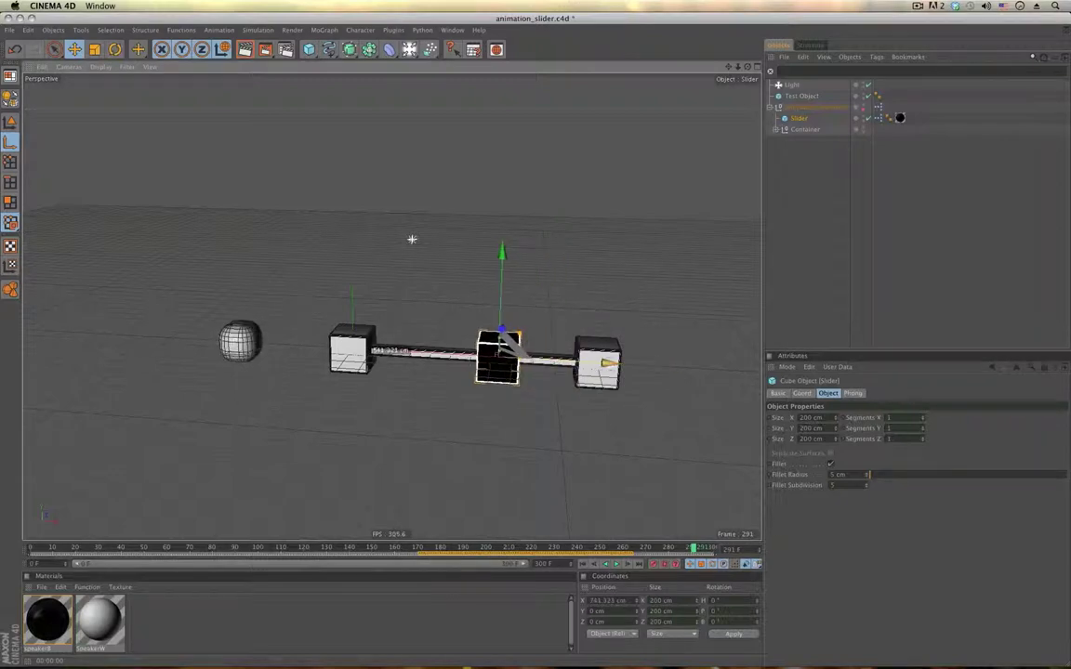
left_click_drag(411, 239, 361, 221, "alt")
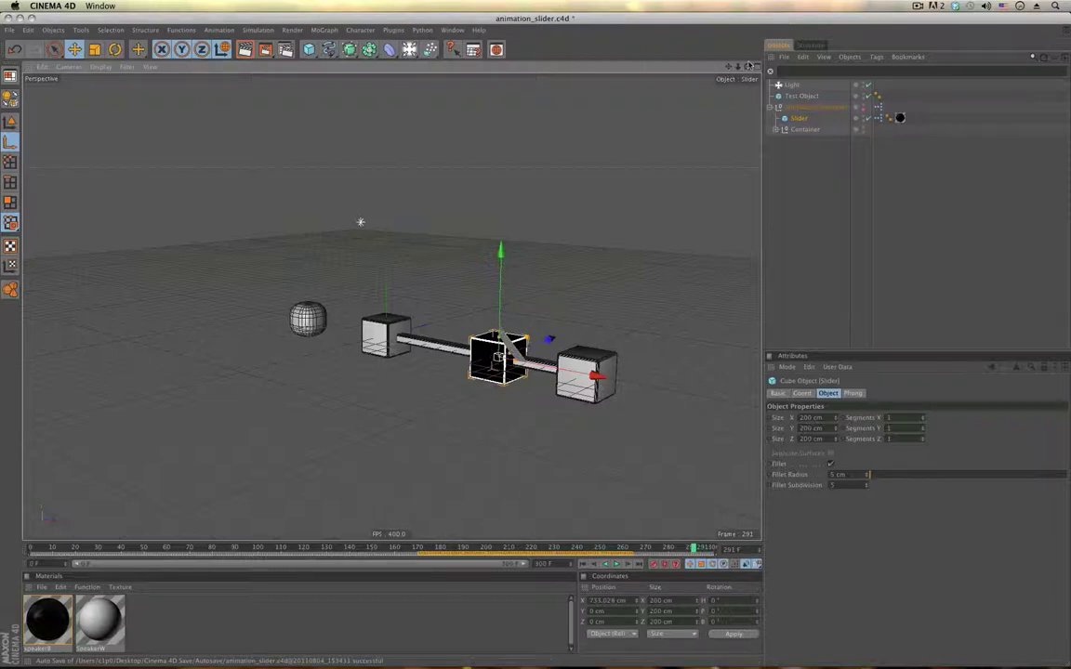
left_click_drag(361, 221, 420, 242, "alt")
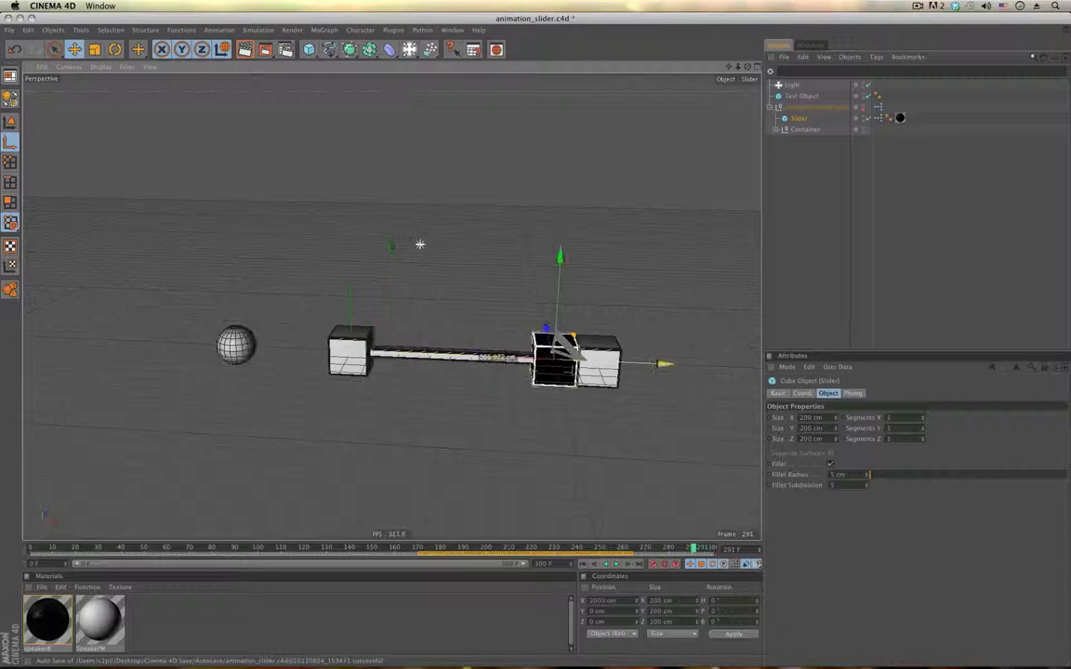
left_click_drag(656, 364, 660, 365)
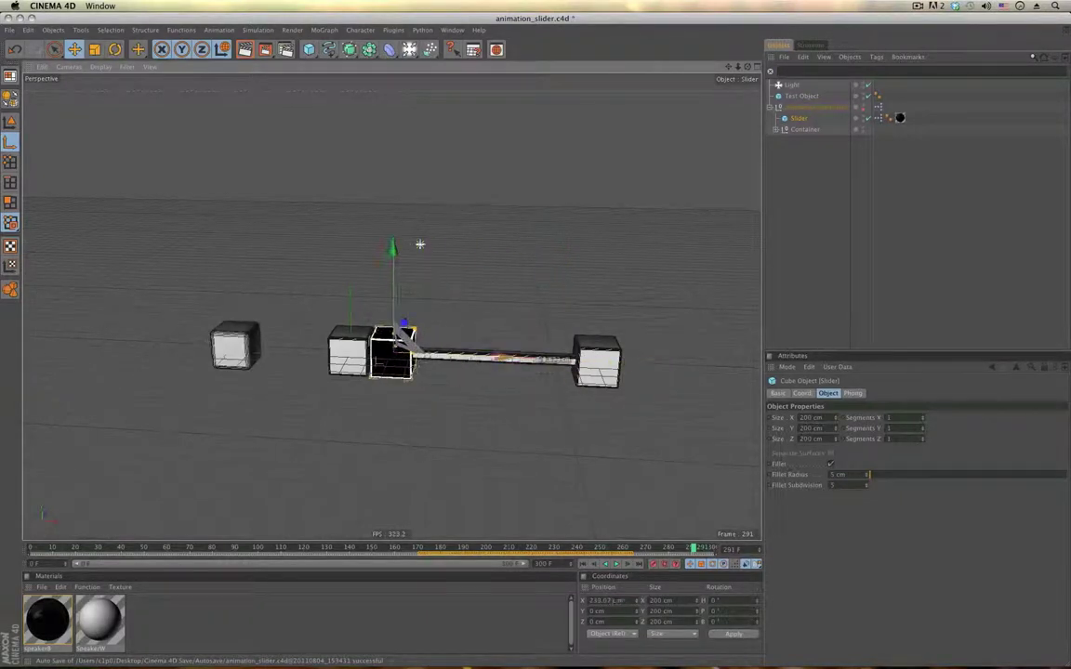
- Open the Cappucino motion recorder and place its window clear of the slider rig
left_click(359, 31)
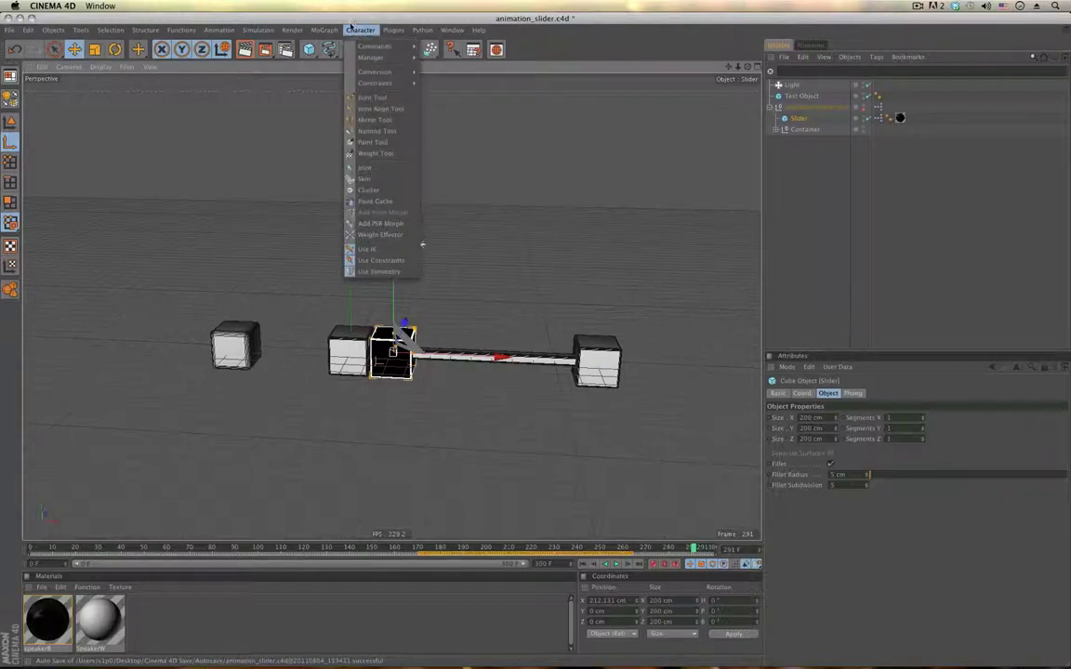
mouse_move(370, 56)
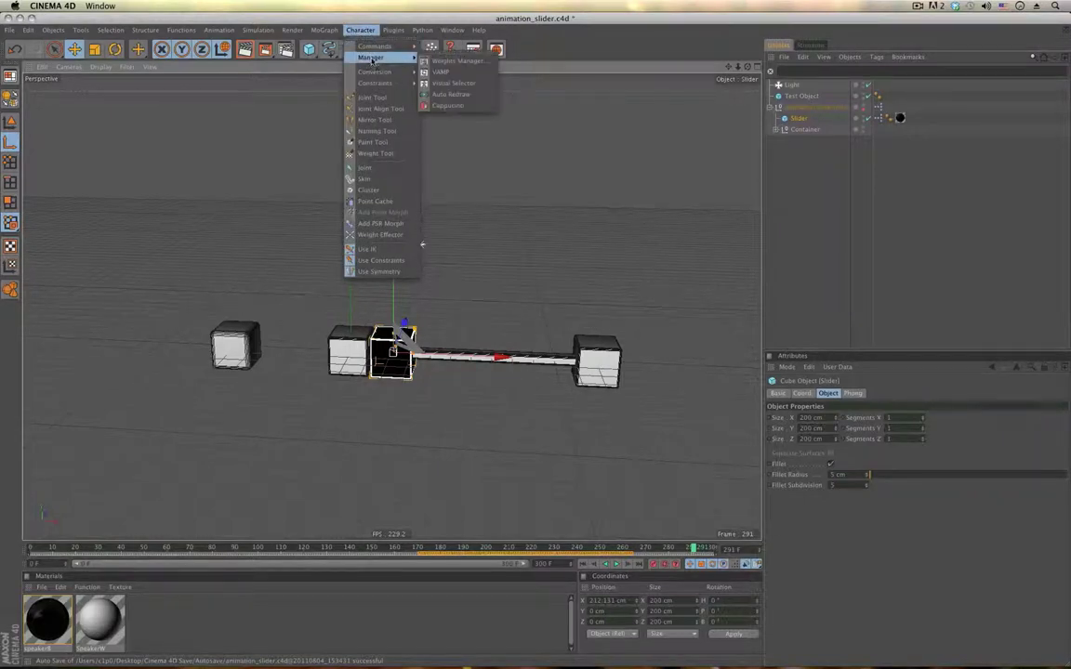
left_click(449, 105)
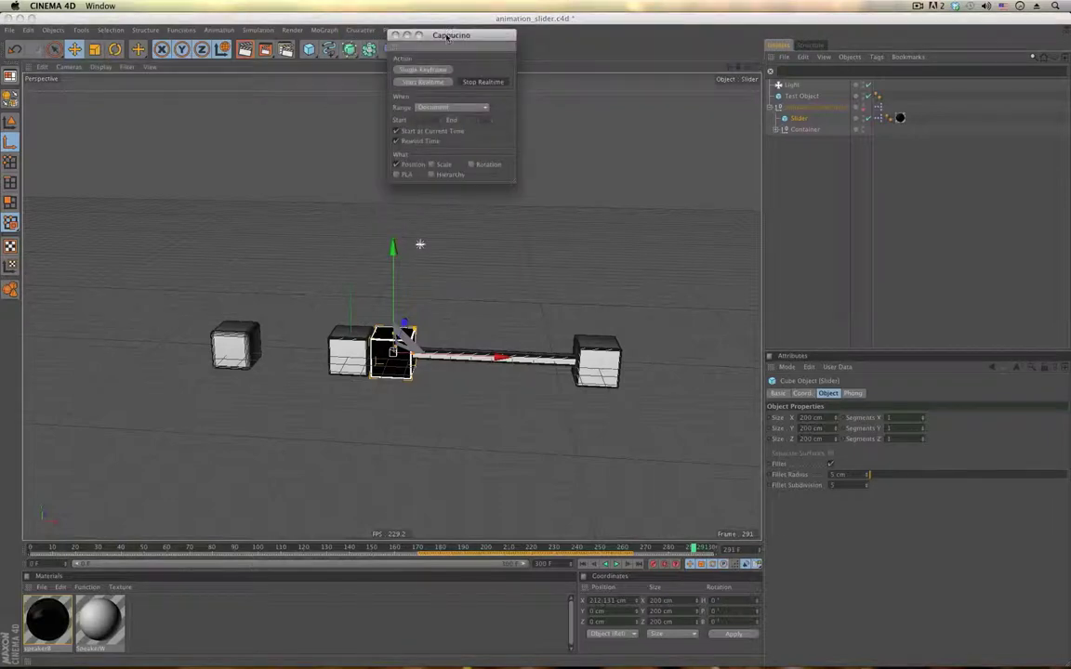
left_click_drag(447, 37, 570, 117)
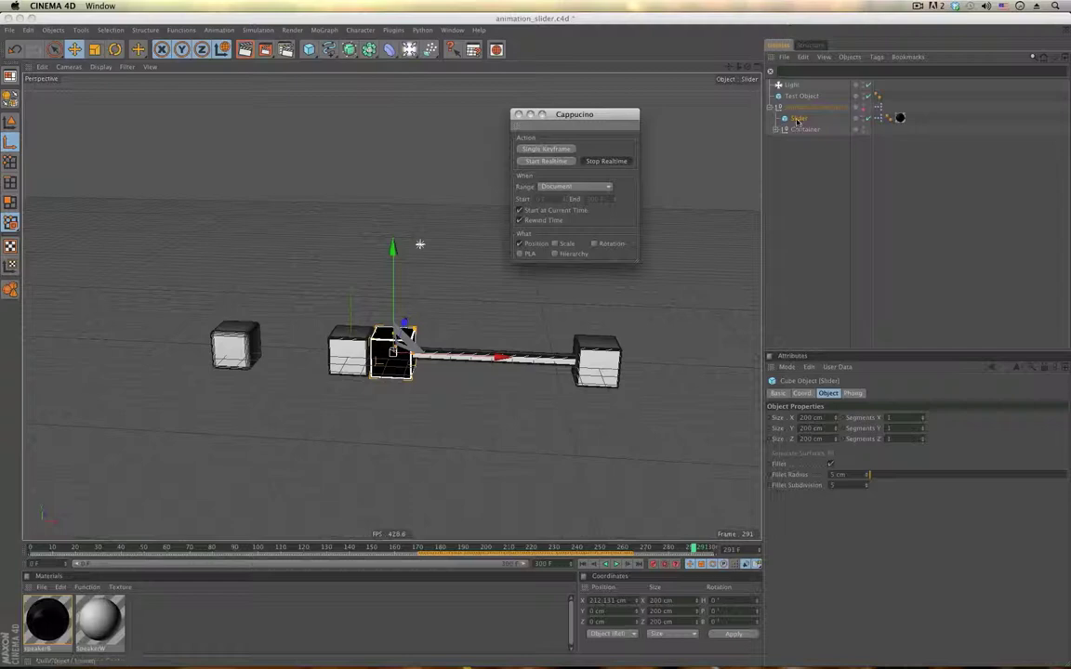
- Delete the existing position animation tracks from the Slider's coordinates
left_click(802, 394)
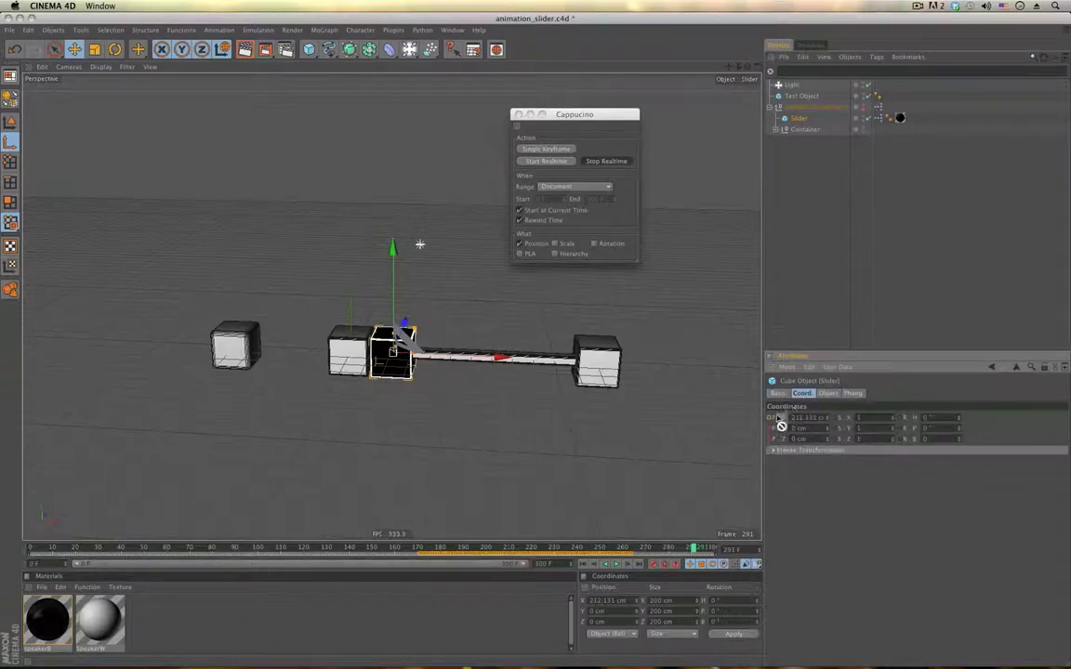
right_click(780, 430)
mouse_move(825, 444)
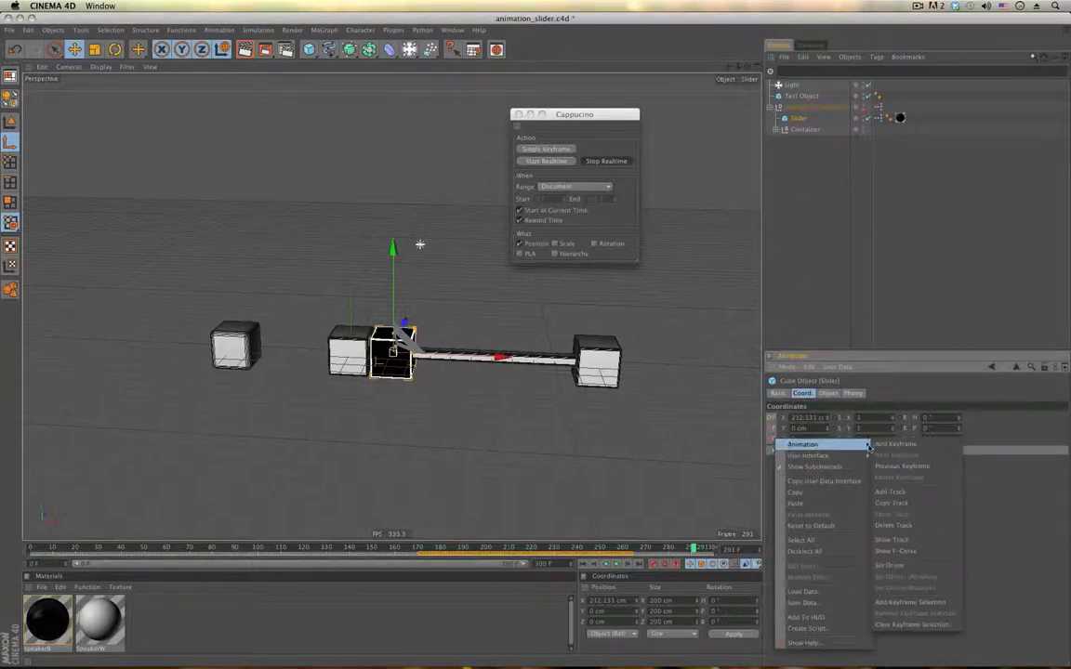
left_click(909, 528)
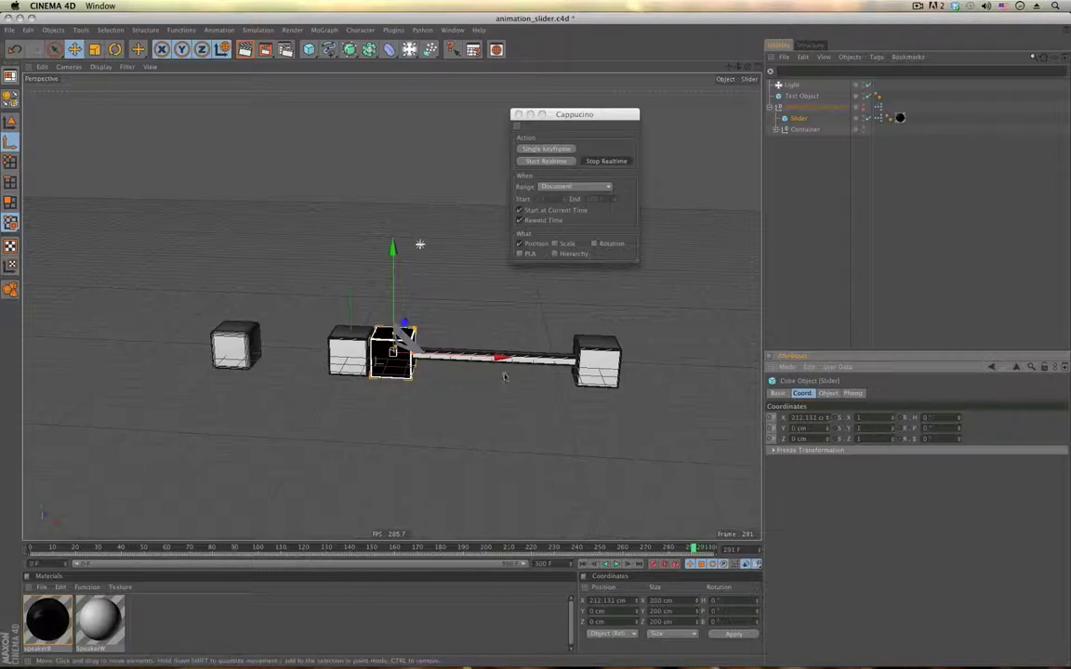
- Move the Slider to X 200 cm and record its movement along the rail in realtime with Cappucino from frame 0
mouse_move(502, 358)
left_mouse_down()
mouse_move(530, 359)
mouse_move(493, 359)
left_mouse_up()
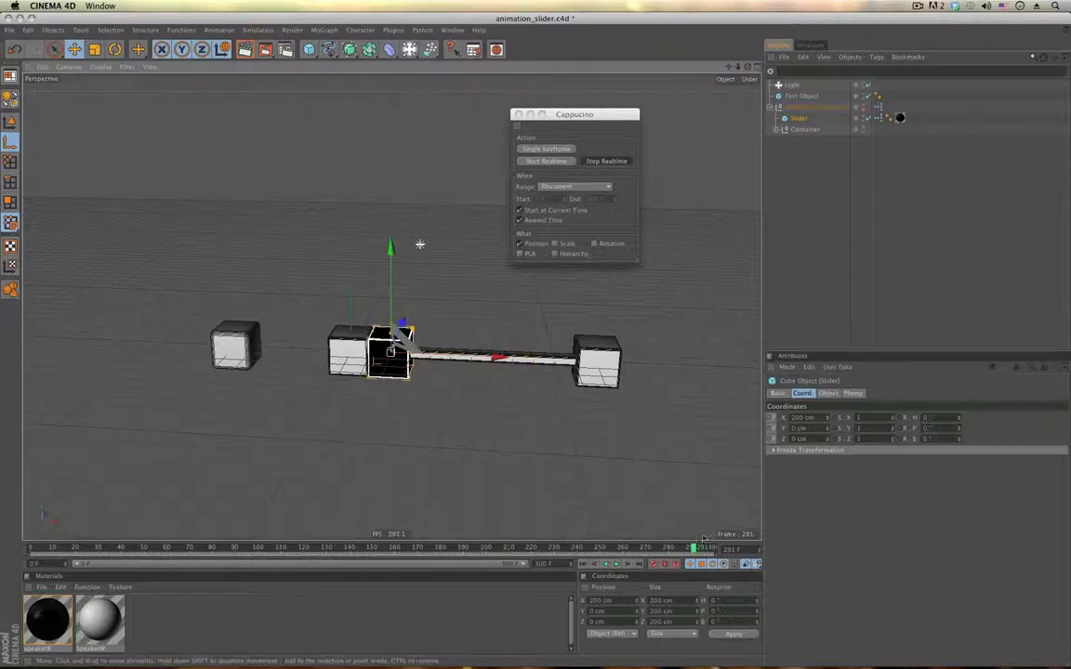
left_click(580, 567)
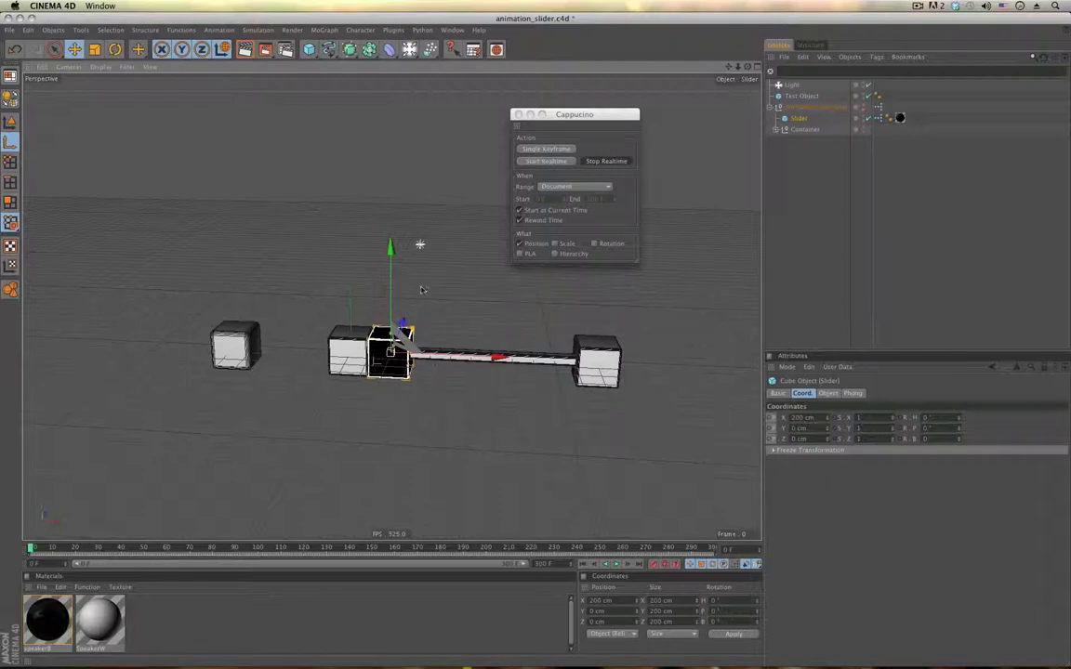
left_click(544, 162)
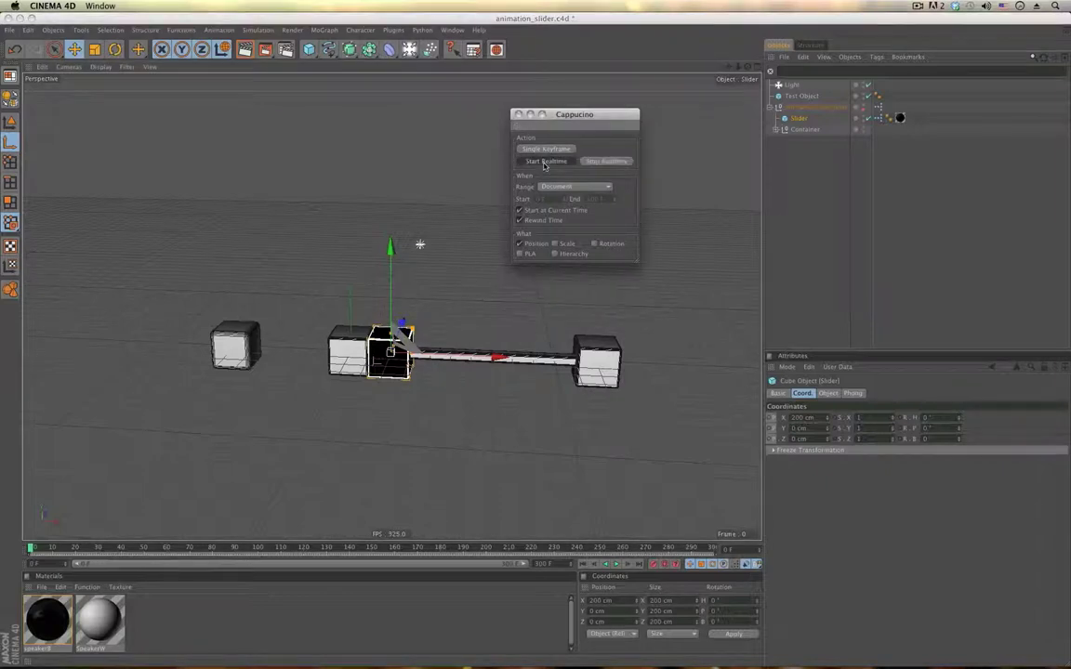
mouse_move(420, 245)
left_mouse_down()
mouse_move(448, 246)
mouse_move(409, 244)
mouse_move(521, 247)
mouse_move(421, 245)
left_mouse_up()
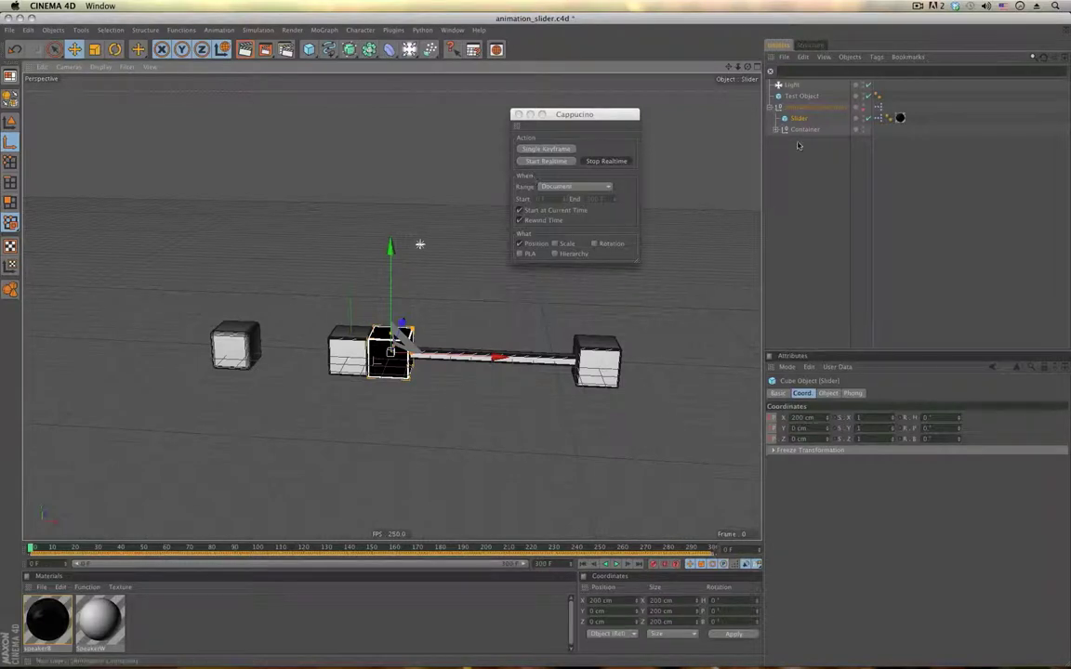
- Play back the recorded slider animation and inspect the attributes of the Animation Controller and the Test Object
left_click(615, 563)
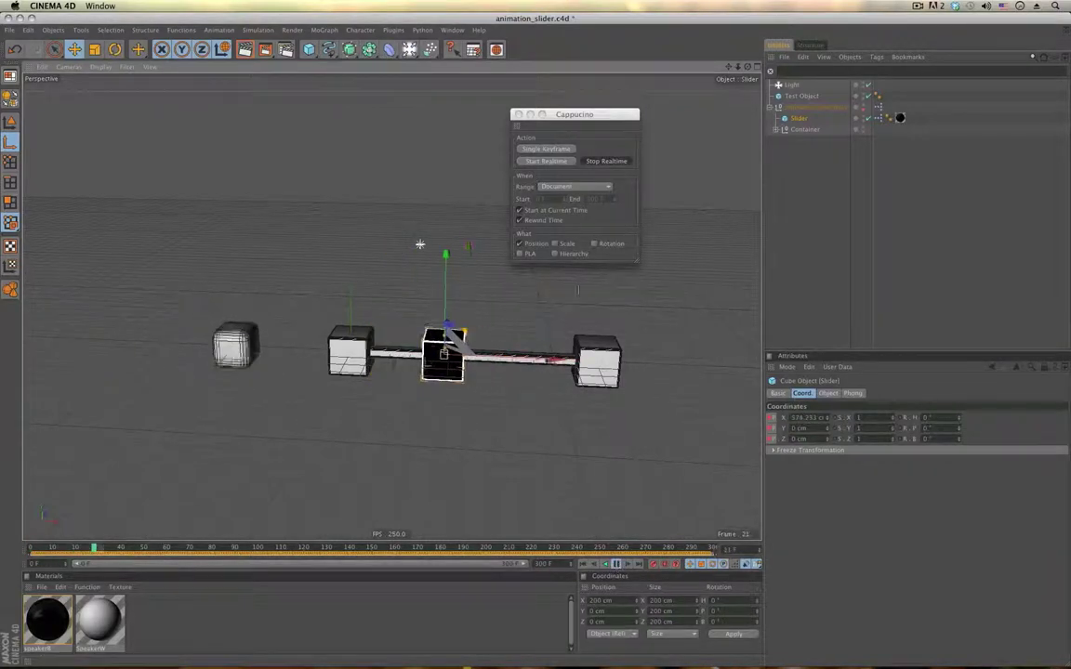
left_click(812, 108)
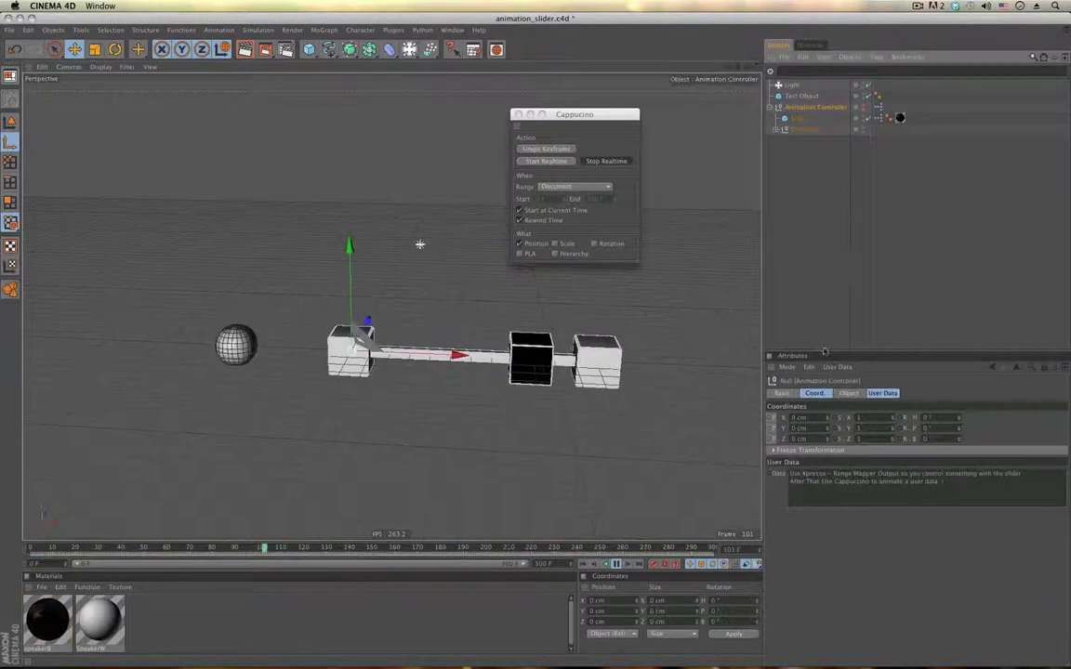
left_click(801, 96)
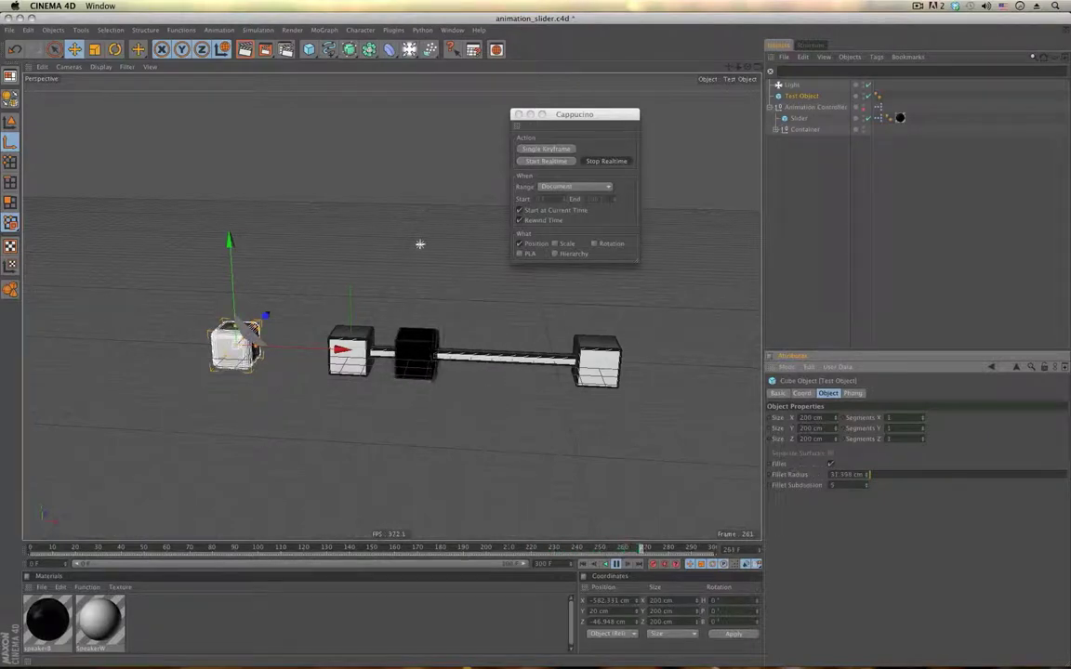
- Switch the user interface of the Test Object's Fillet Radius to Float and back to Float Slider
right_click(802, 463)
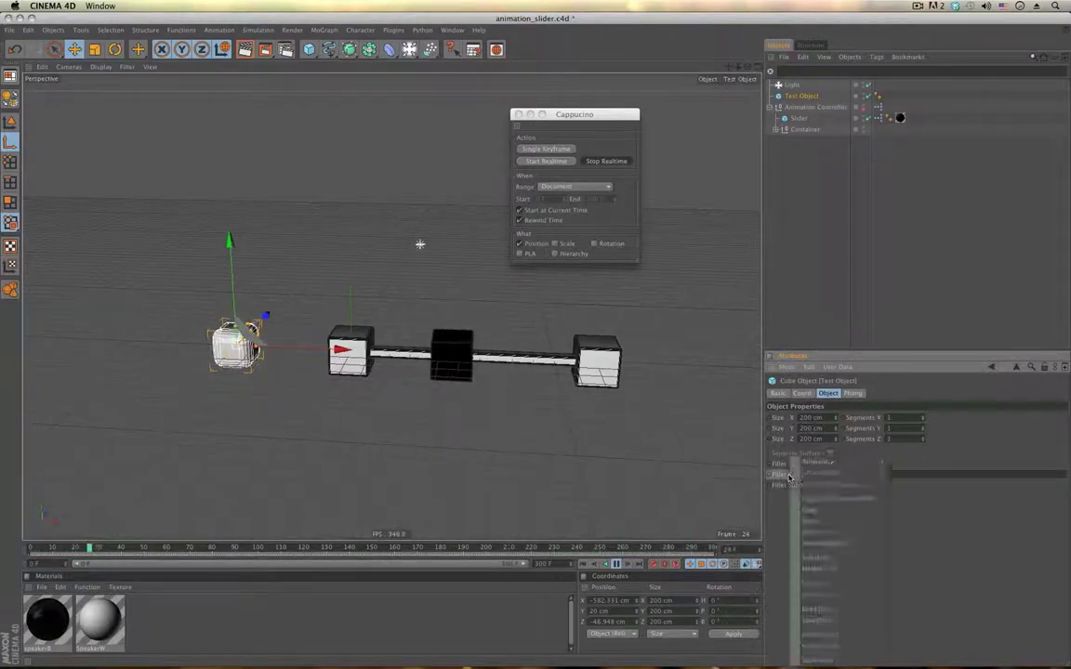
mouse_move(830, 474)
left_click(916, 474)
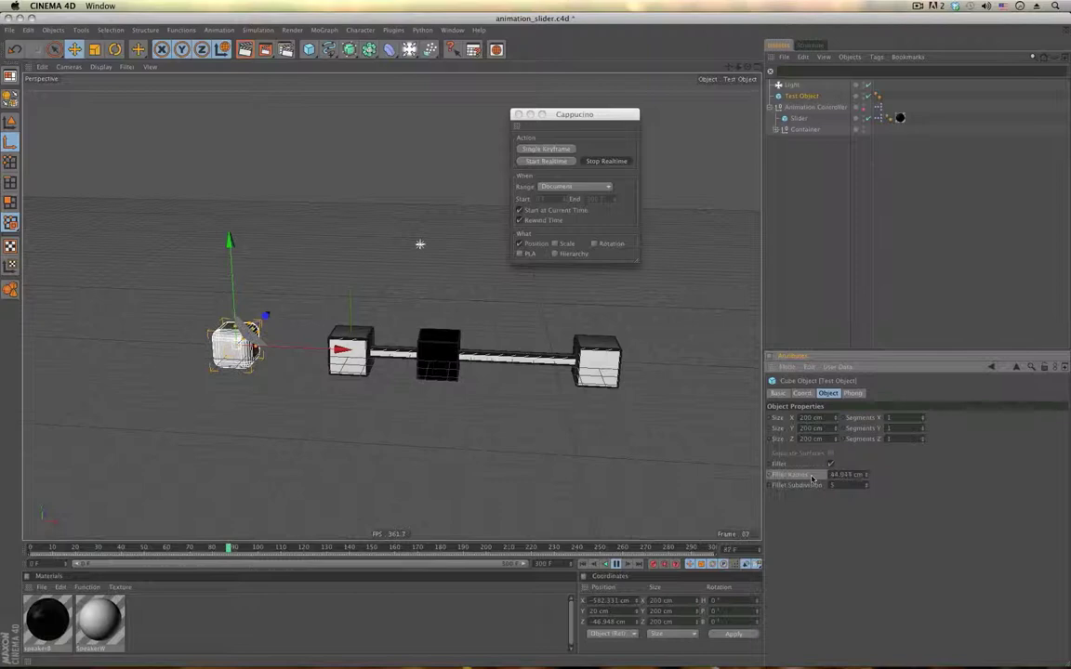
right_click(812, 477)
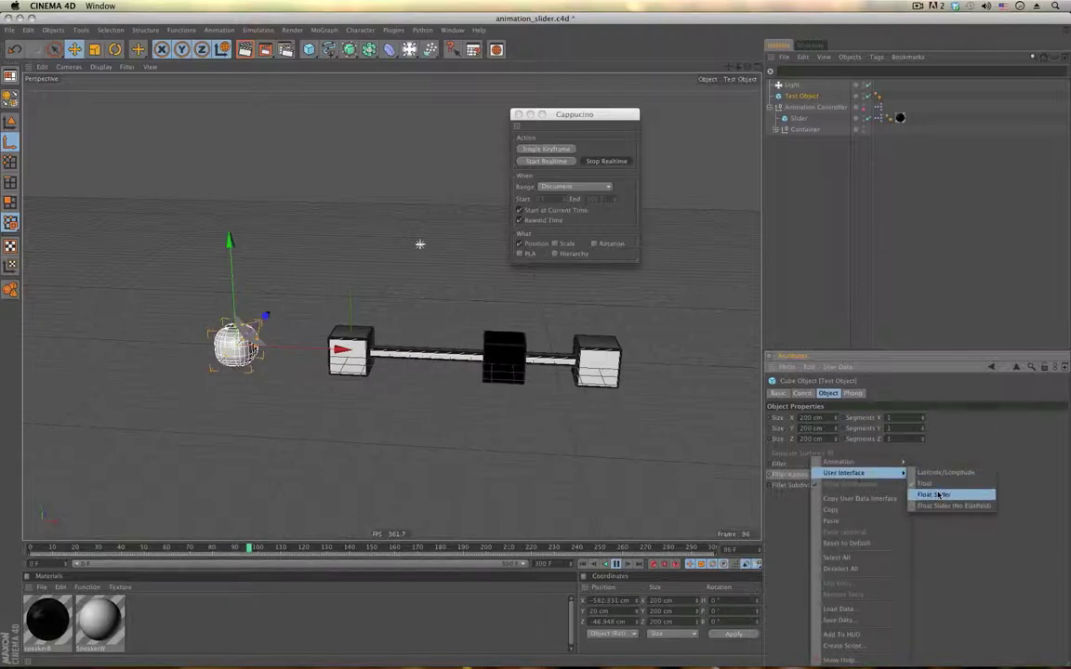
left_click(937, 495)
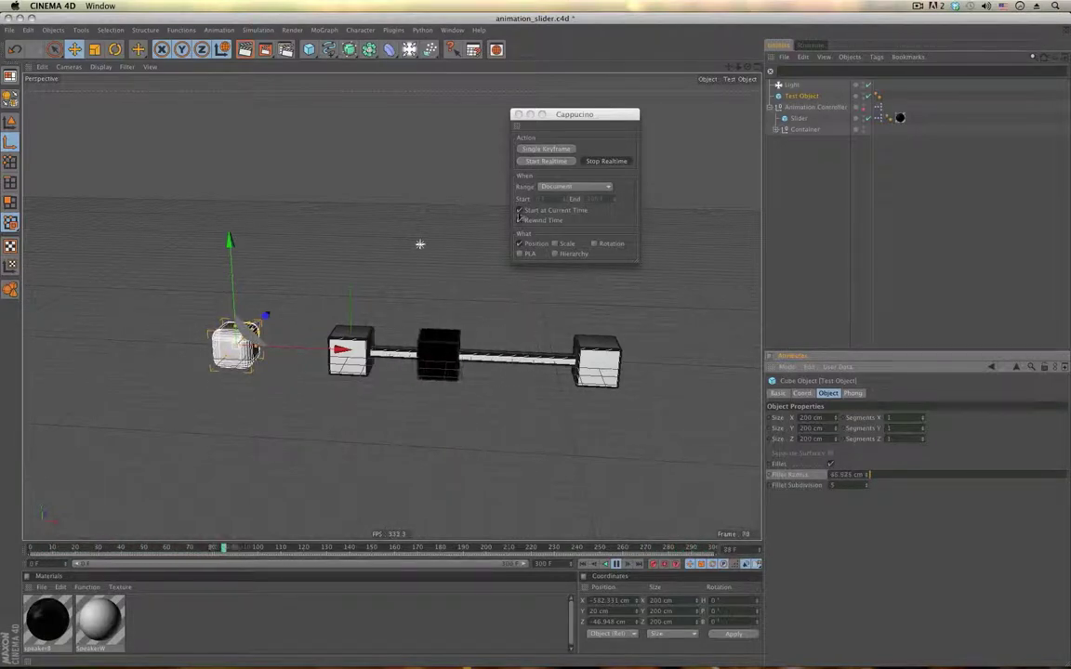
- Close the Cappucino window and create a new empty project
left_click(518, 114)
left_click(9, 30)
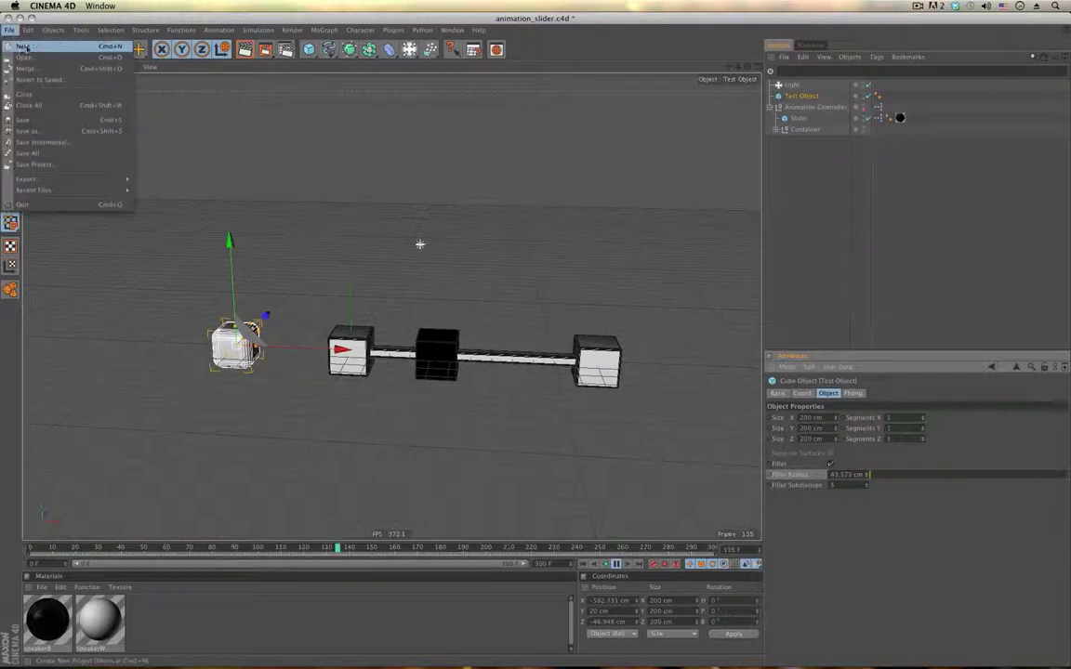
left_click(26, 47)
- Add four cubes to the scene and rename the first one Slider
left_click(310, 50)
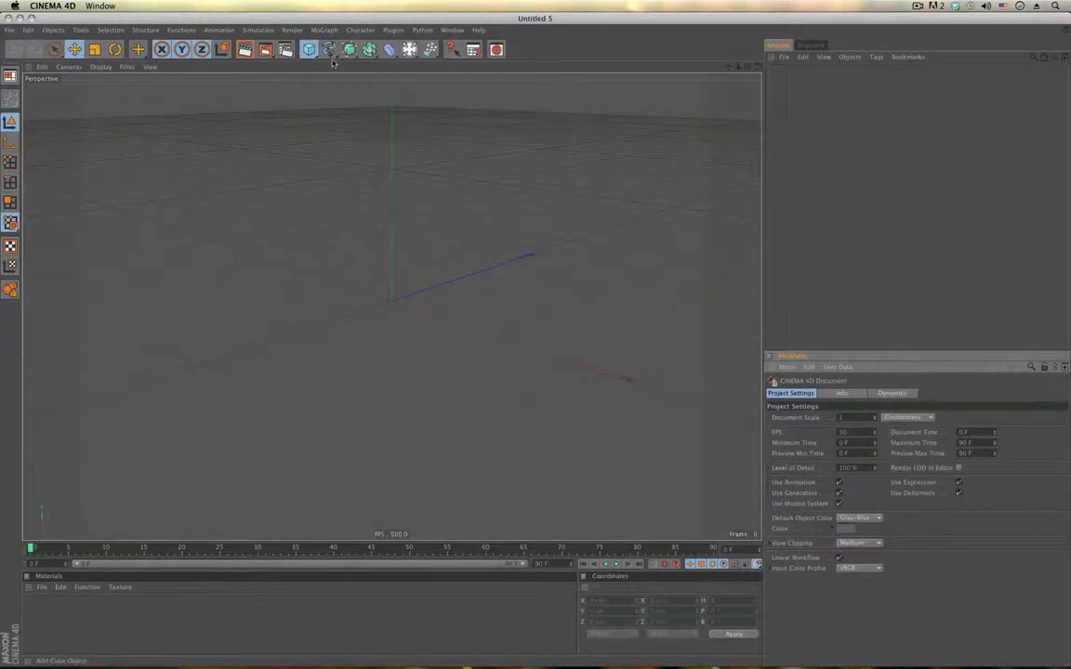
left_click(309, 50)
left_click_drag(308, 49, 321, 56)
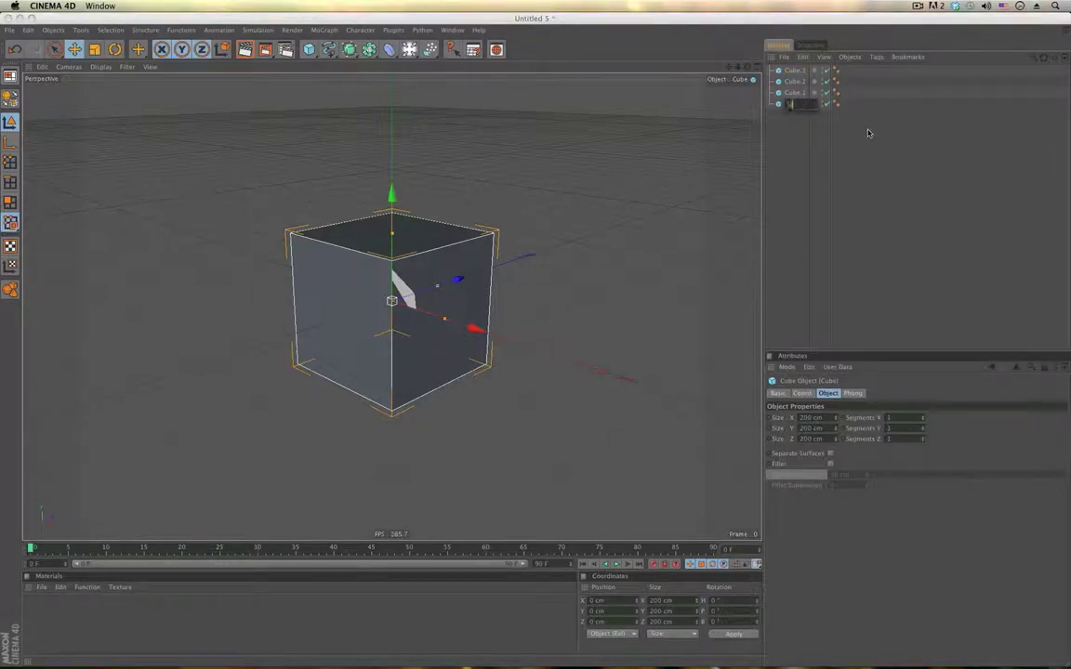
type("Slider")
key("Return")
- Rename Cube.1 as rightcube and Cube.2 as leftcube
scroll(708, 156, "down", 3)
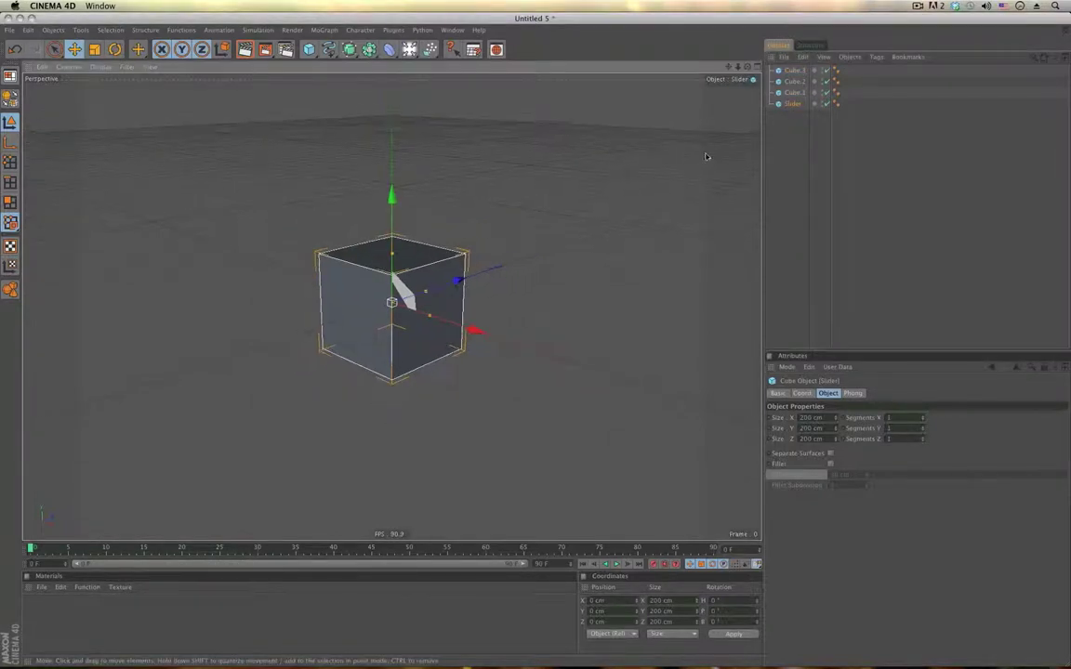
left_click_drag(748, 67, 761, 68)
double_click(805, 93)
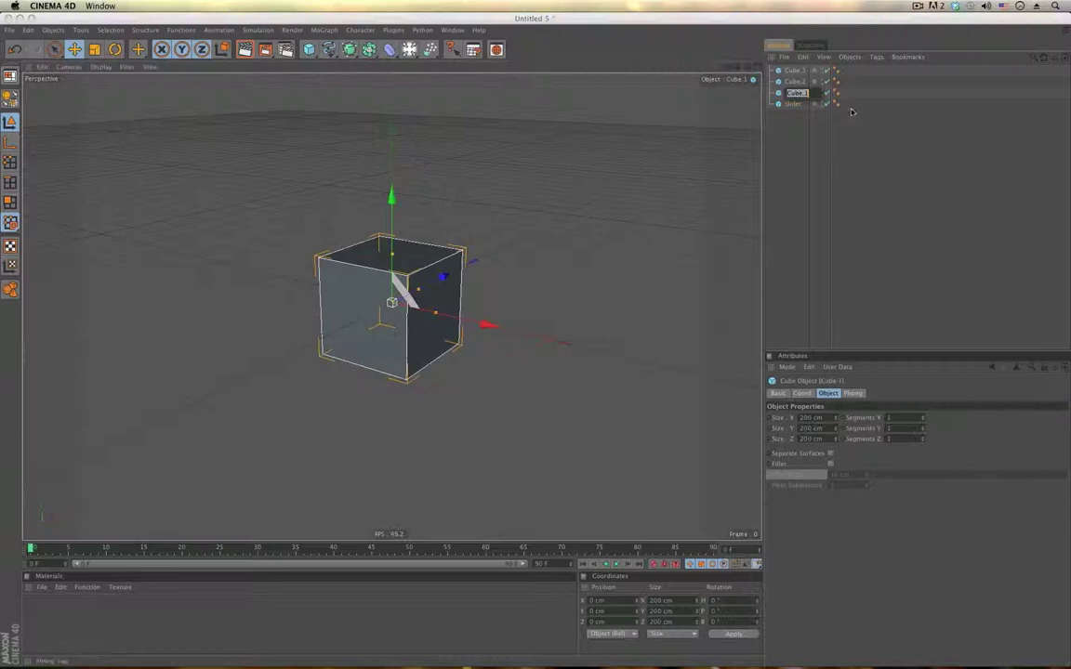
type("Railtcube")
key("Return")
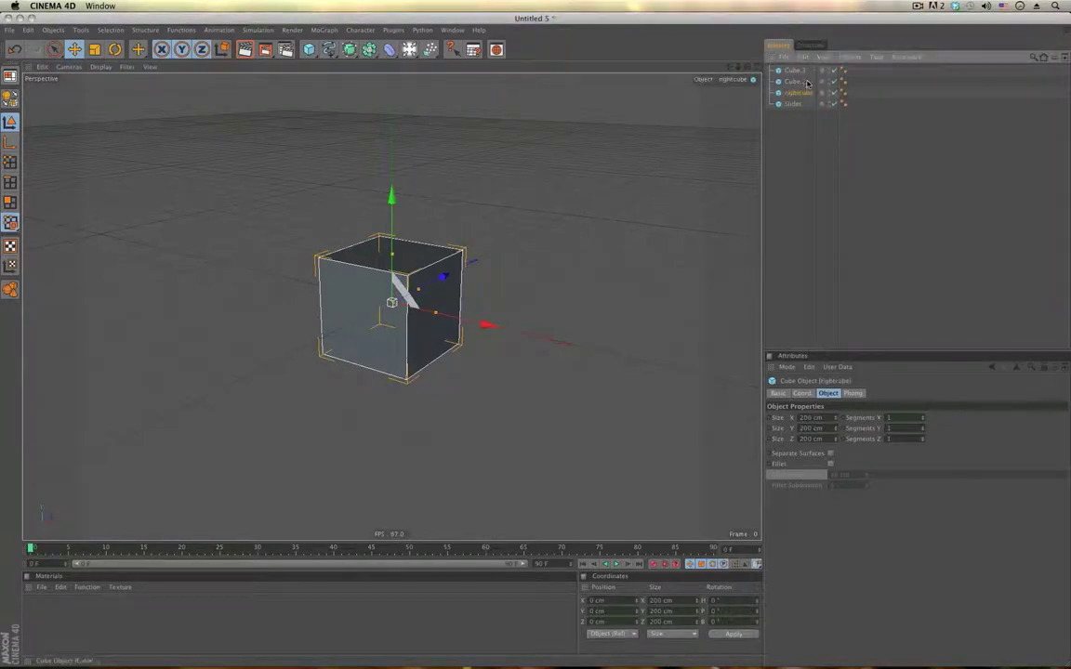
double_click(805, 83)
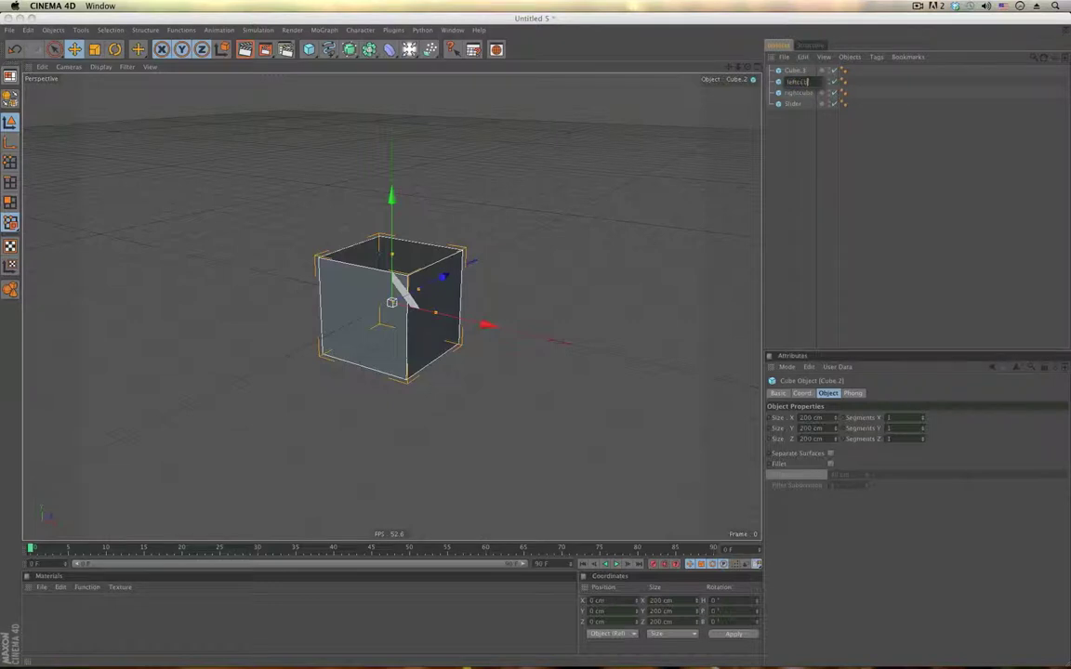
key("Return")
- Rename Cube.3 as connectorcube
key("shift+Tab")
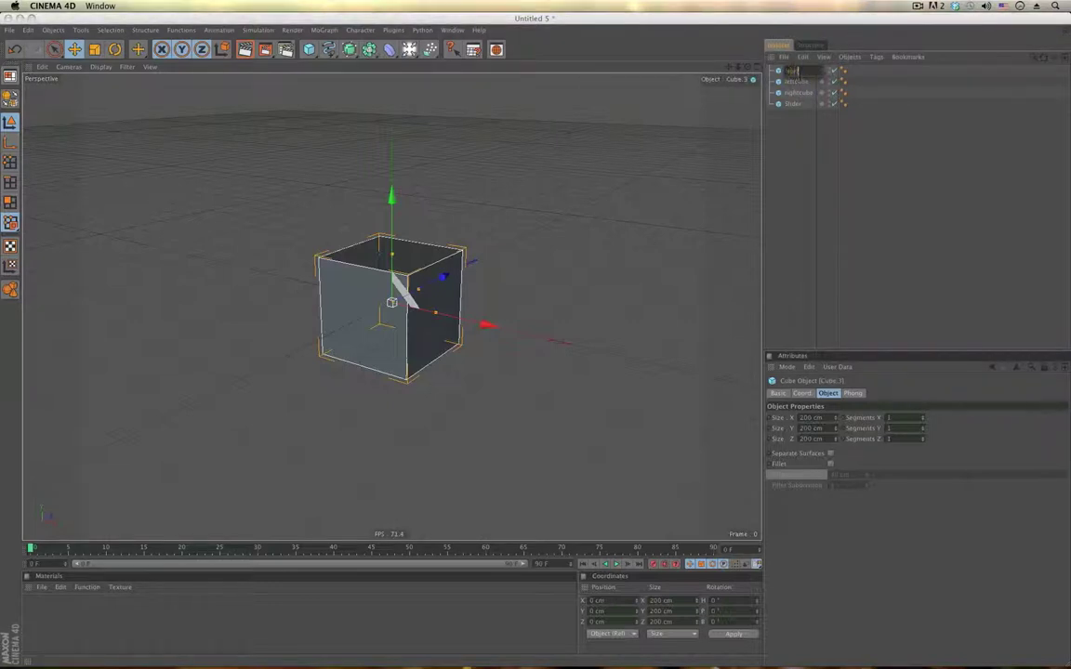
type("connector")
key("Return")
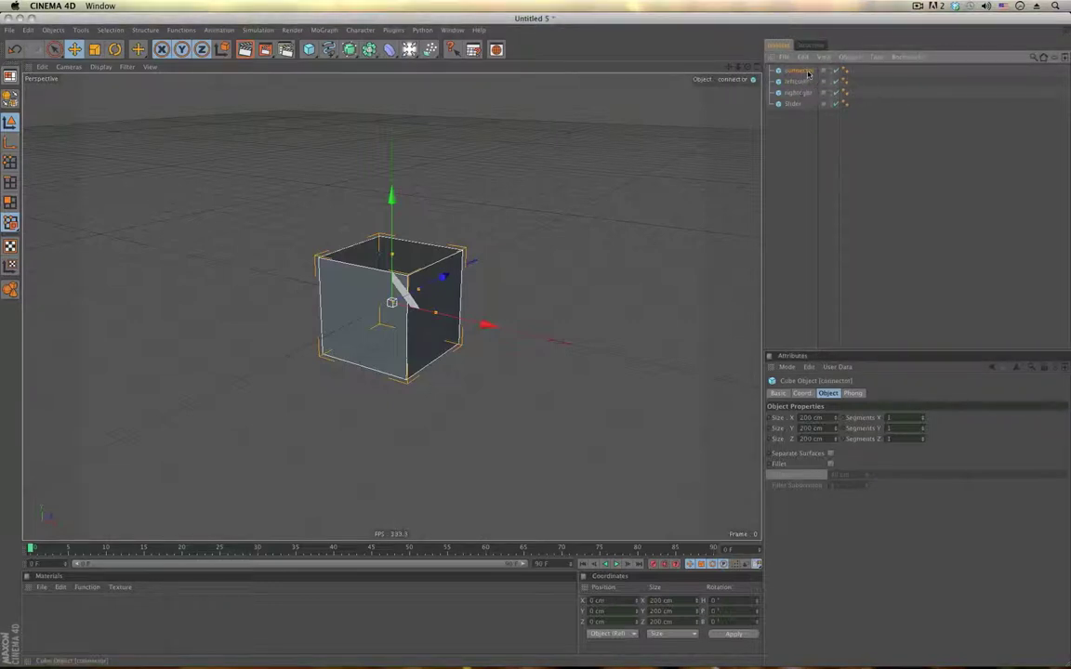
double_click(808, 72)
type("cube")
key("Return")
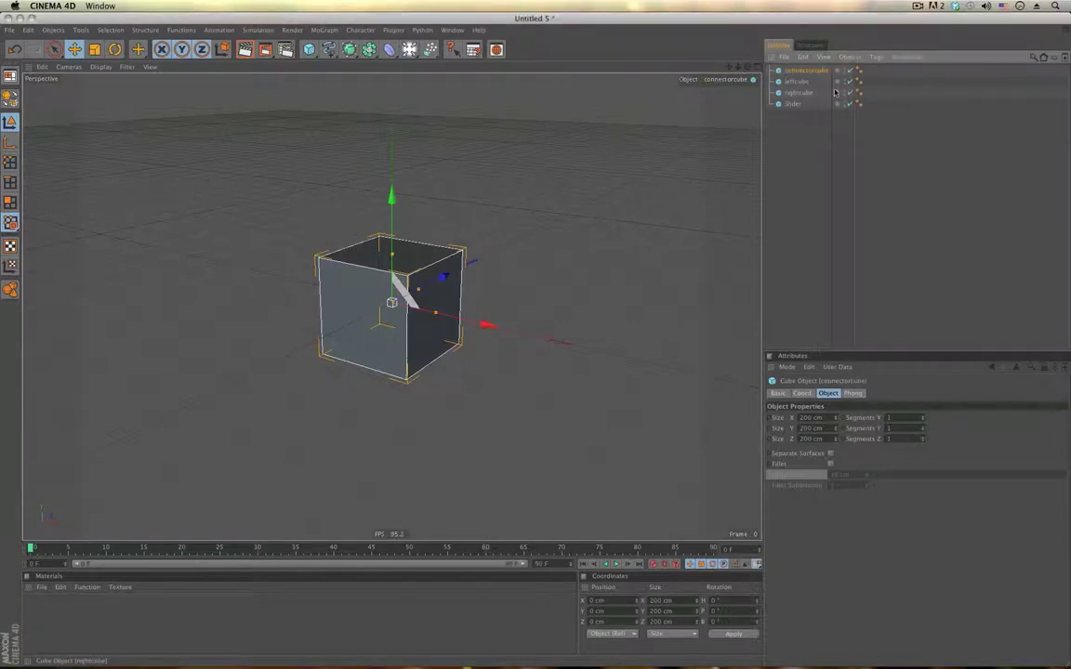
- Move the rightcube along the X axis to 1400 cm
left_click_drag(738, 67, 808, 93)
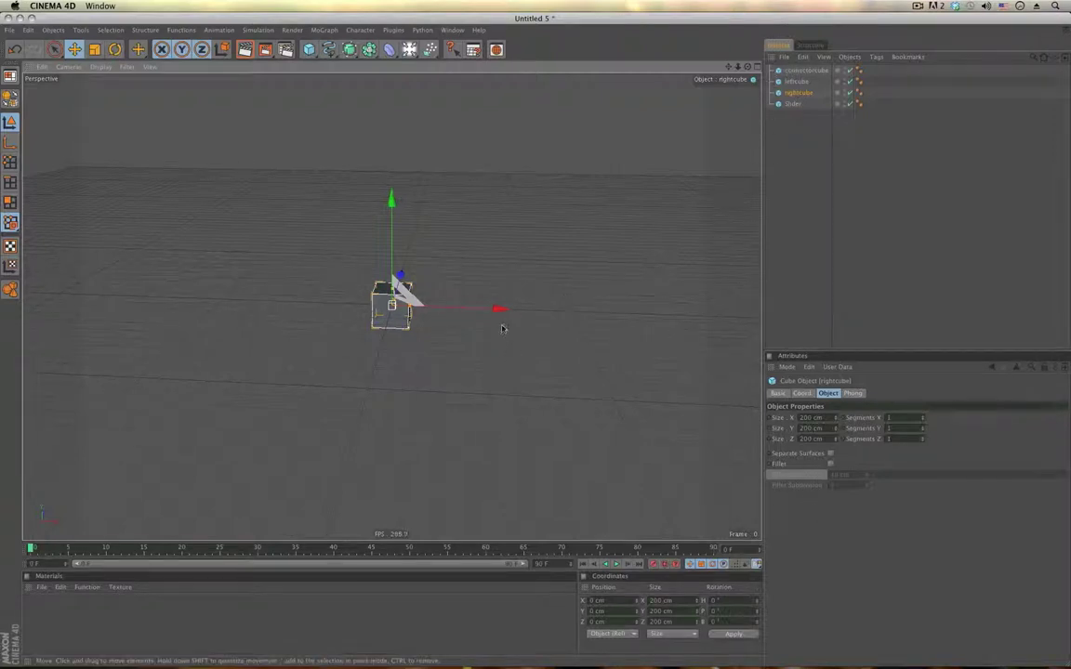
left_click_drag(456, 308, 716, 314)
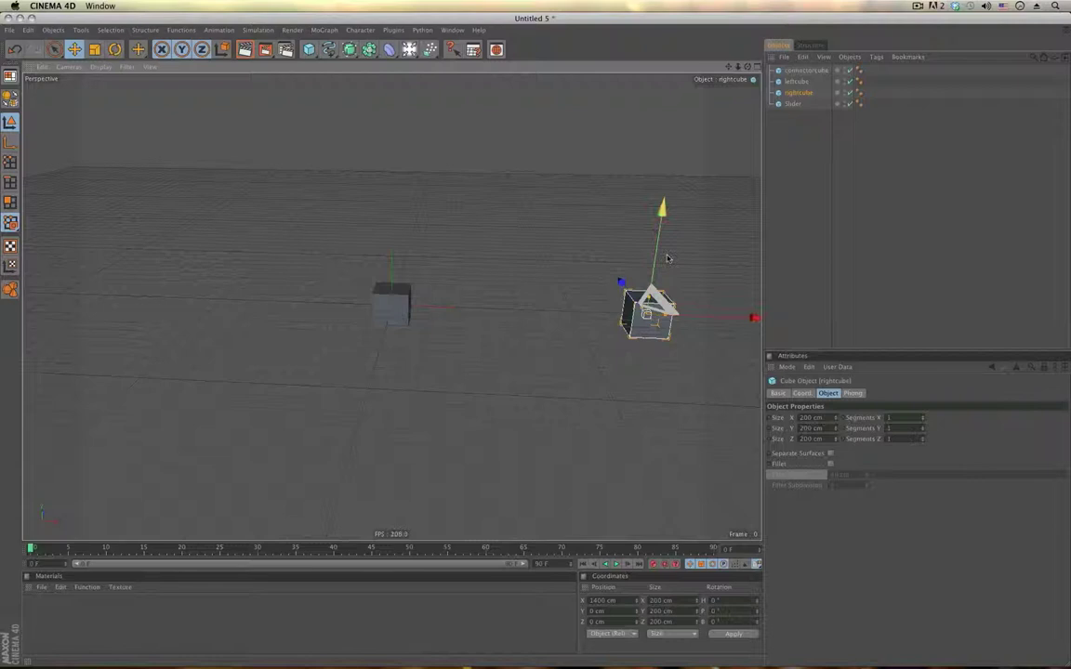
- Move the Slider cube along the X axis to 200 cm
left_click(792, 103)
left_click_drag(398, 283, 431, 285)
left_click_drag(497, 311, 499, 312)
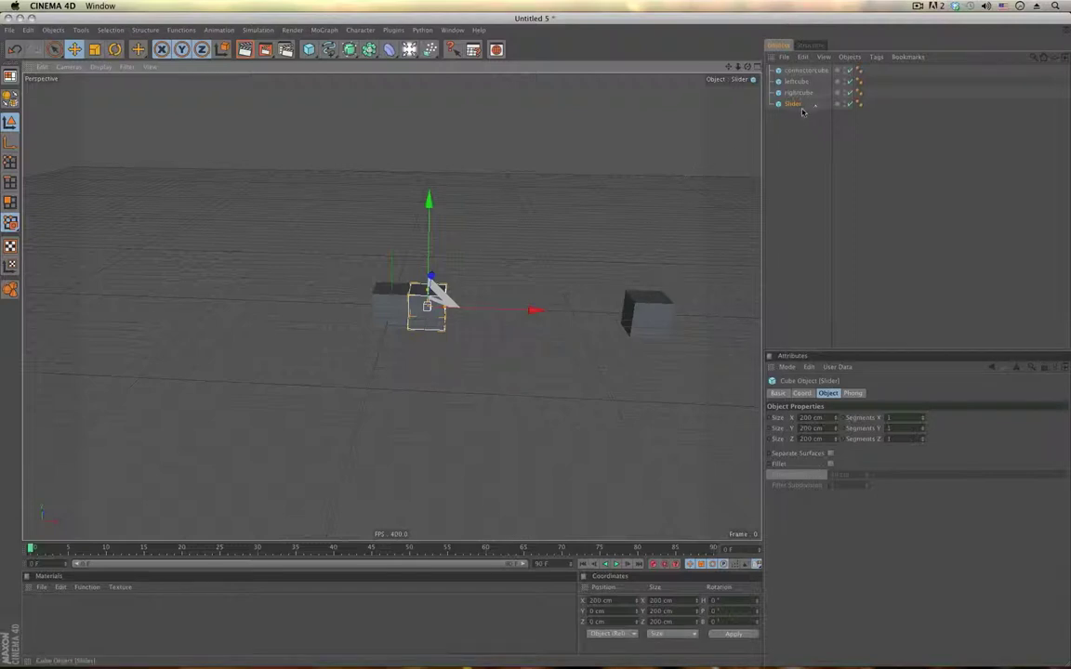
- Move the connectorcube to X 700 cm and set its size to 1200 cm in X and 50 cm in Y and Z
left_click(803, 70)
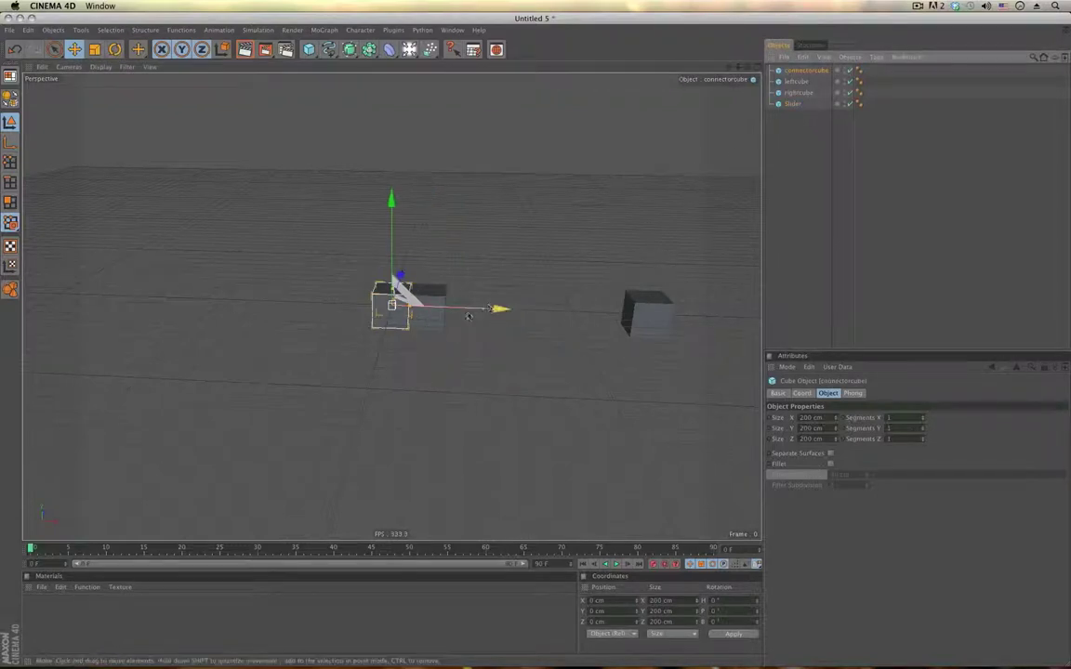
left_click_drag(505, 309, 626, 314)
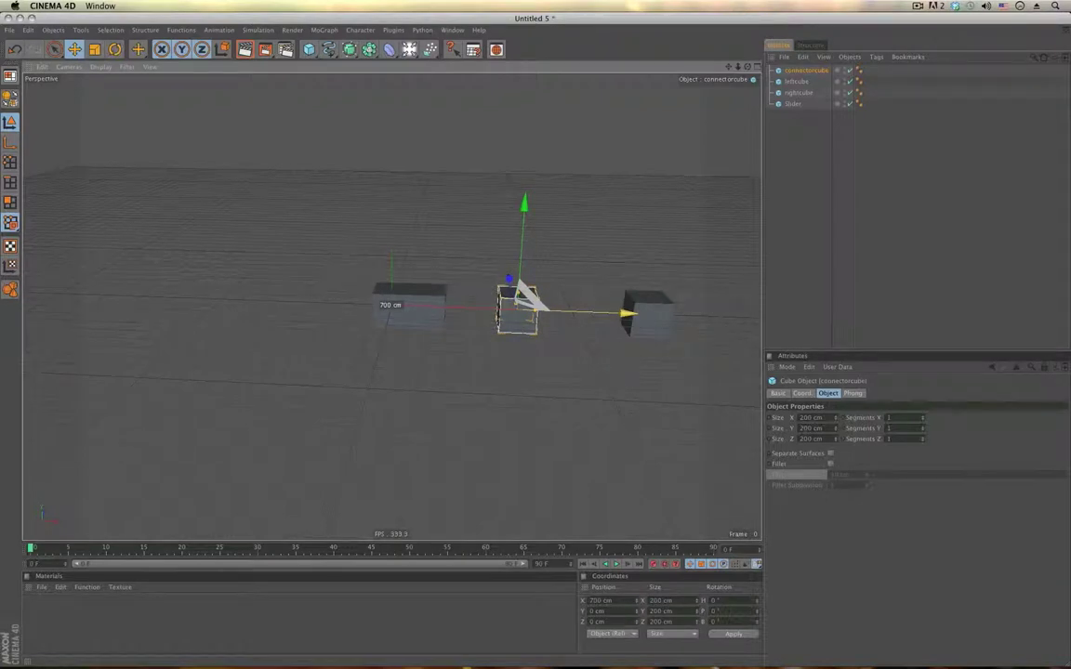
double_click(812, 428)
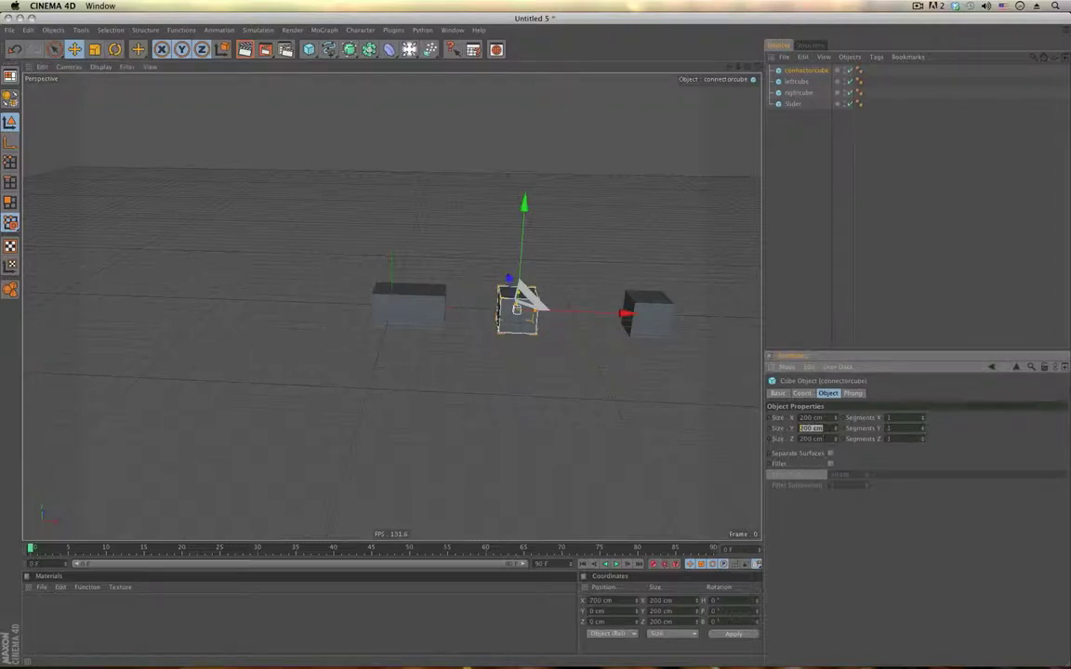
type("50")
key("Return")
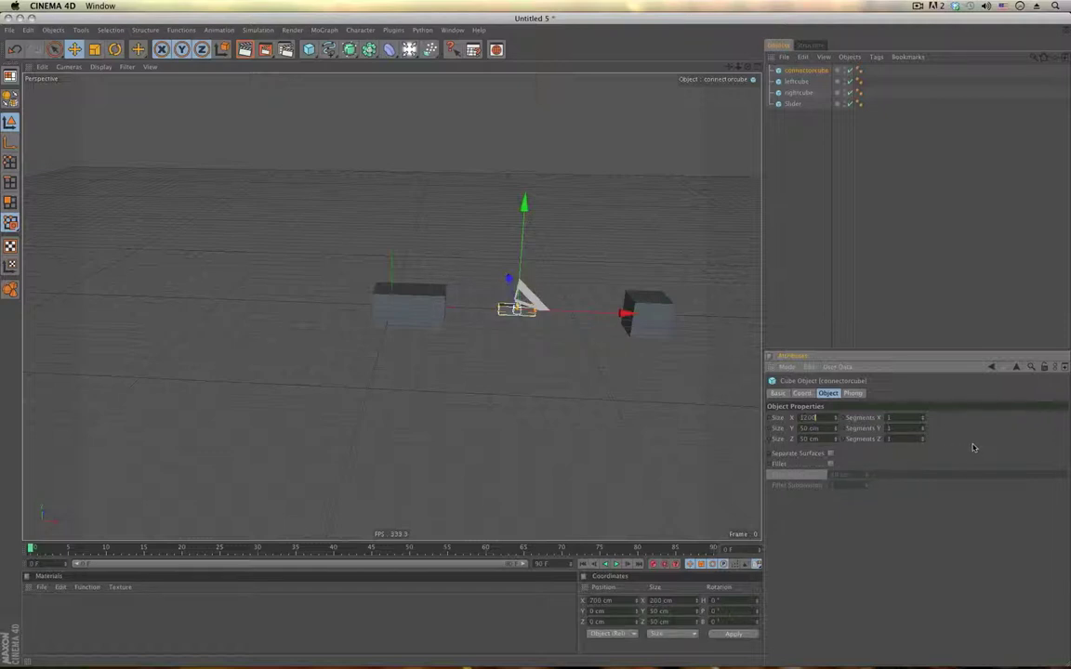
type("1200")
key("Return")
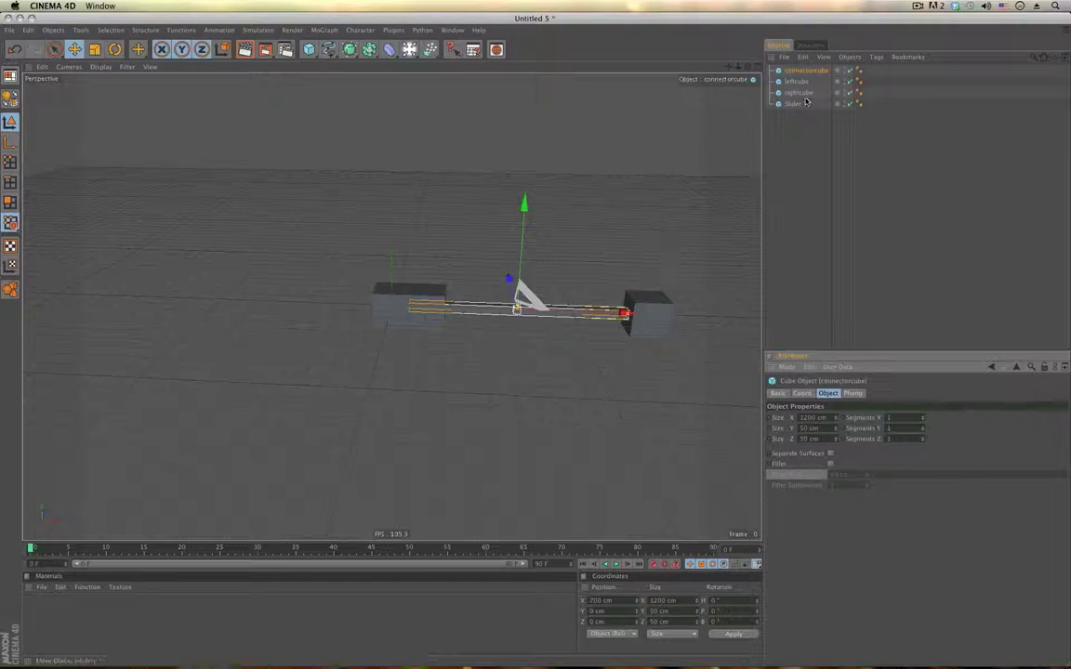
- Enable a fillet with a 5 cm radius on all four cubes
key("super+a")
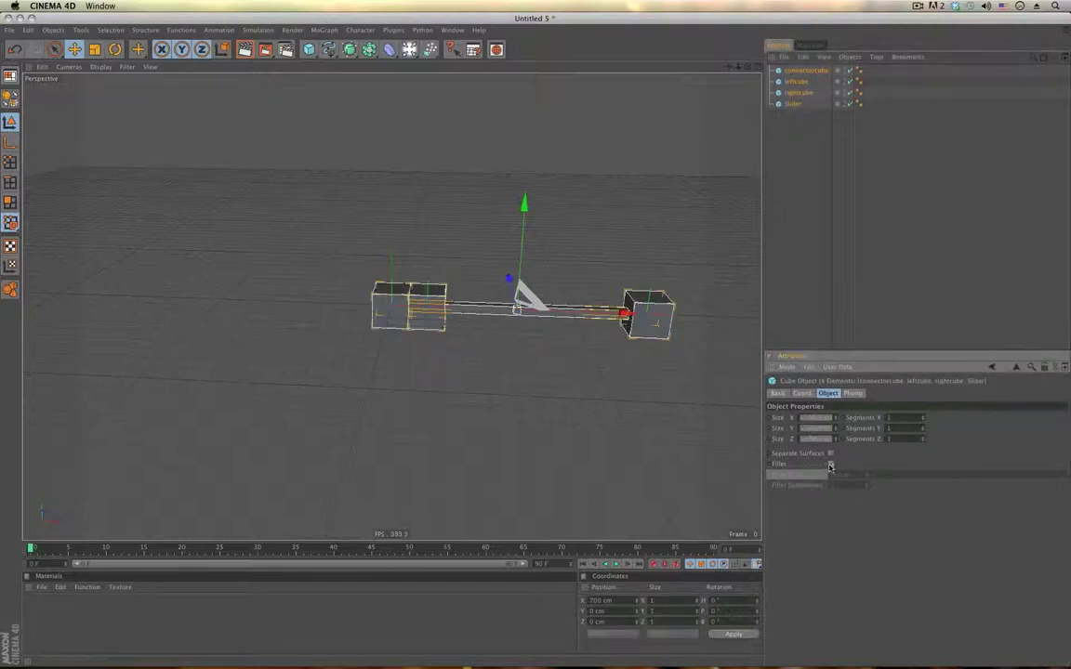
left_click(830, 463)
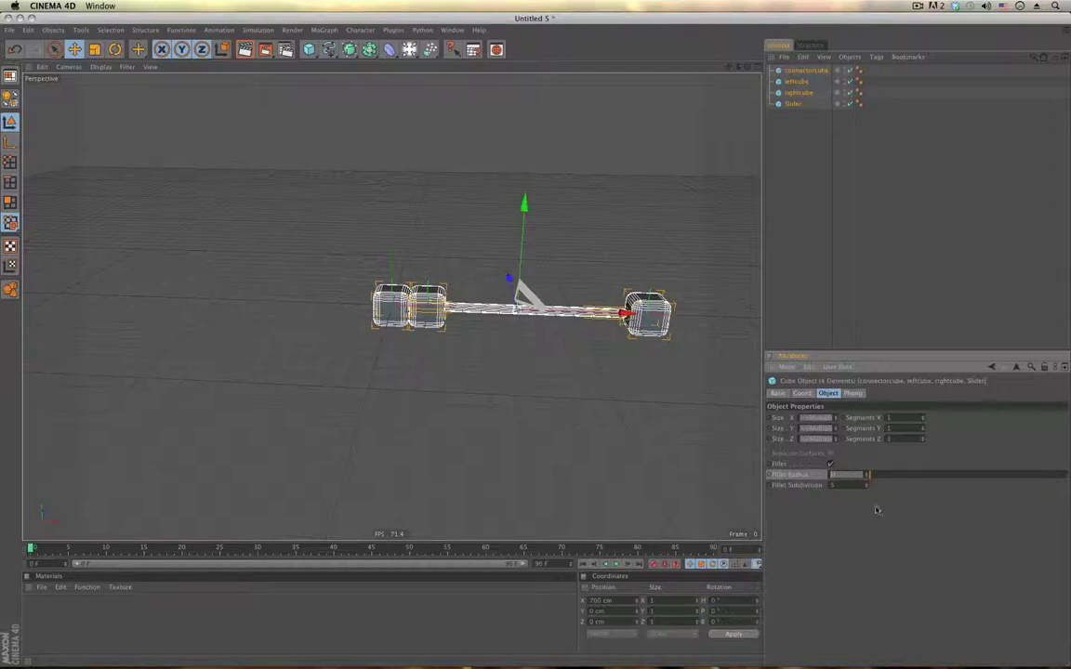
type("5")
key("Return")
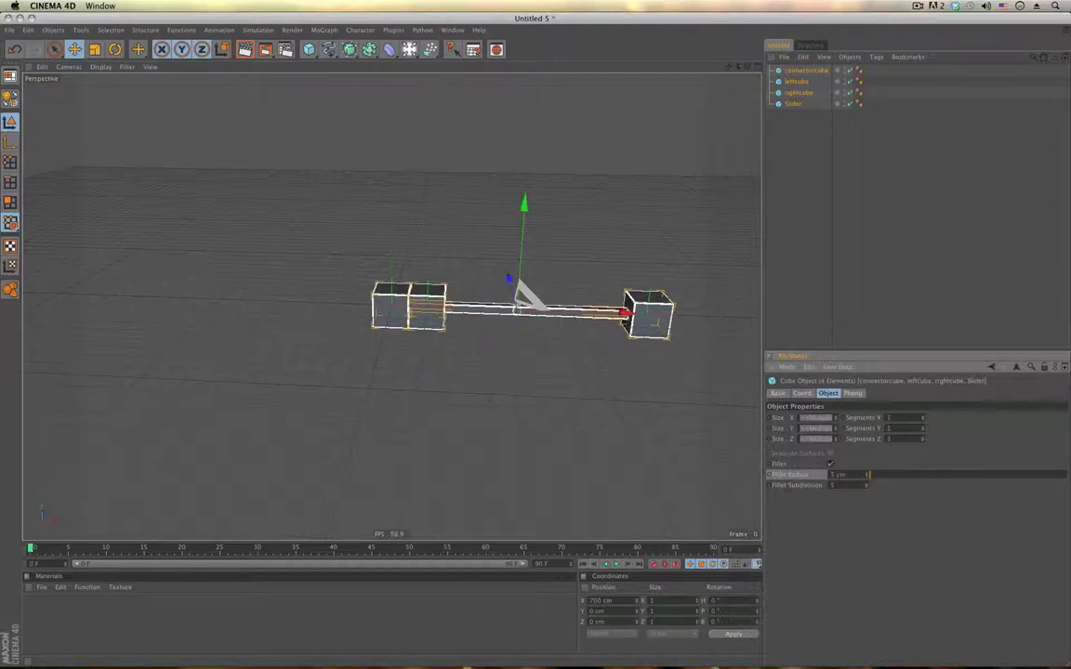
scroll(555, 230, "up", 4)
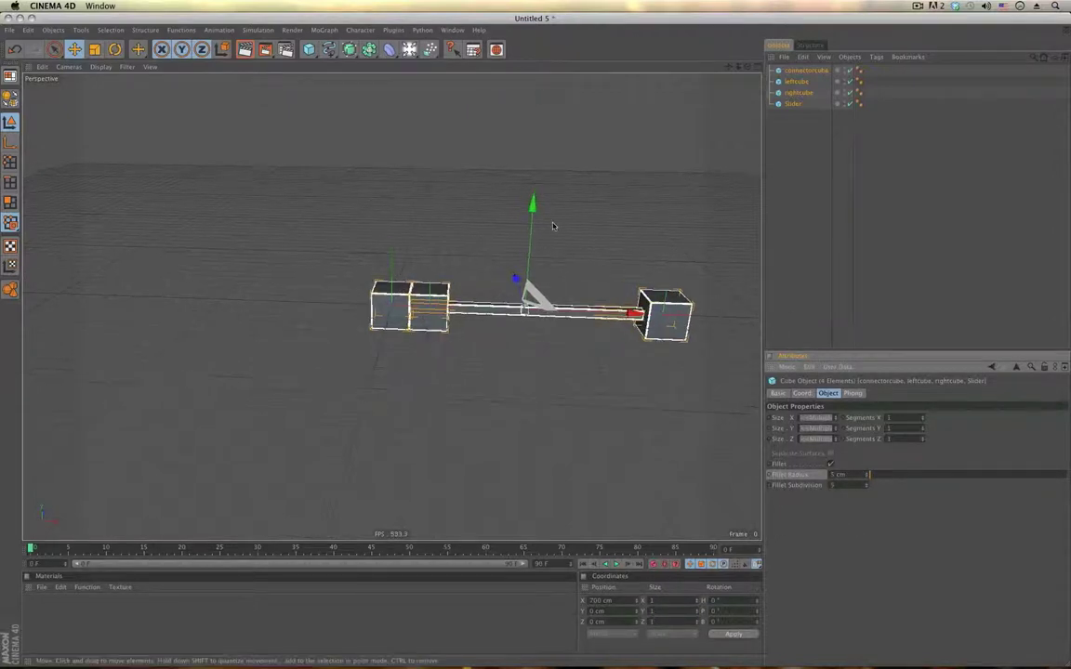
scroll(555, 230, "down", 3)
- Create two new materials and set the color of one to dark grey, RGB 60, 60, 60
left_click(41, 586)
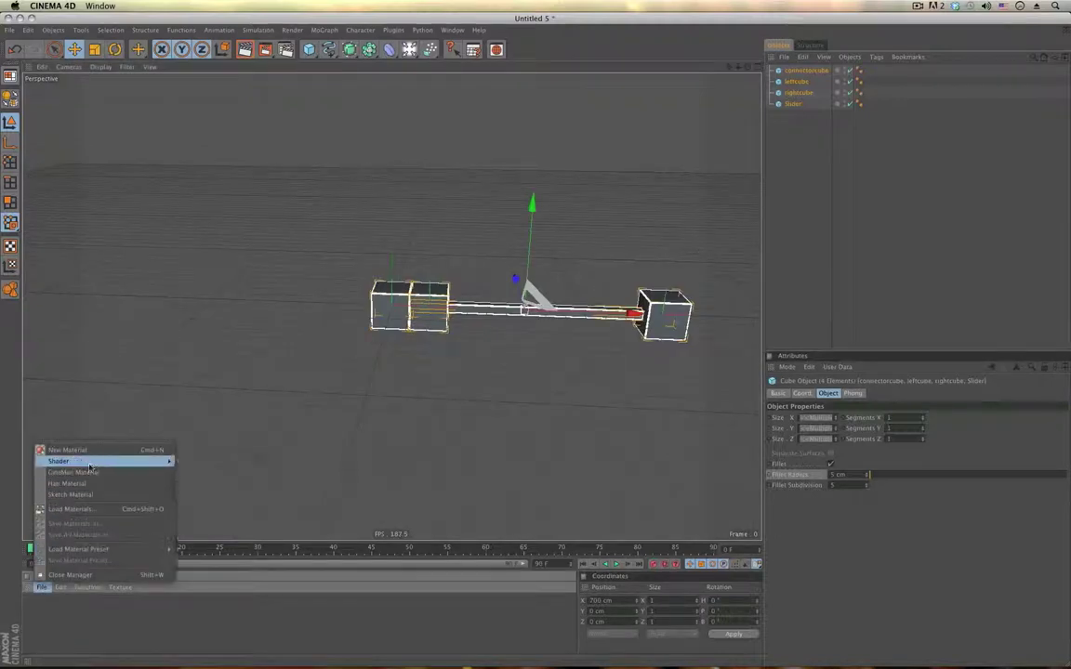
left_click(58, 447)
left_click(41, 587)
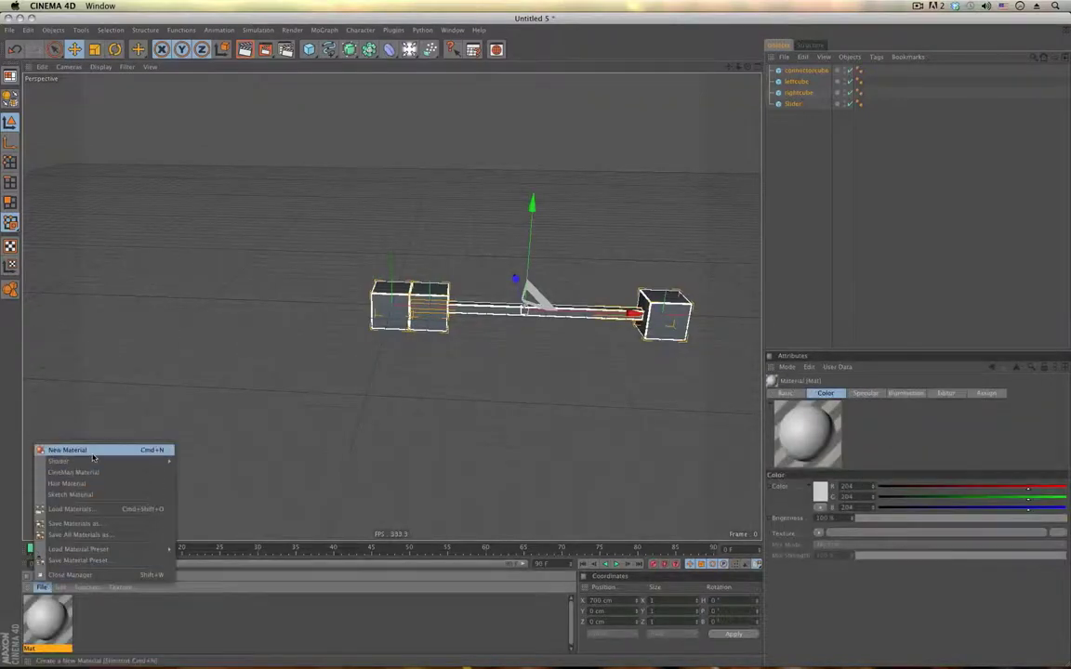
left_click(57, 447)
double_click(99, 618)
left_click(301, 120)
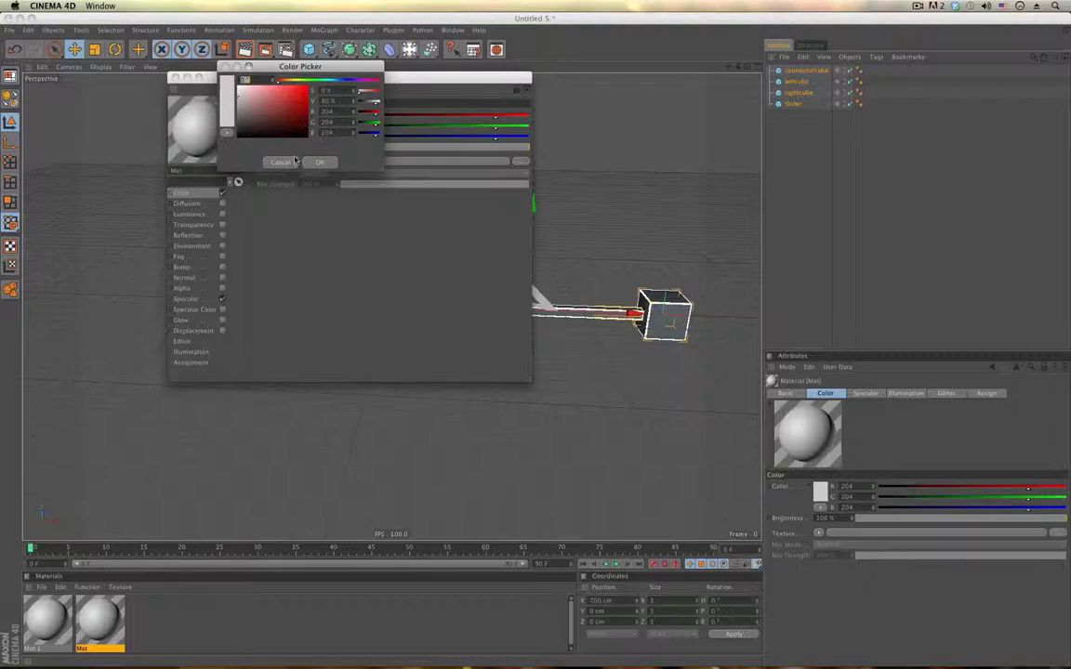
left_click(257, 132)
left_click(317, 163)
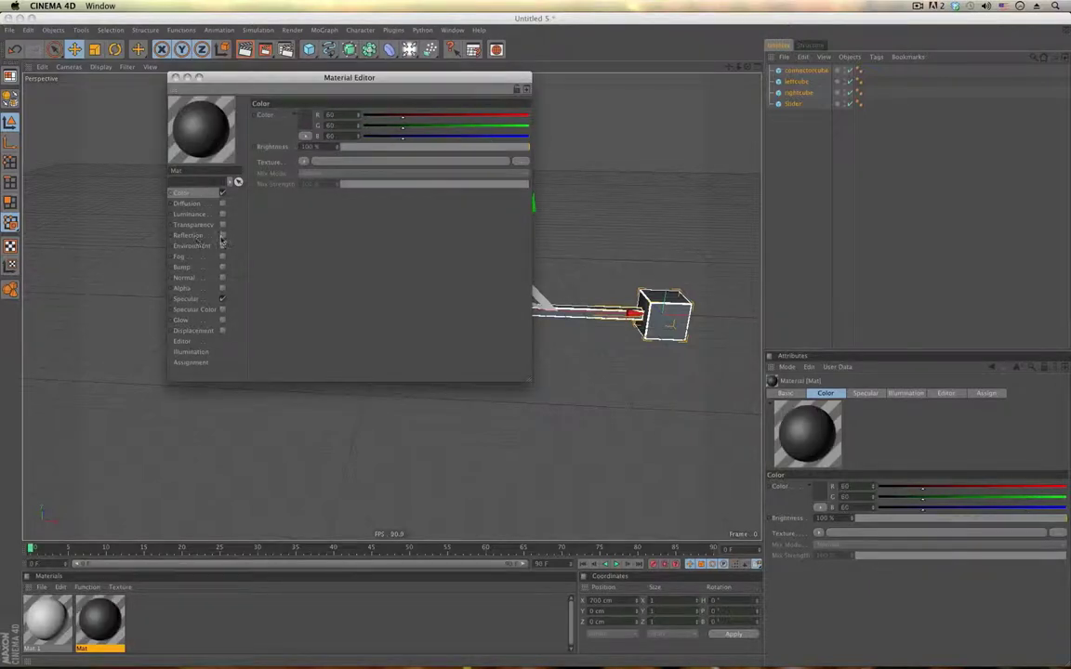
left_click(174, 77)
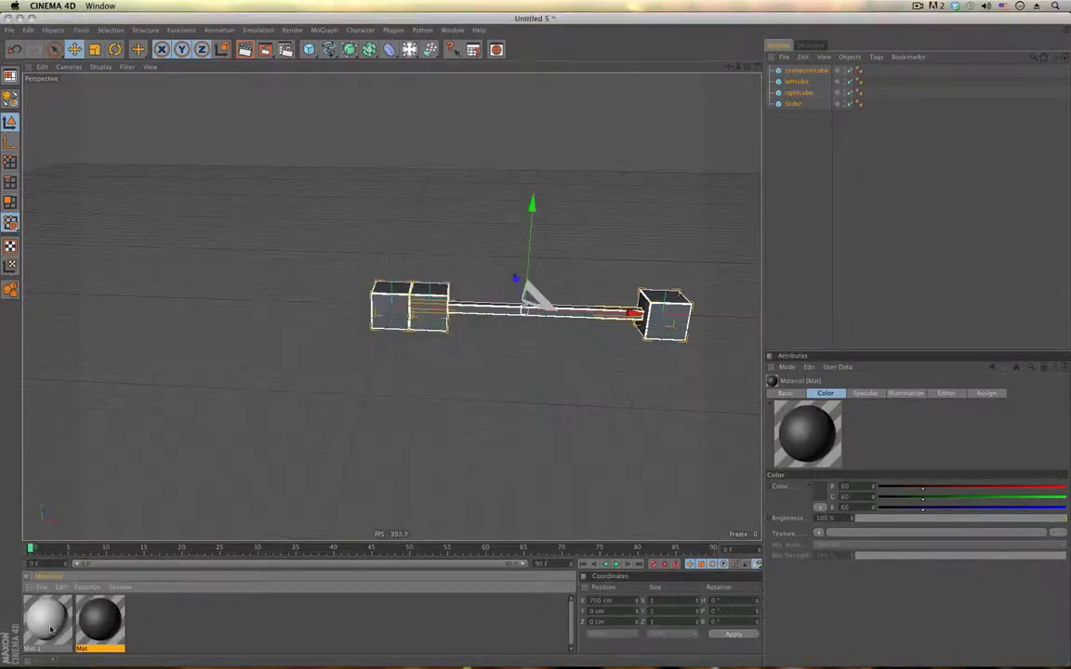
- Apply the dark grey material to all four cubes and replace it on the Slider with the light Mat.1 material
double_click(47, 618)
left_click(175, 78)
left_click_drag(105, 618, 428, 321)
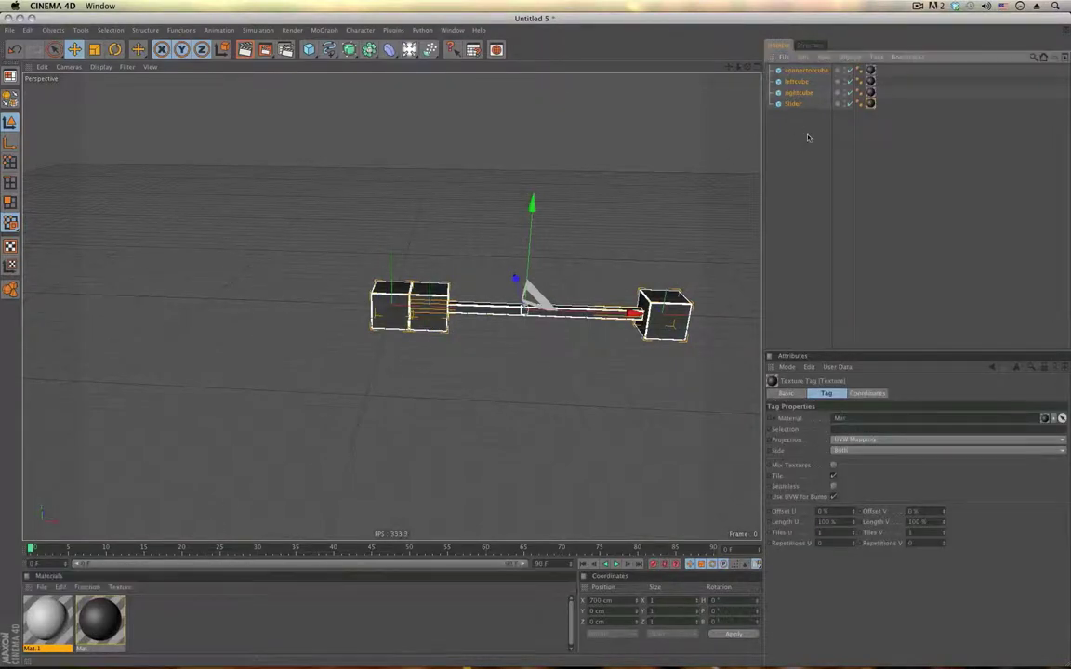
left_click(428, 307)
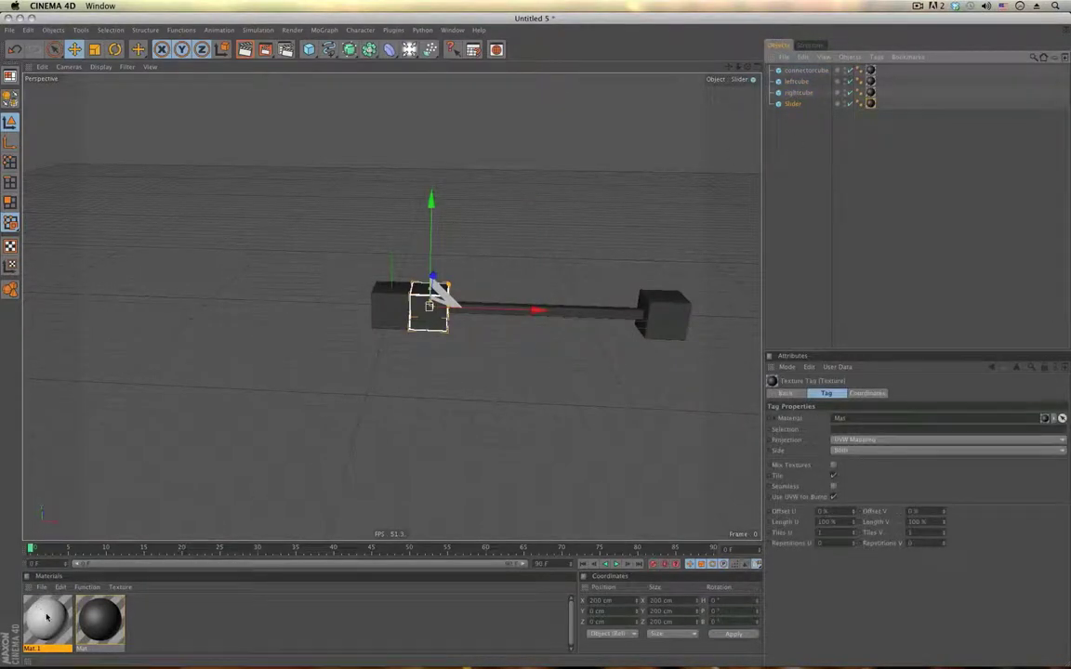
left_click_drag(57, 620, 871, 104)
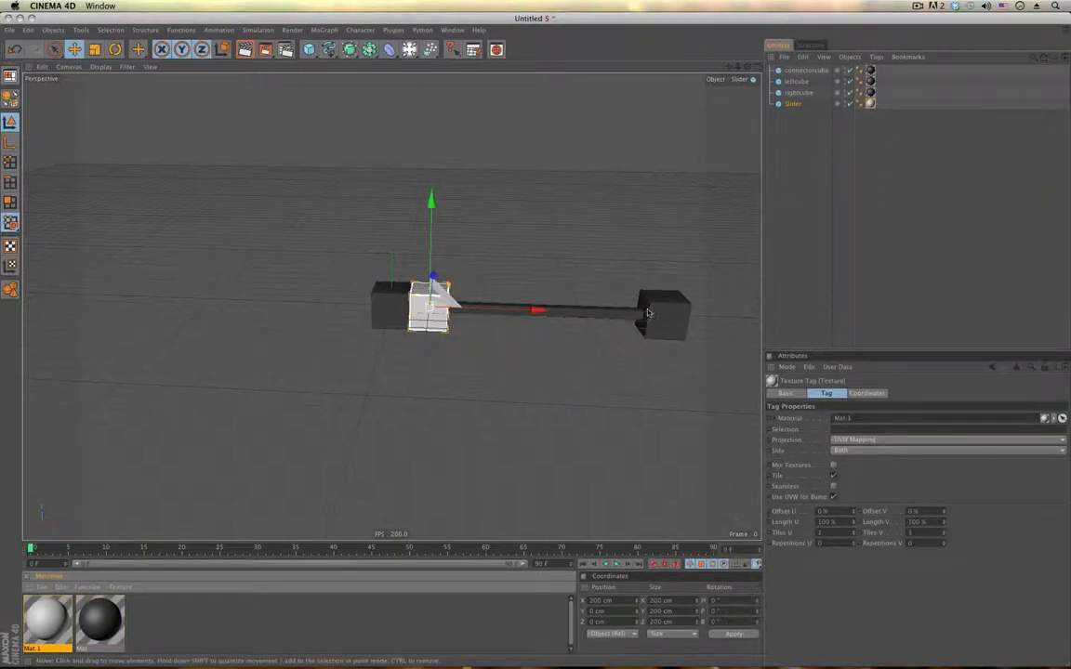
- Group connectorcube, leftcube and rightcube under a null and name it Container
left_click(803, 71)
left_click(799, 93, "shift")
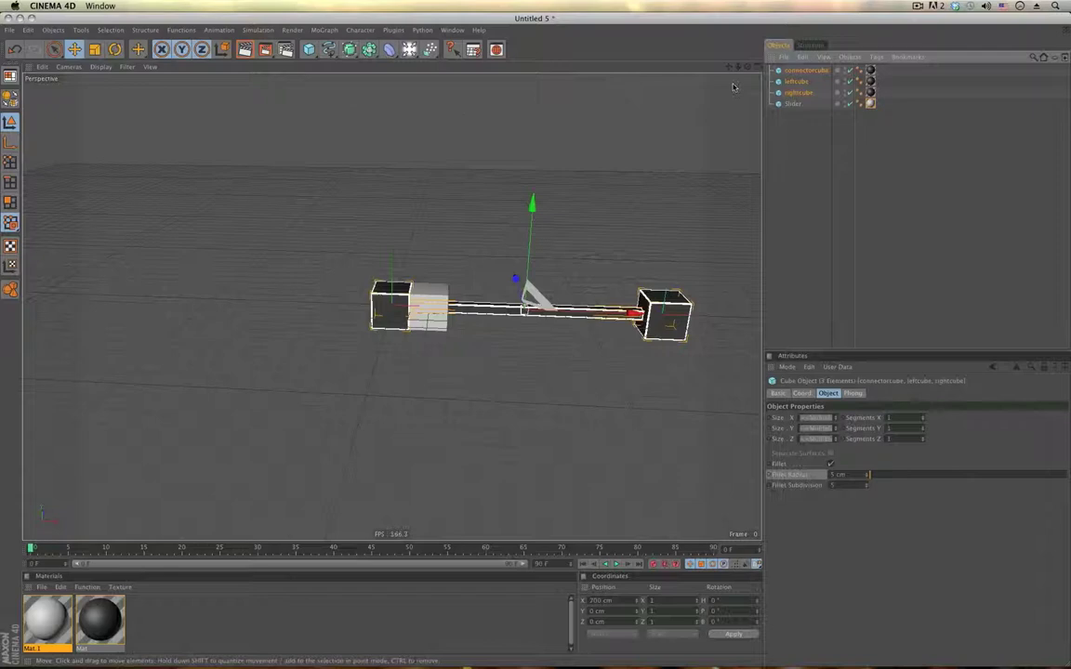
right_click(791, 75)
left_click(822, 352)
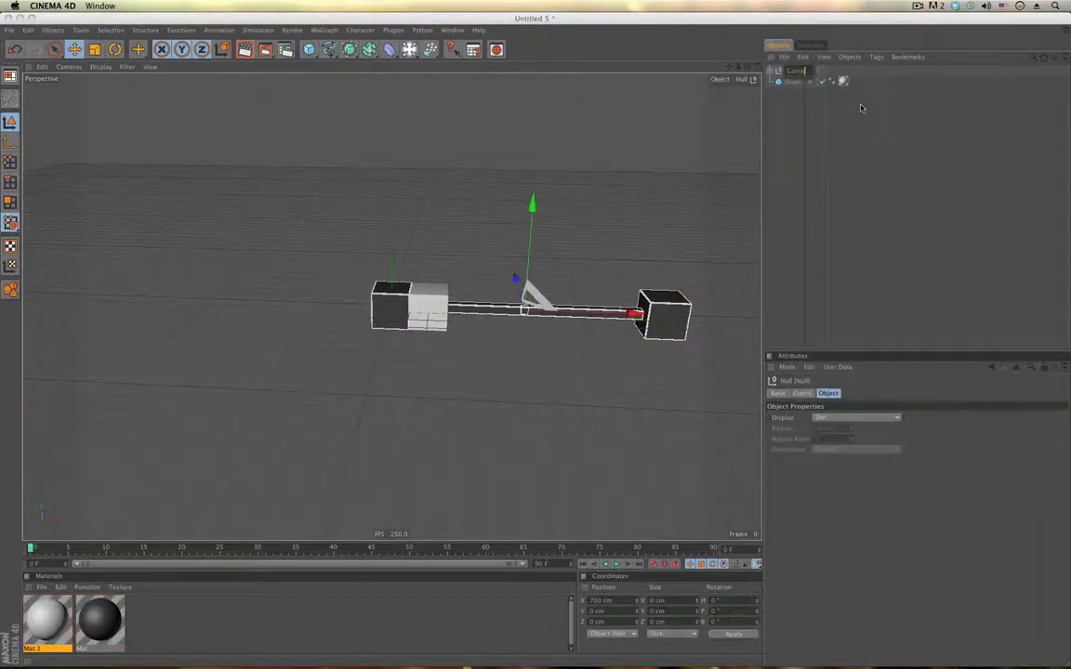
type("Container")
key("Return")
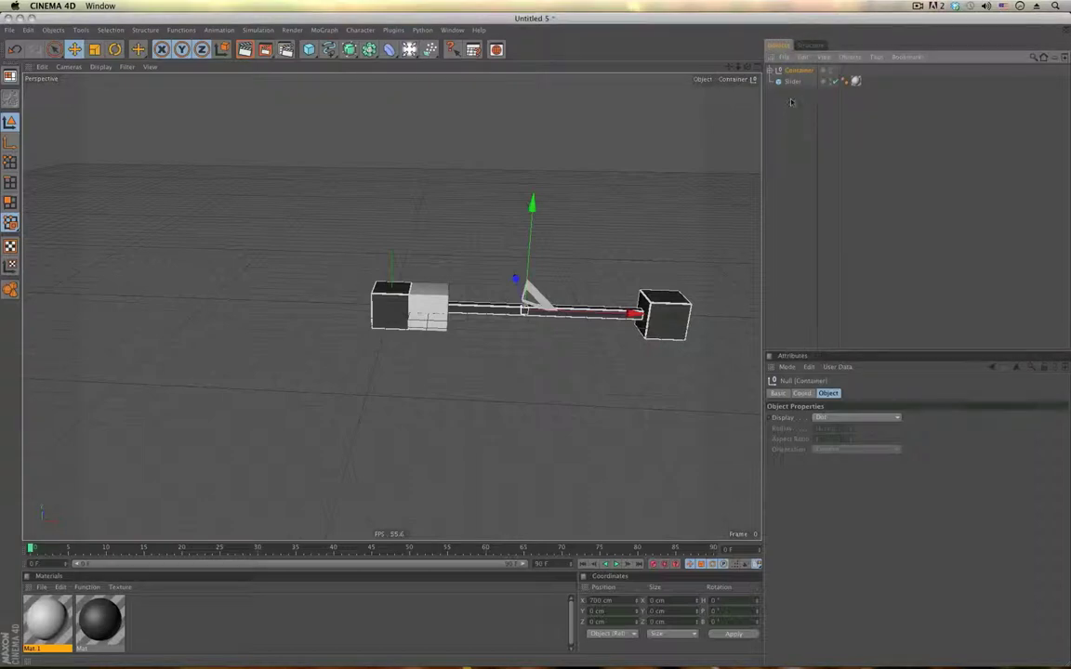
- Reorder the Slider above the Container in the object hierarchy and assign the Container to a new layer
left_click_drag(792, 82, 793, 67)
right_click(794, 73)
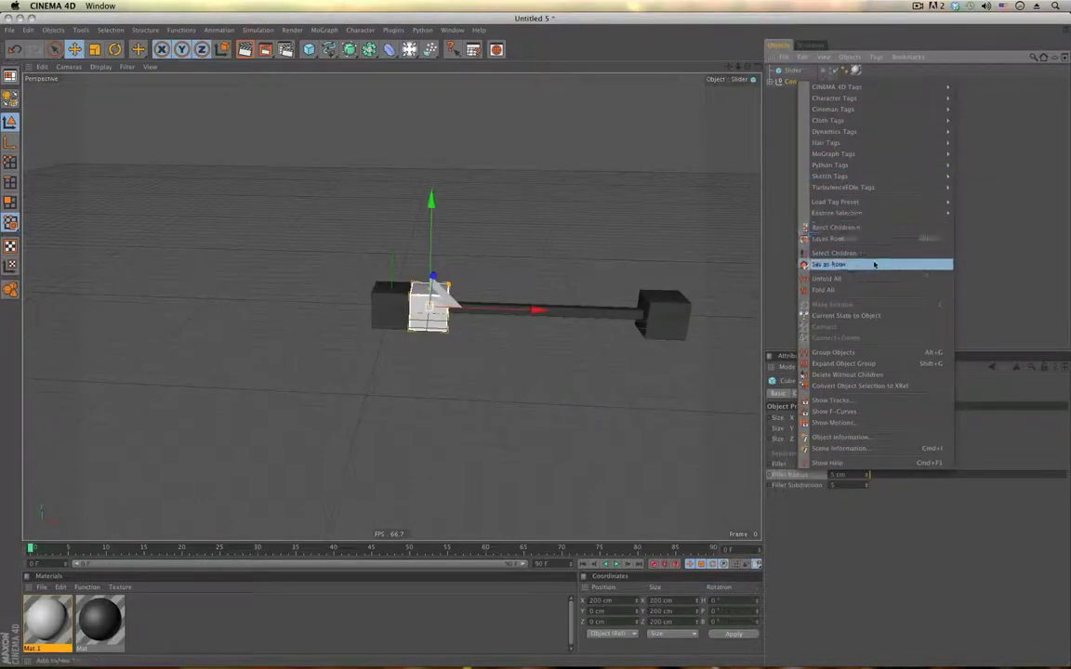
left_click(862, 227)
left_click(797, 82)
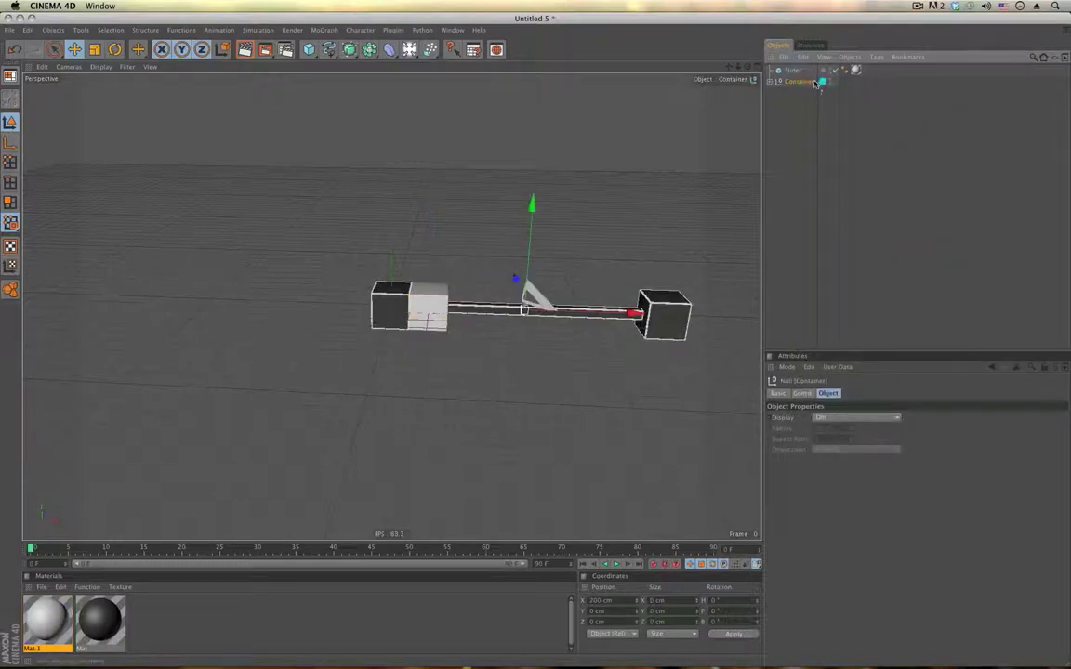
- Hide the Container's layer from the object list using the Layer Browser, and show it again
left_click(452, 29)
left_click(495, 181)
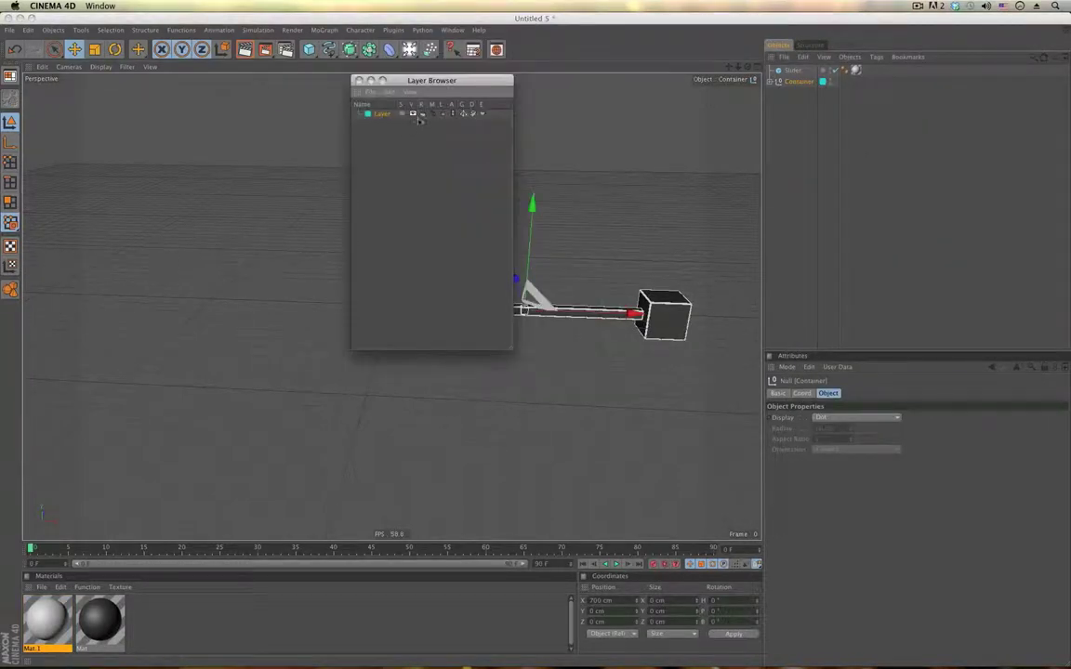
left_click(359, 80)
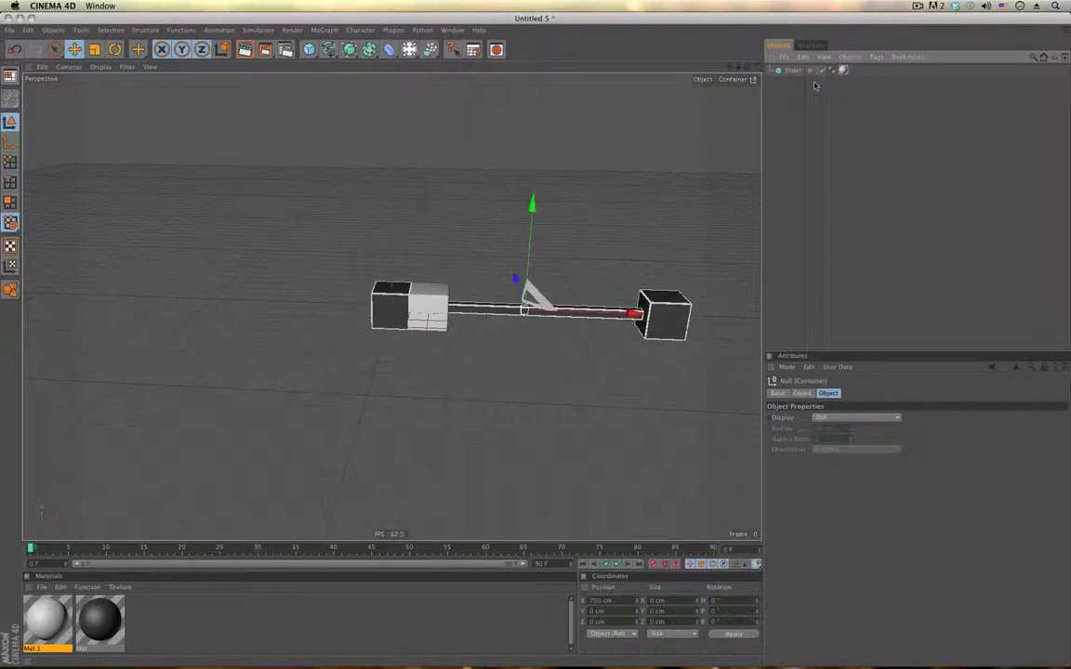
left_click(451, 30)
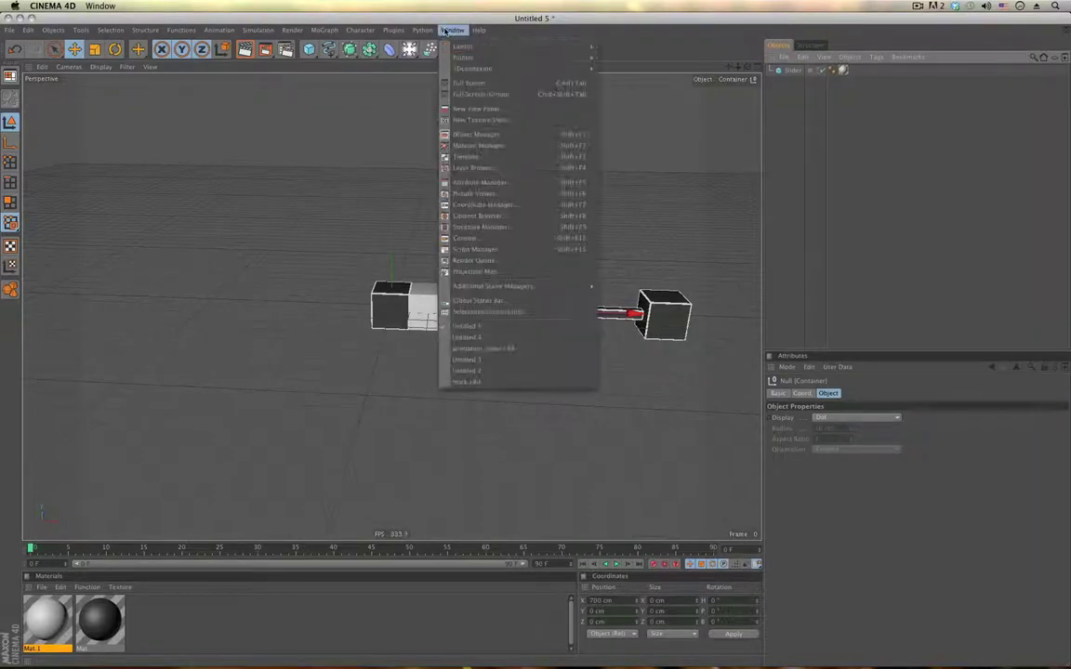
left_click(507, 167)
left_click(433, 115)
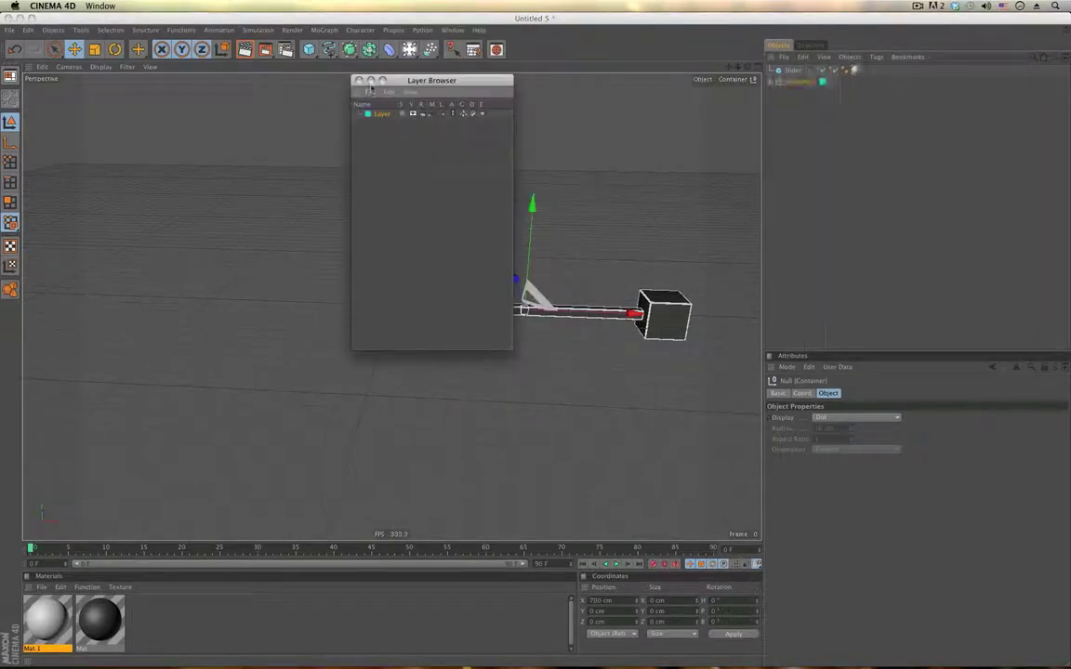
left_click(360, 80)
- Add a null object and make the Slider and Container its children
left_click_drag(310, 50, 357, 142)
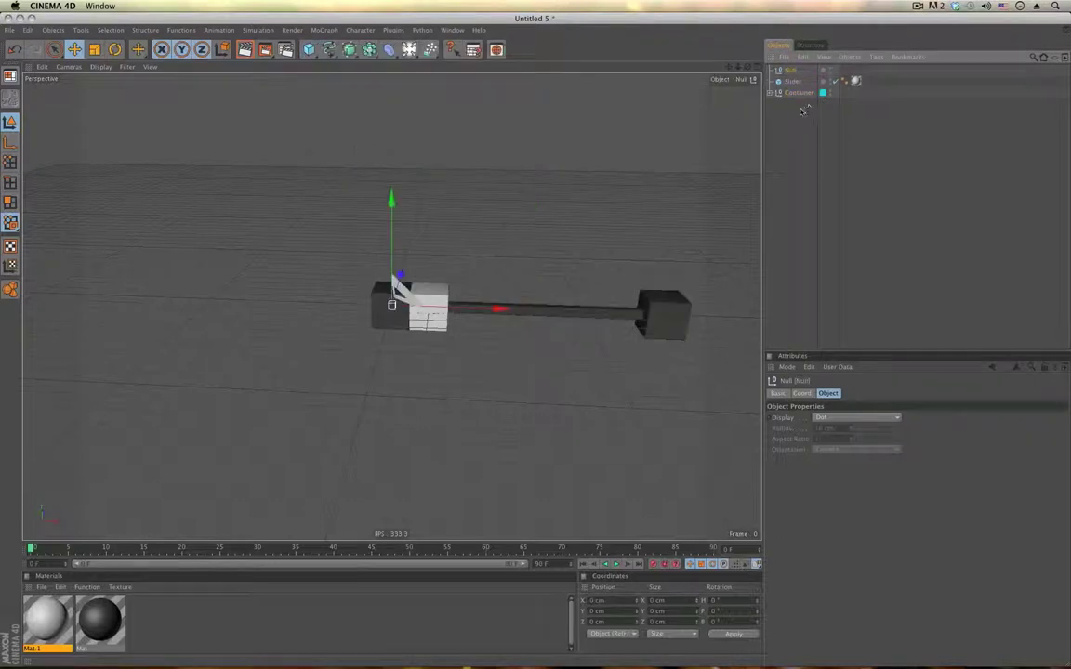
left_click_drag(803, 110, 794, 80)
left_click_drag(794, 82, 794, 76)
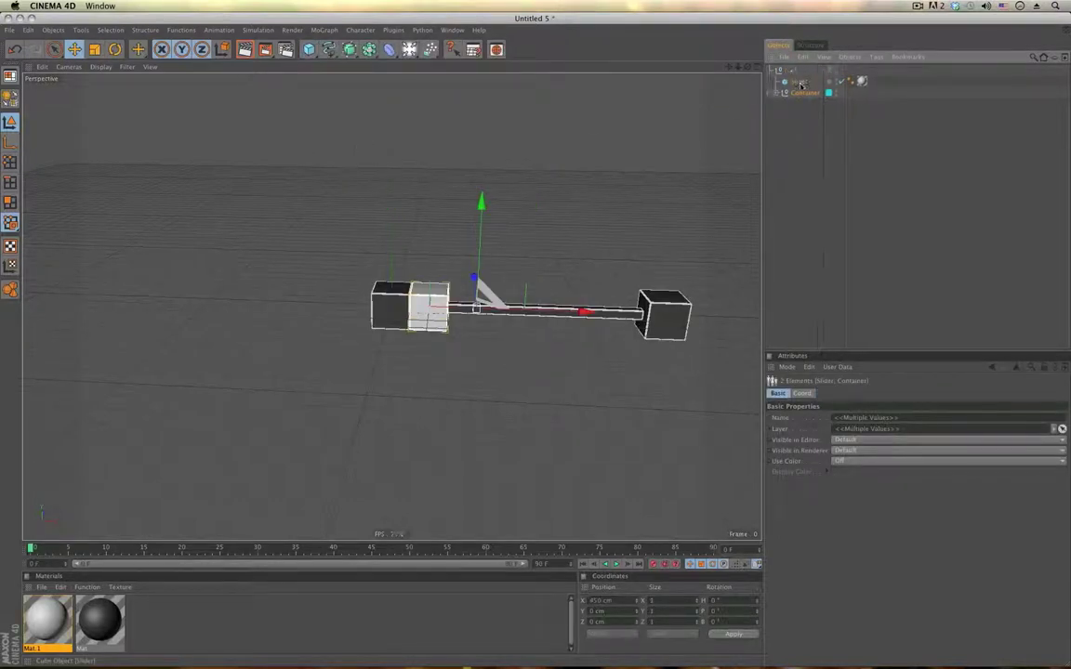
- Rename the parent null as Animation Controller
left_click(792, 73)
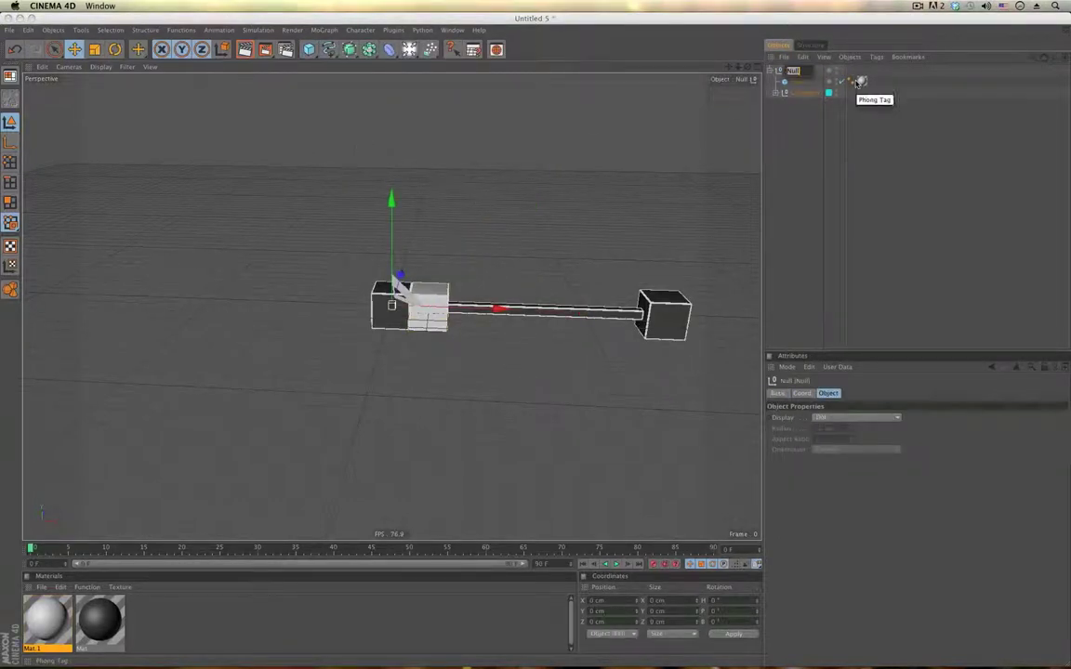
type("Amoun")
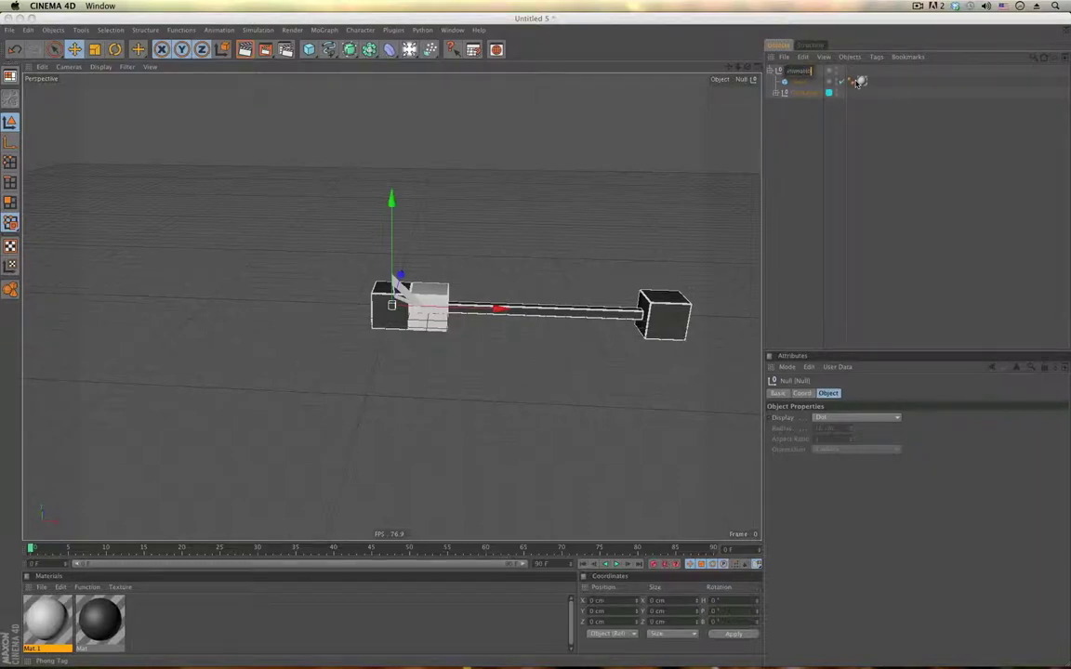
key("Return")
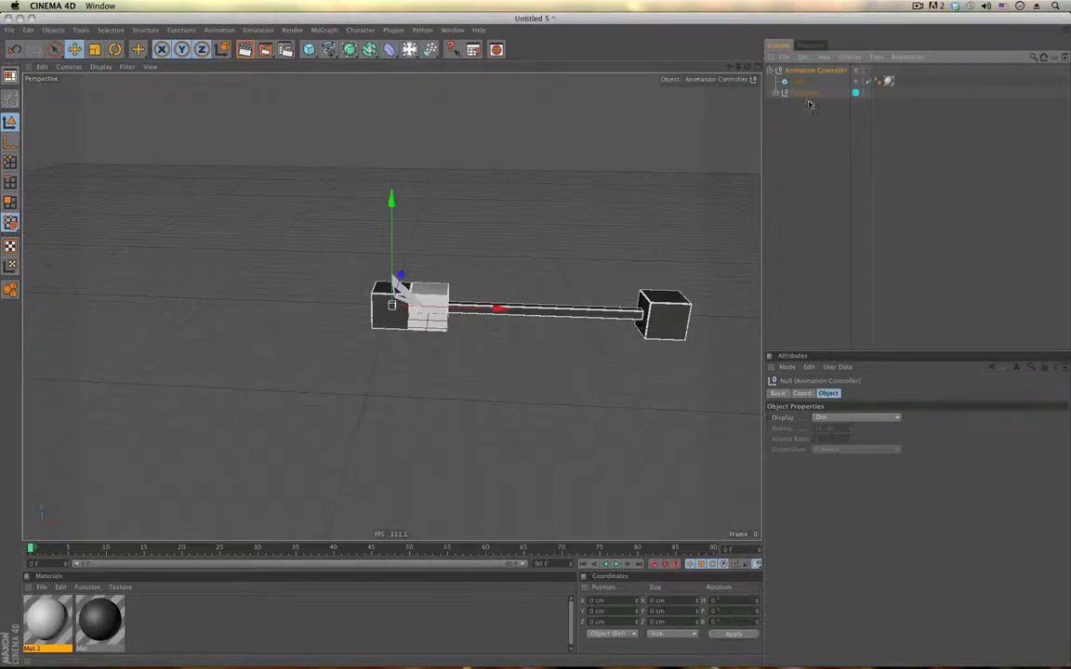
- Add an XPresso tag to the Slider and reposition the XPresso Editor window over the viewport
right_click(805, 81)
mouse_move(840, 90)
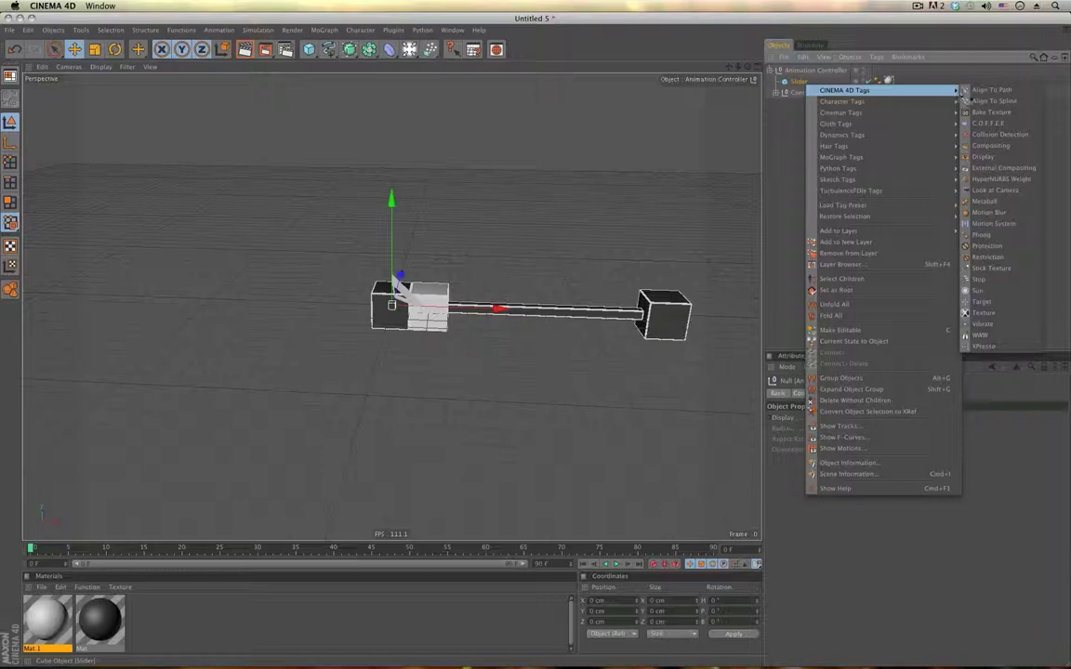
left_click(988, 346)
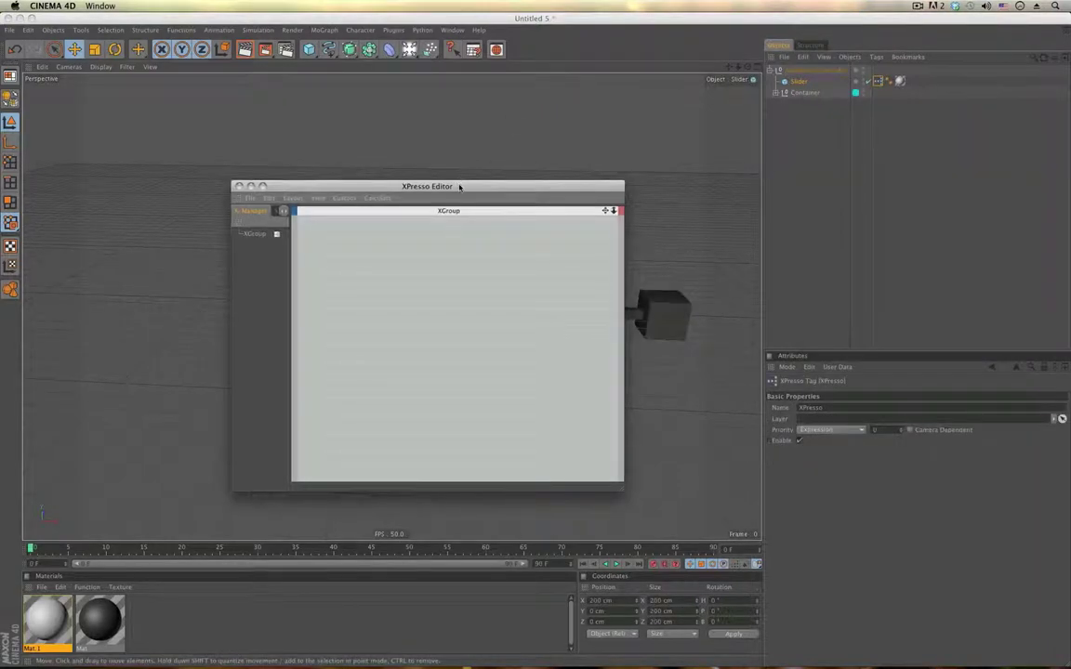
left_click_drag(463, 183, 551, 197)
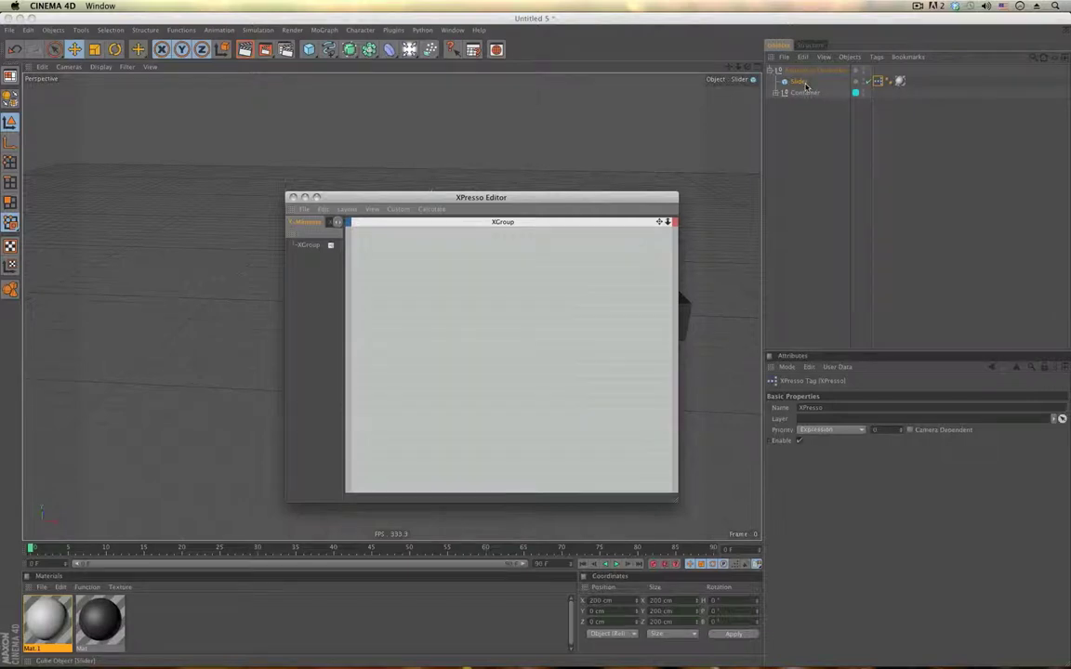
- Add two object nodes for the Slider to the XGroup, spaced apart side by side
left_click_drag(805, 86, 587, 338)
left_click(437, 333)
left_click(454, 297)
- Add Position X, Position Y and Position Z input ports to the second Slider node
left_click(572, 335)
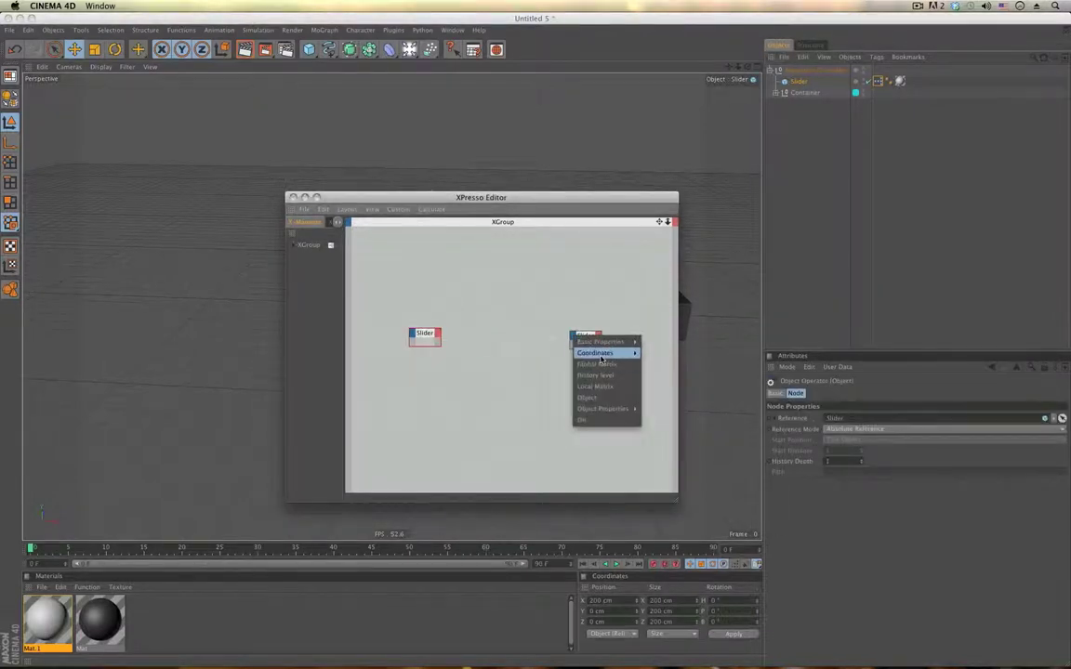
mouse_move(601, 354)
mouse_move(662, 386)
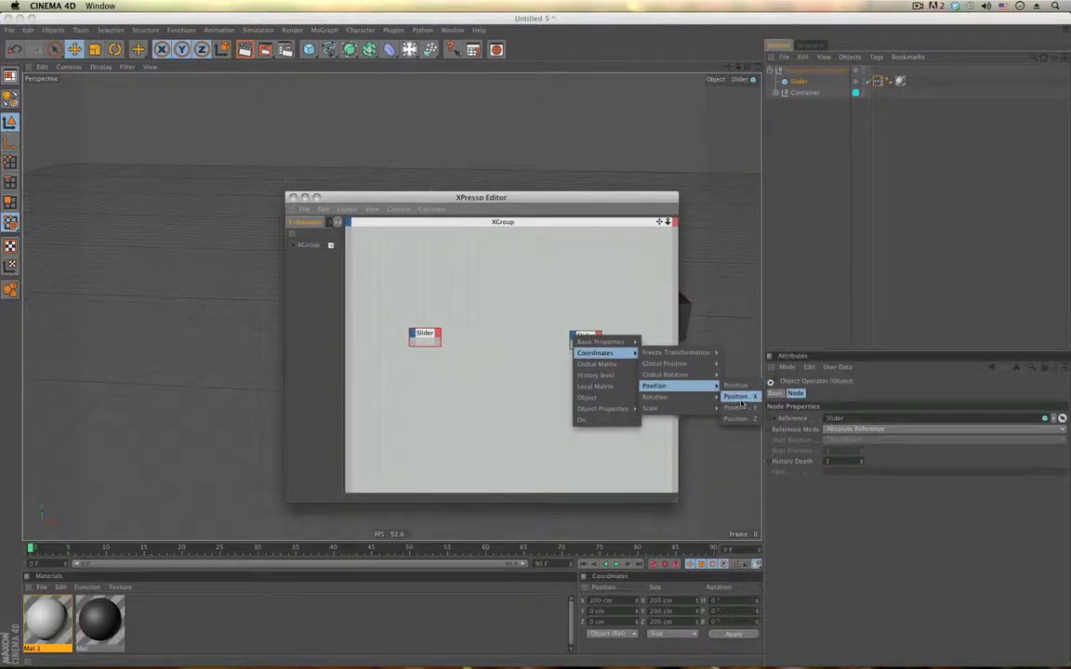
left_click(731, 397)
left_click(596, 334)
mouse_move(593, 353)
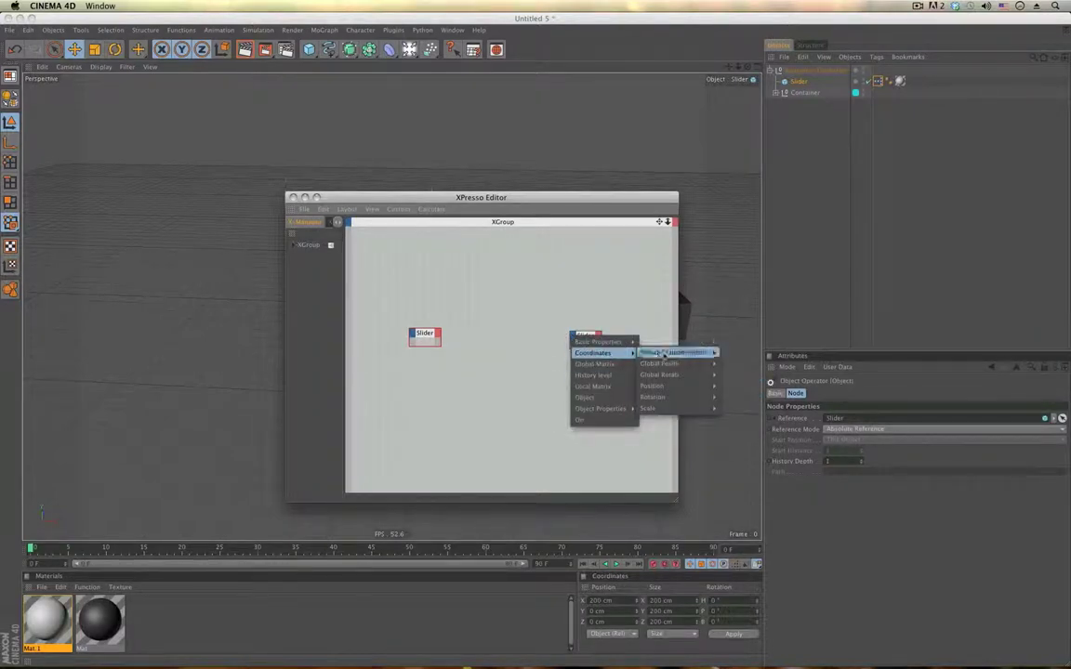
mouse_move(673, 378)
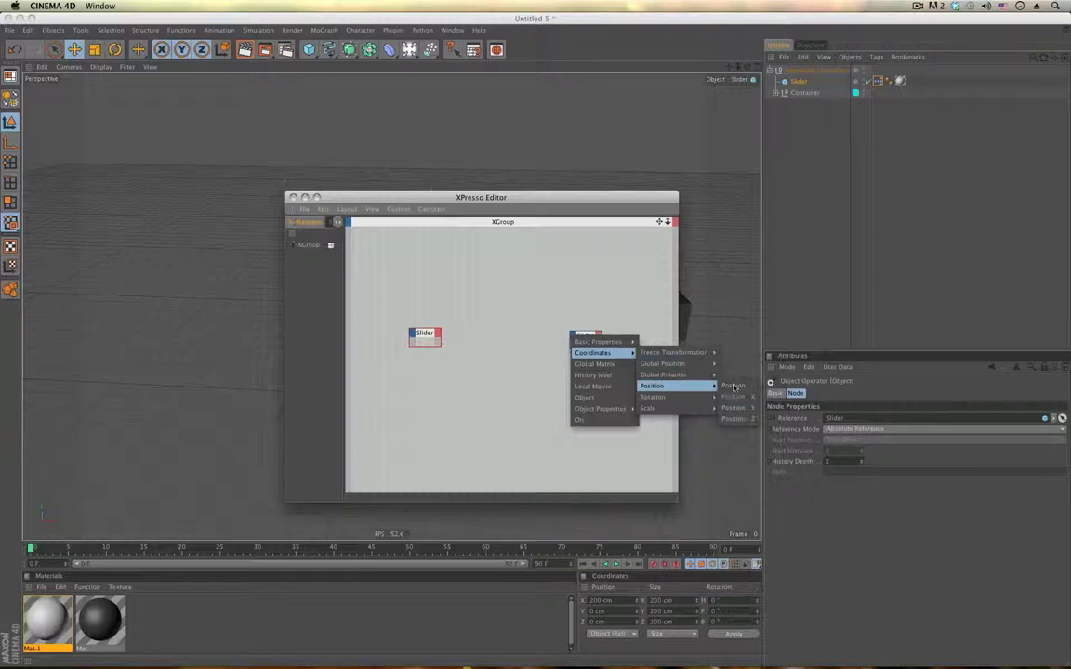
left_click(733, 409)
left_click(598, 334)
mouse_move(595, 353)
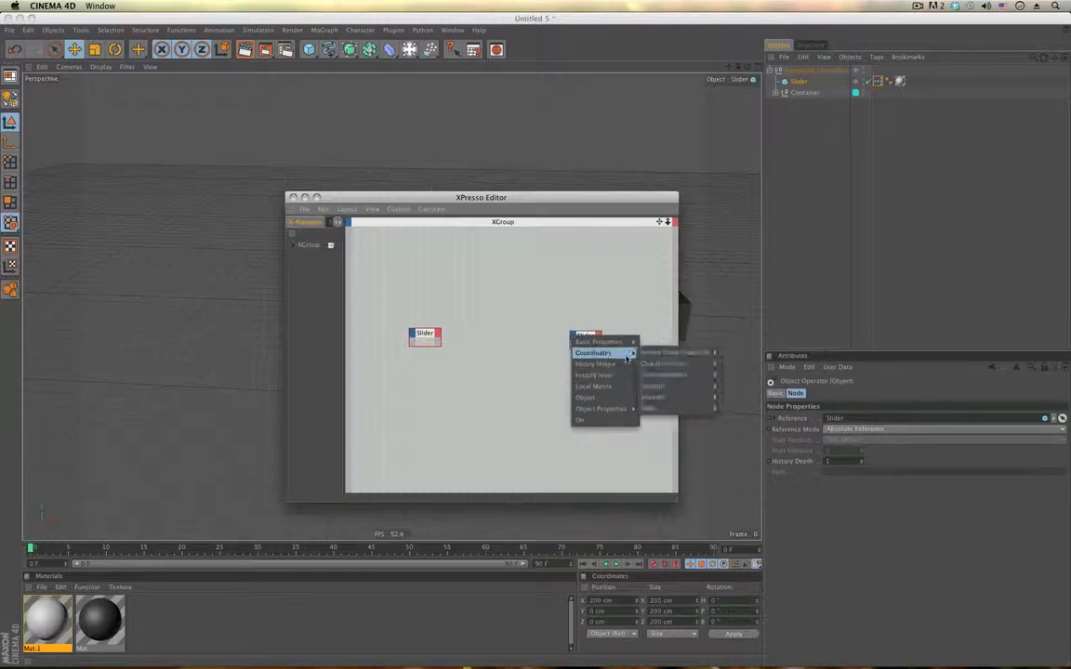
mouse_move(678, 385)
left_click(732, 403)
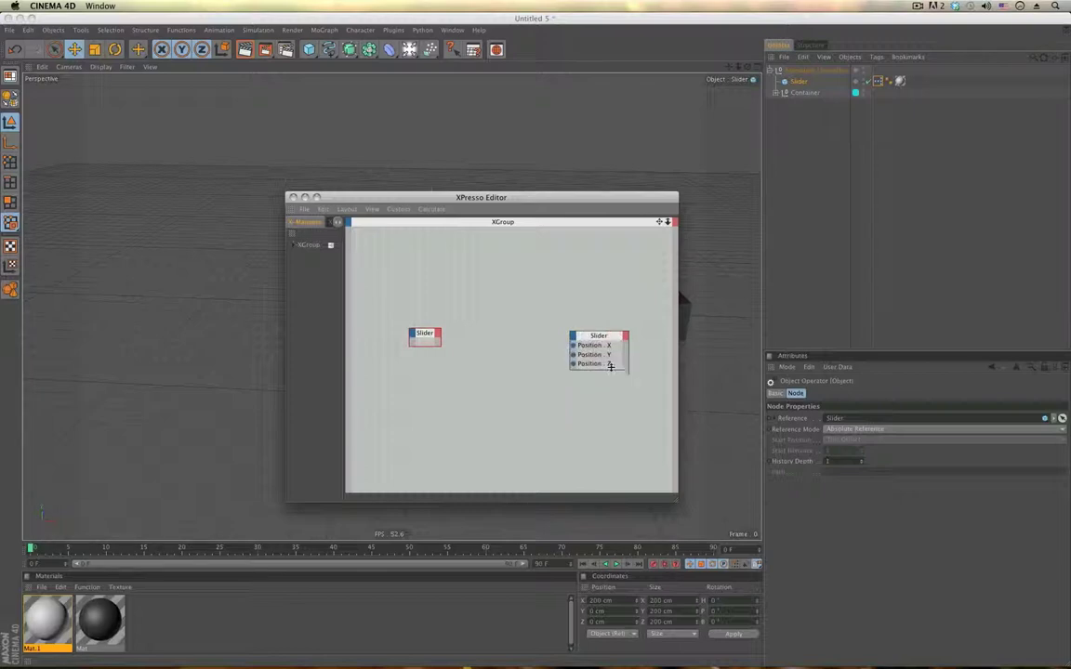
- Add a Constant node between the two Slider nodes
right_click(499, 367)
mouse_move(521, 371)
mouse_move(605, 371)
mouse_move(652, 371)
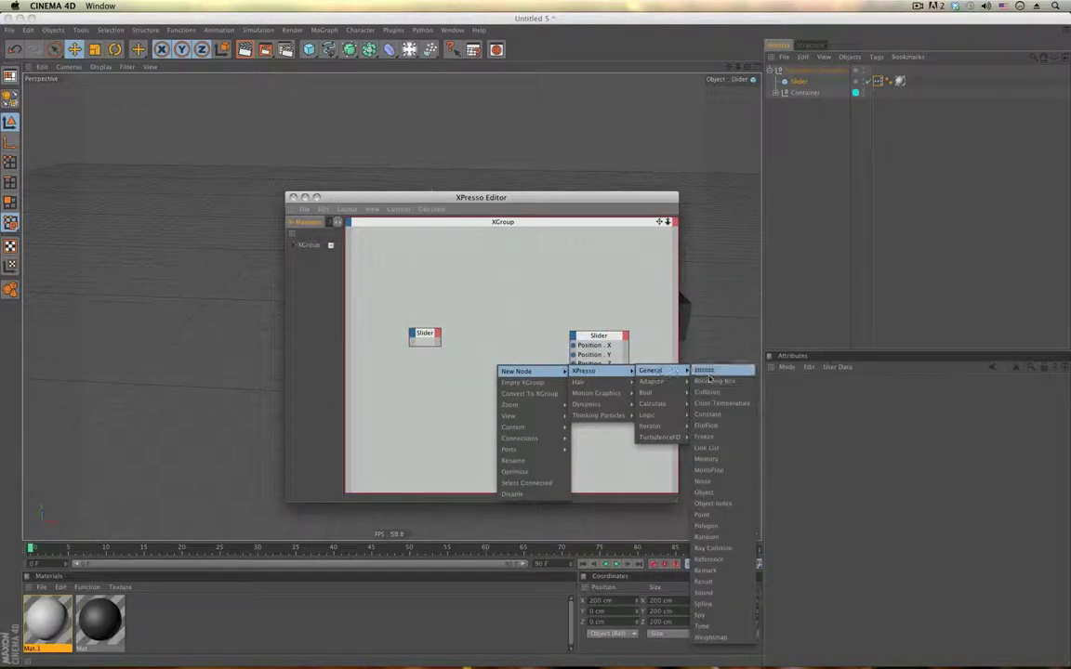
left_click(708, 414)
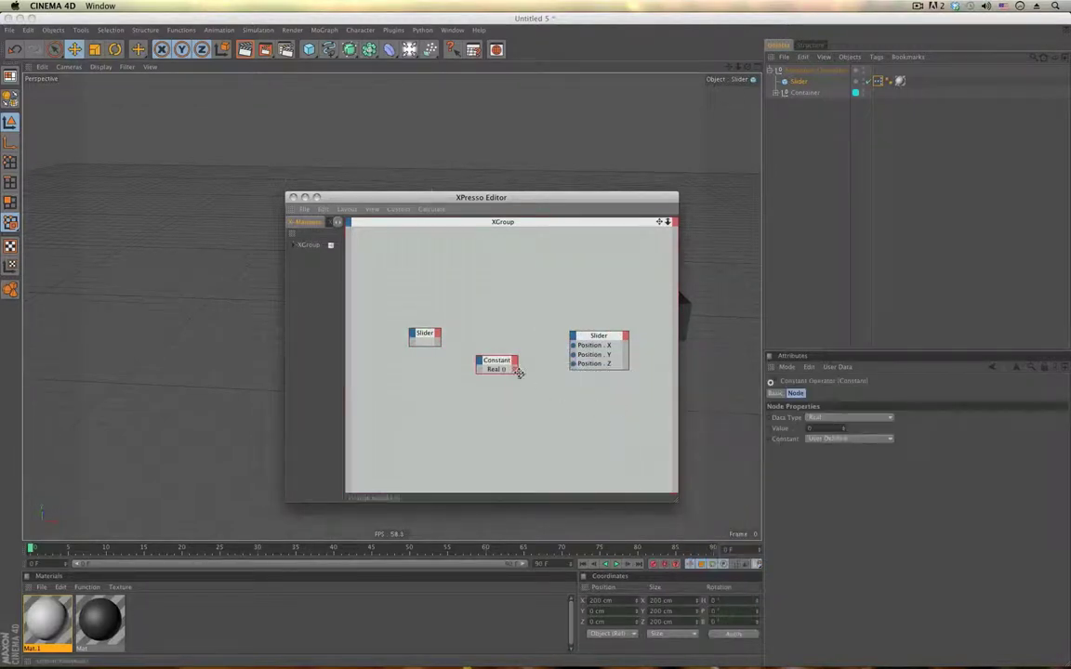
- Connect the Constant node's output to the second Slider node's Position Y and Position Z inputs, and place the two nodes closer together
left_click_drag(515, 369, 574, 364)
left_click_drag(499, 369, 580, 381)
left_click_drag(595, 337, 569, 332)
left_click_drag(502, 349, 505, 361)
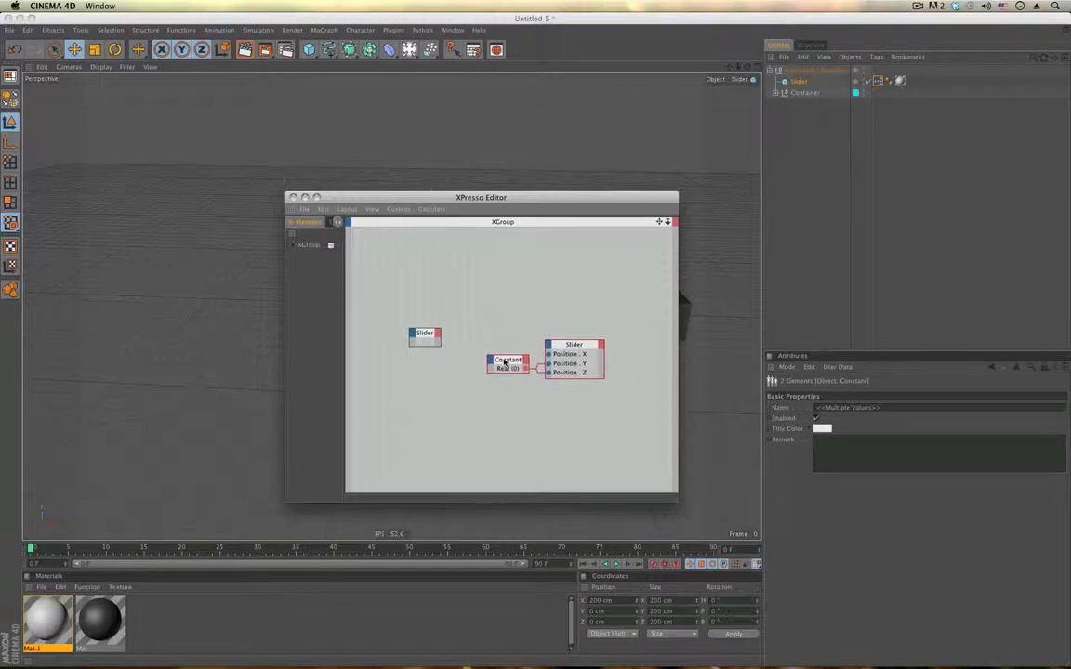
left_click(480, 315)
- Add a Position X output port to the first Slider node and move the node away from the Constant node
left_click_drag(420, 332, 453, 321)
left_click(468, 322)
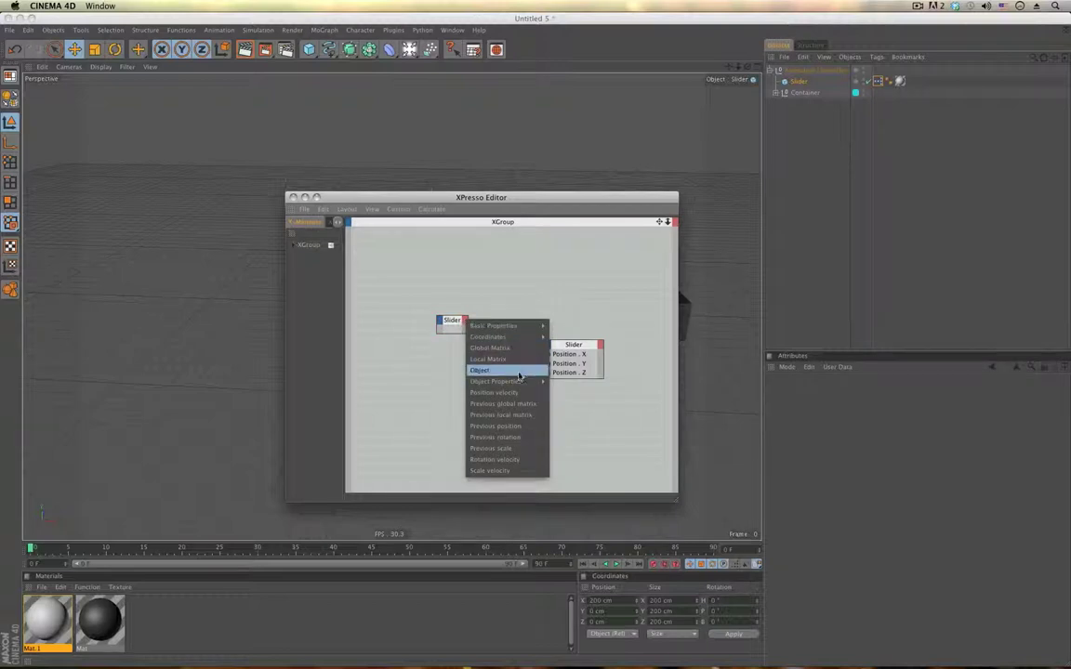
mouse_move(517, 337)
mouse_move(563, 370)
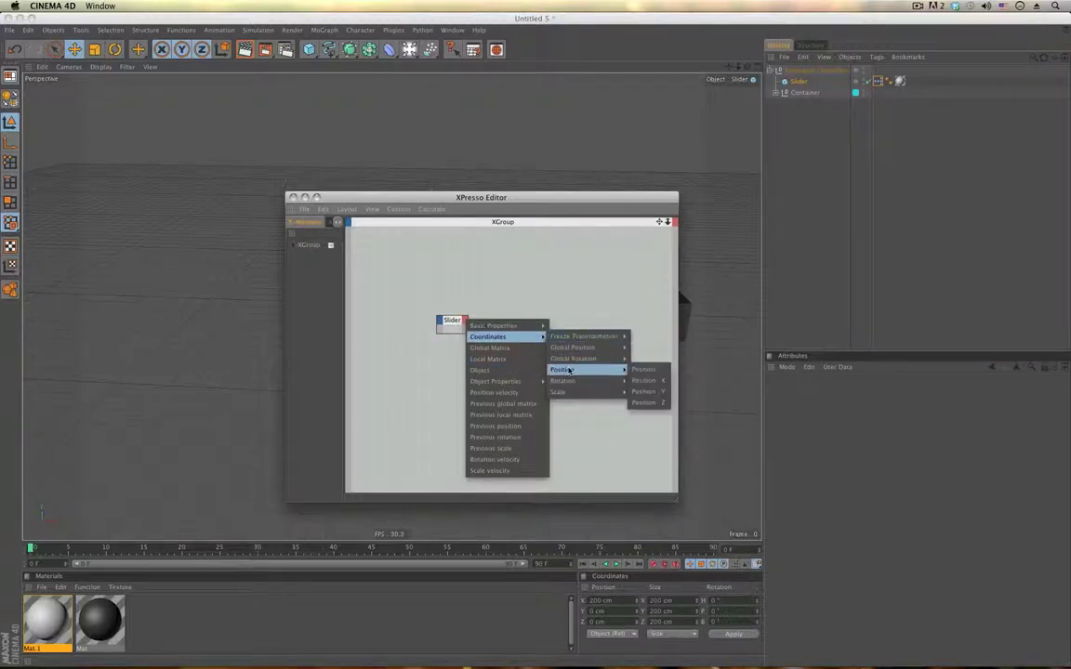
left_click(644, 372)
left_click(452, 316)
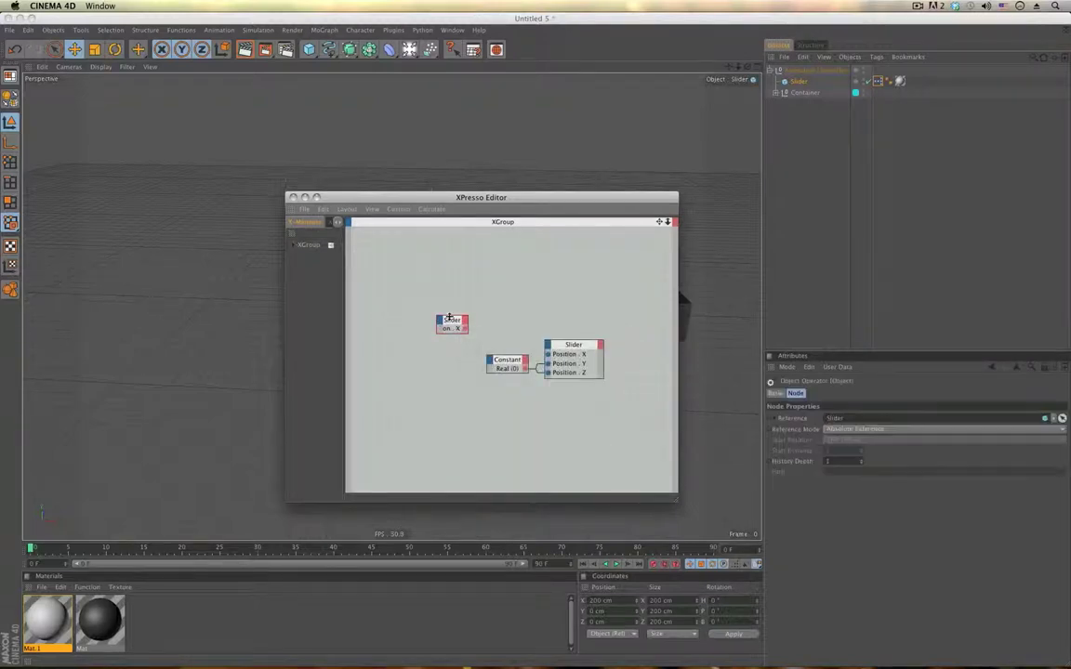
left_click_drag(452, 316, 381, 340)
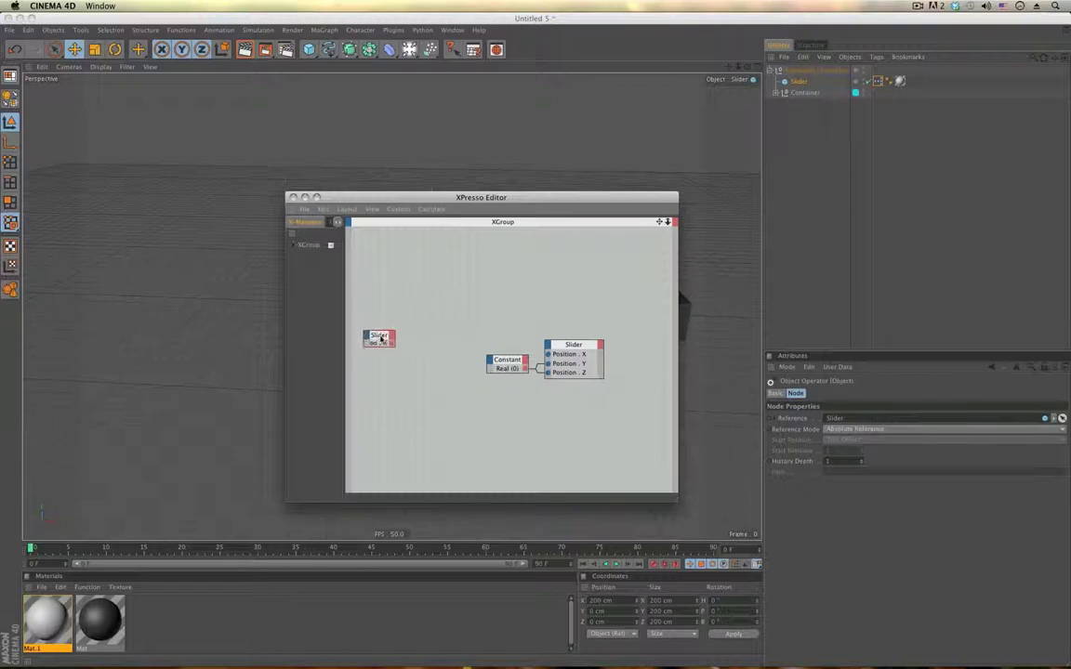
- Test the Slider's travel in the viewport by moving it along X to 1200 cm and back to 200 cm, and reopen its XPresso expression
left_click(306, 197)
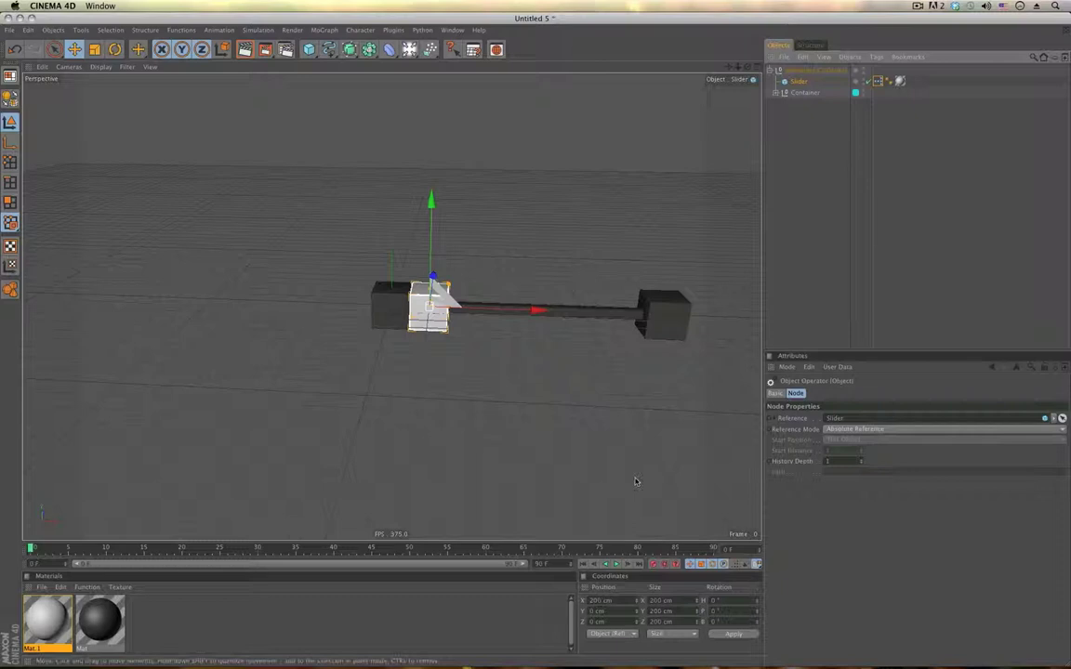
left_click_drag(542, 310, 731, 317)
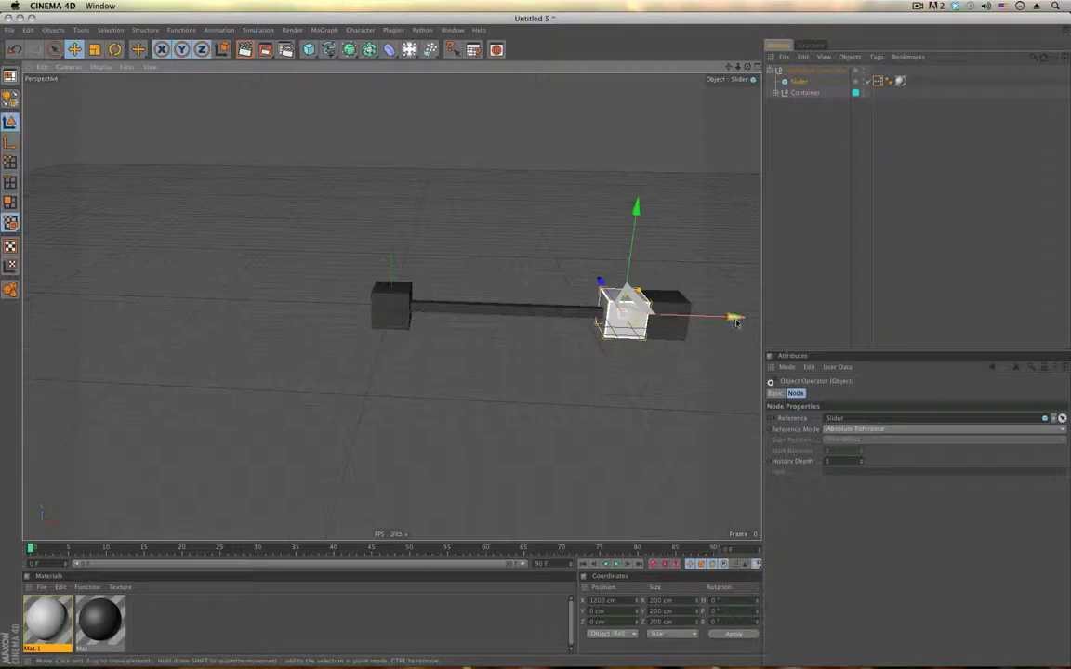
left_click_drag(730, 317, 538, 311)
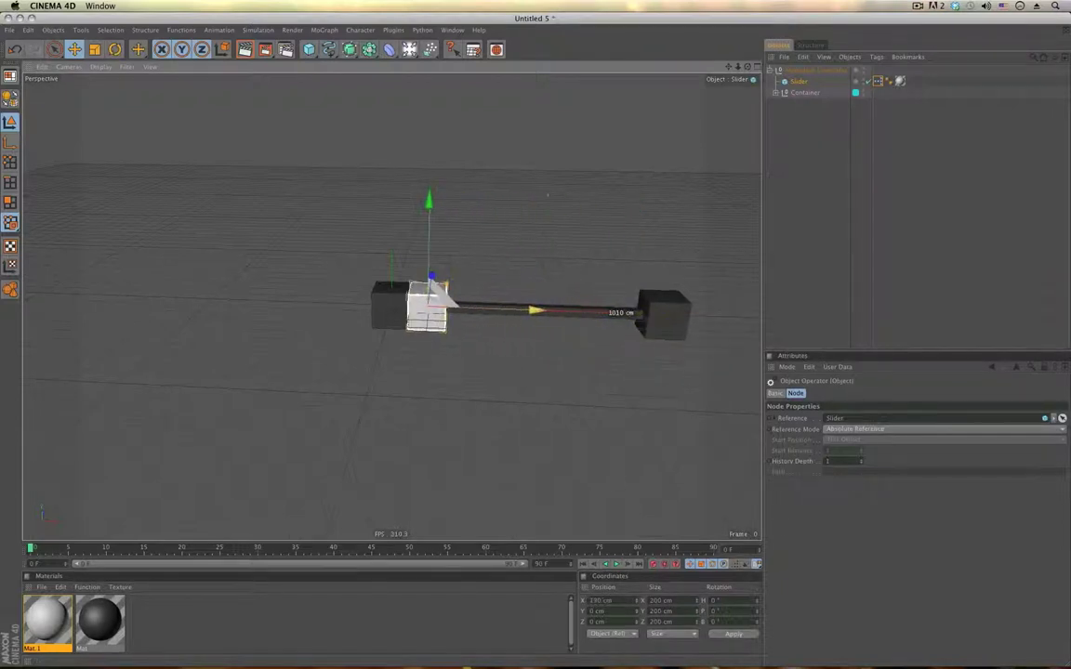
double_click(879, 82)
right_click(416, 405)
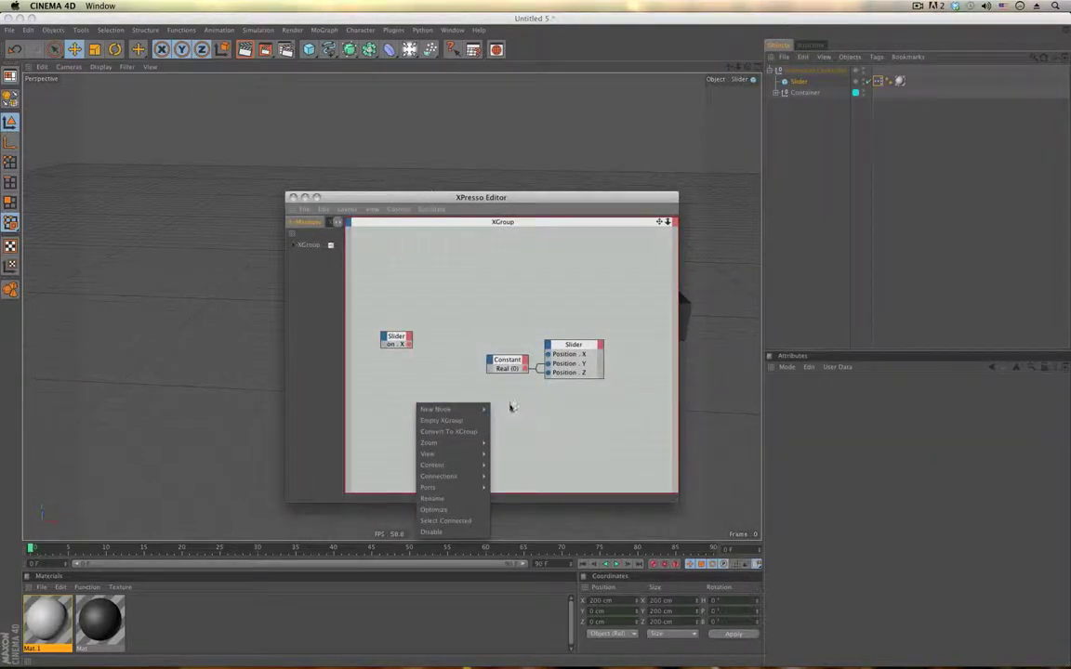
mouse_move(465, 409)
mouse_move(521, 409)
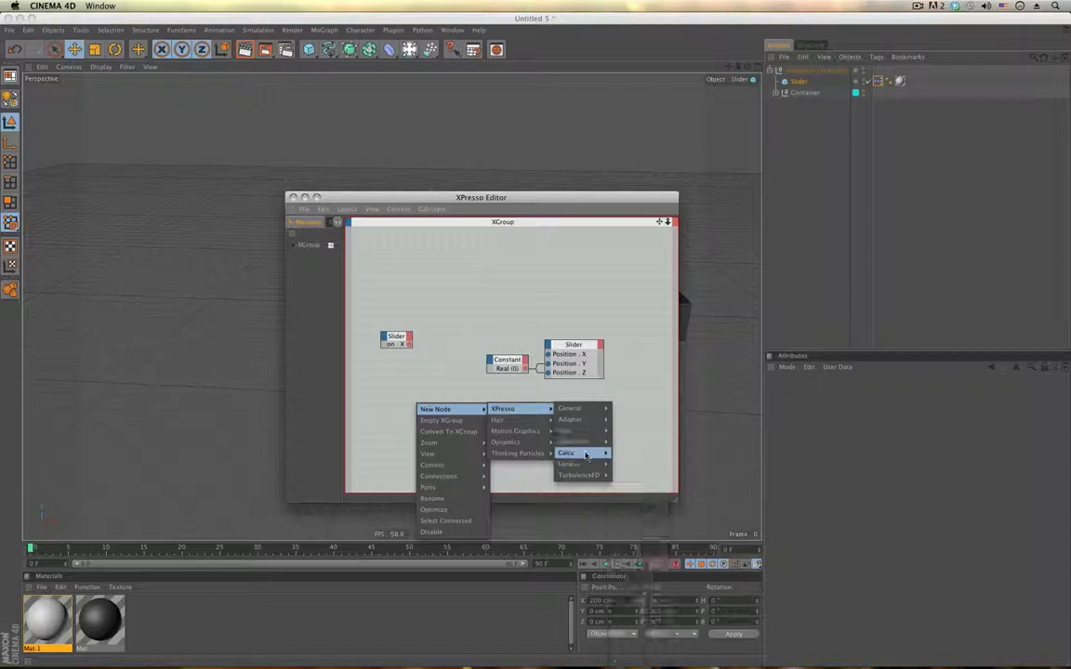
mouse_move(588, 456)
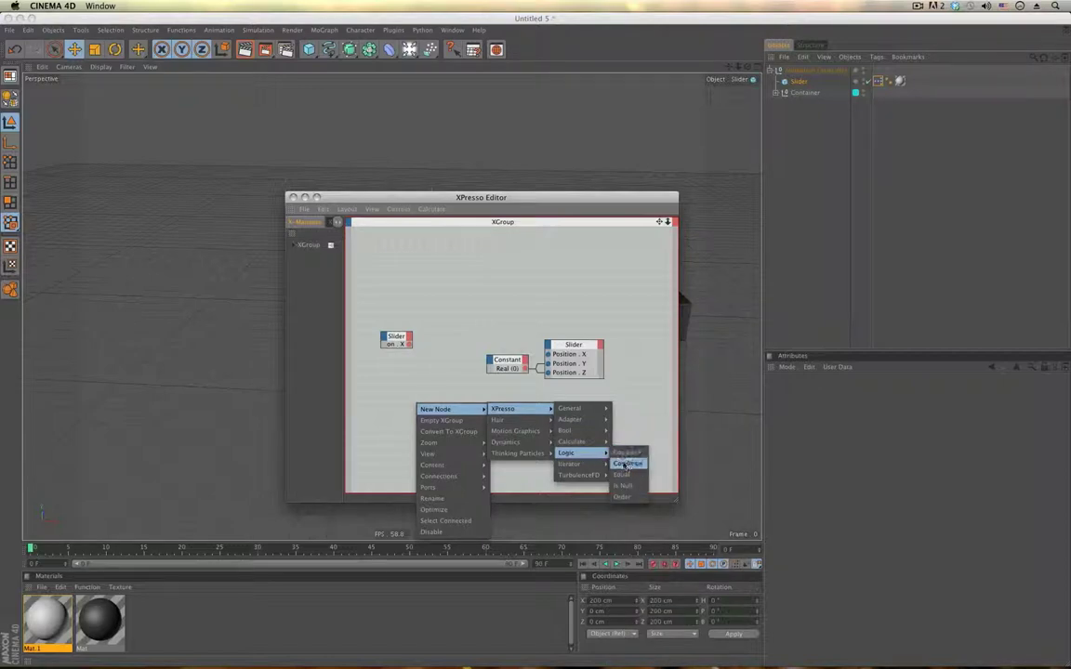
left_click(446, 391)
- Add a C.O.F.F.E.E. node and place it between the first Slider node and the Constant node
left_click_drag(396, 337, 404, 346)
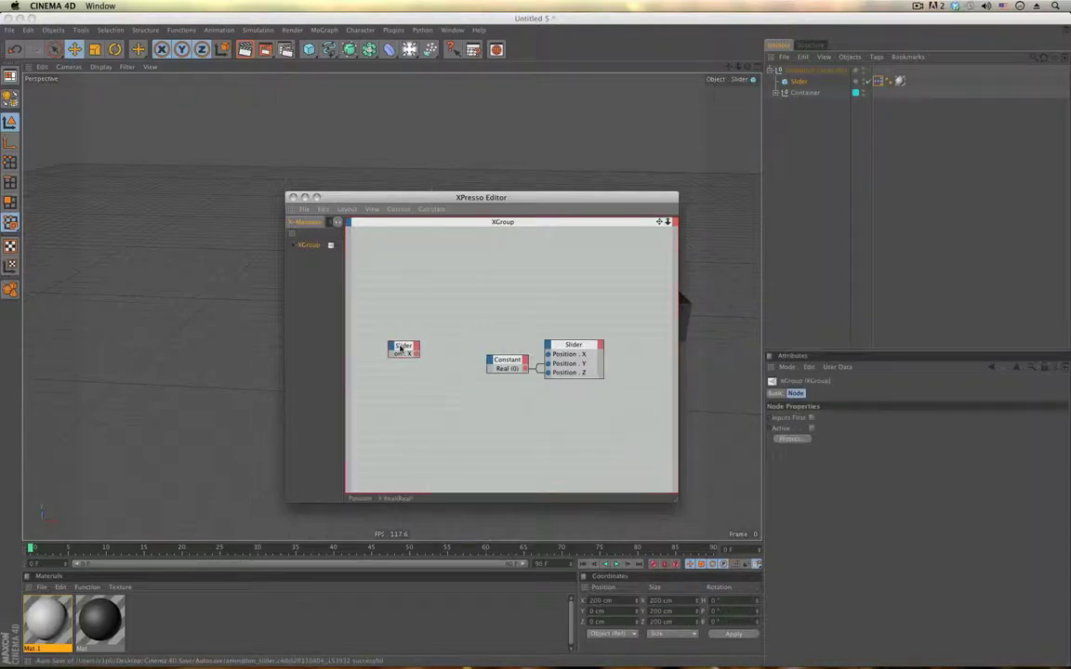
right_click(434, 356)
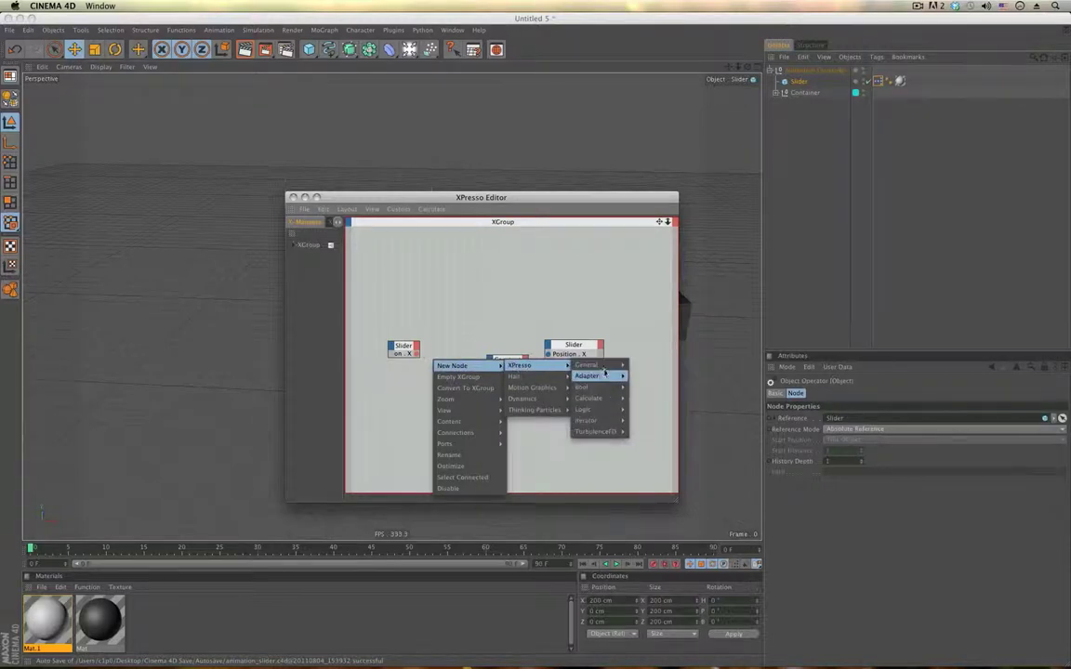
mouse_move(616, 365)
mouse_move(595, 398)
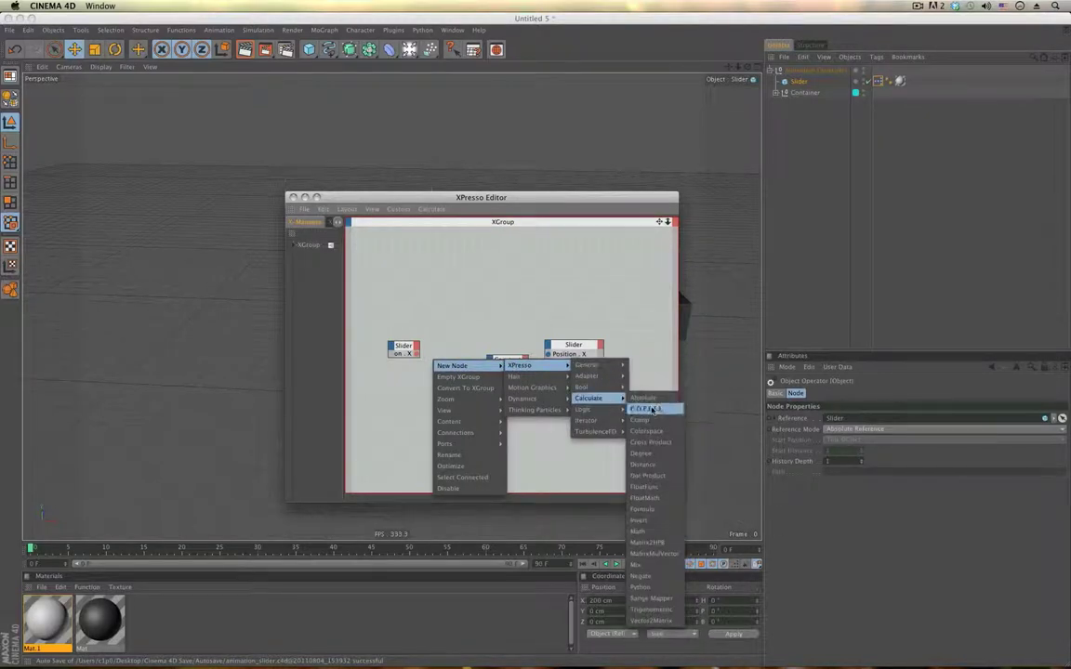
left_click(644, 408)
left_click_drag(432, 352, 469, 312)
left_click_drag(408, 353, 397, 339)
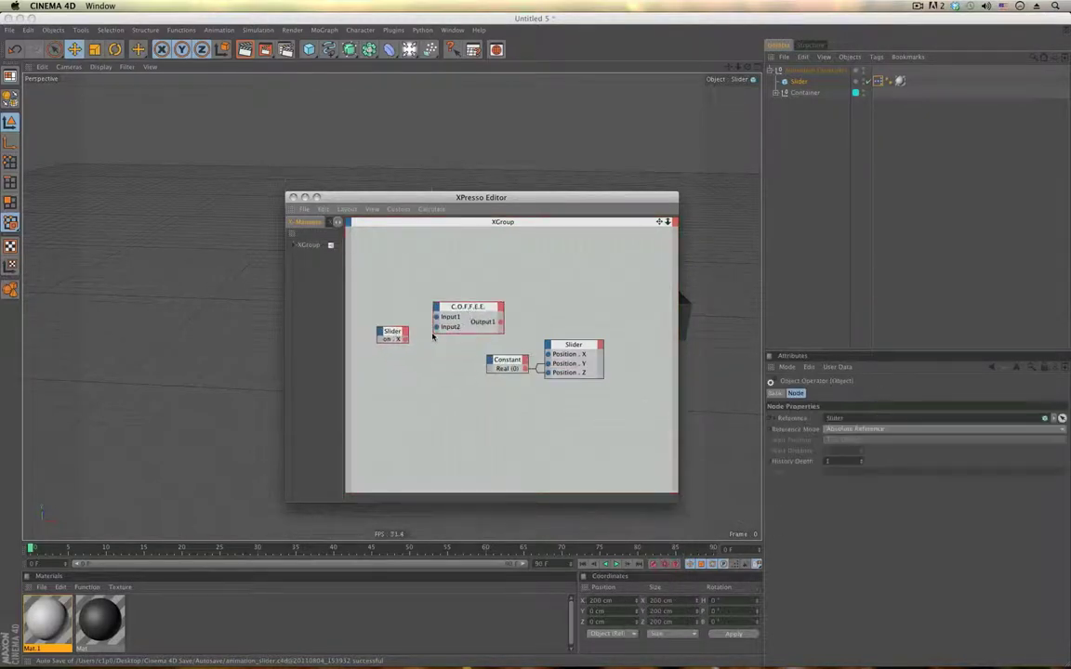
- Remove the C.O.F.F.E.E. node's Input2 port, connect the first Slider node's Position X to Input1, and space the nodes out
right_click(443, 327)
left_click(453, 334)
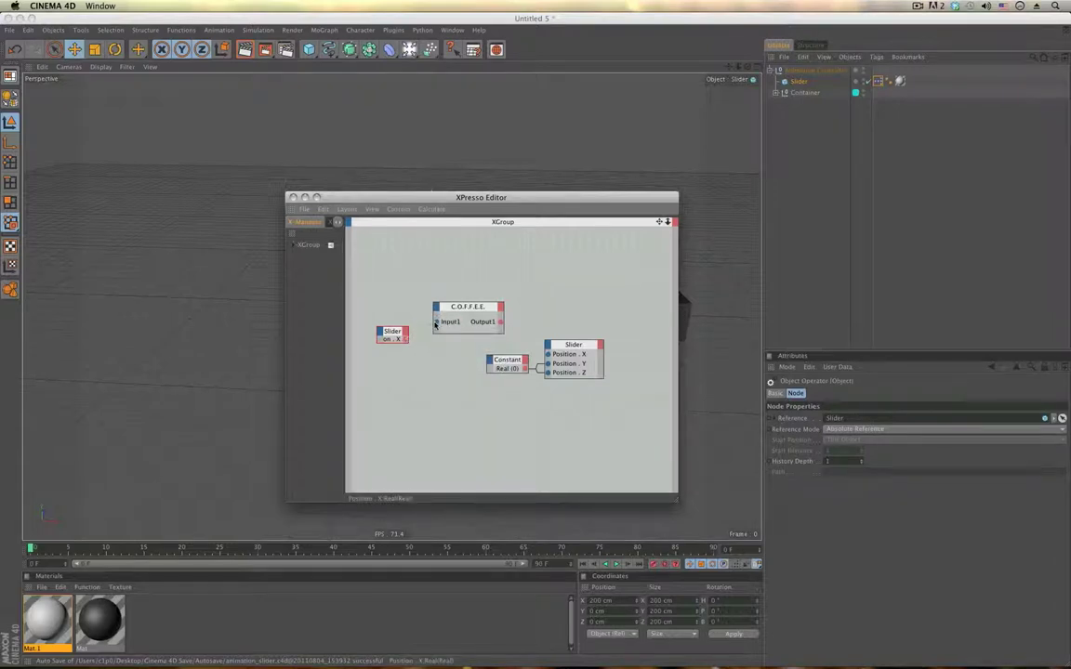
left_click_drag(435, 324, 394, 318)
left_click_drag(489, 384, 629, 368)
left_click_drag(470, 311, 456, 319)
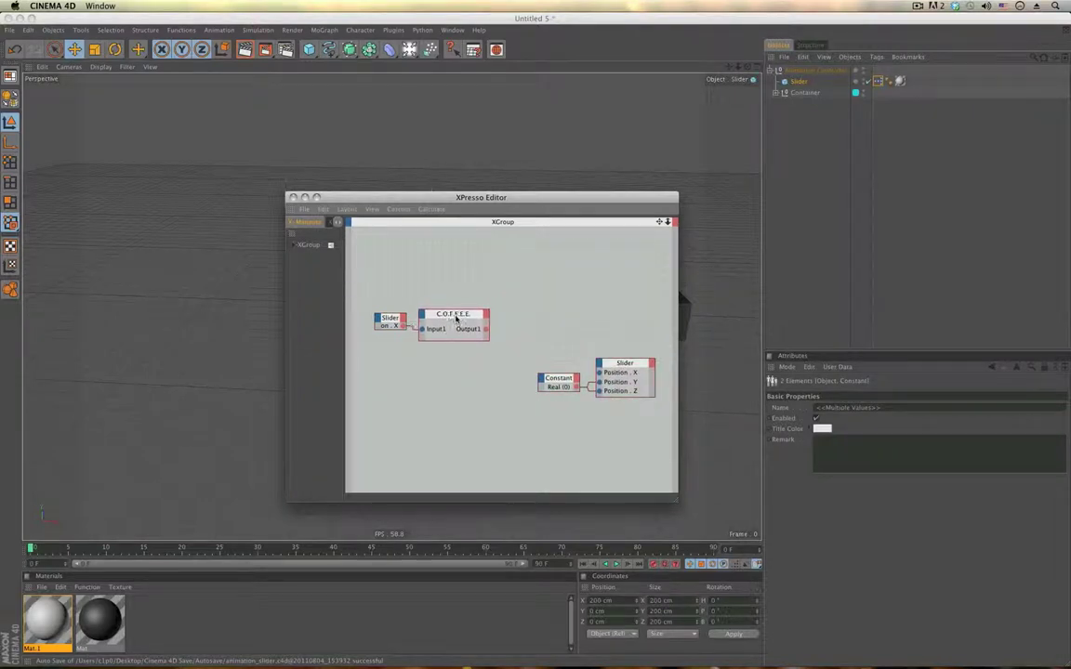
- Replace the C.O.F.F.E.E. node's script body with if(Input1<200){Output=200;} and an indented second line else{Output1=Input1;}
left_click_drag(887, 434, 801, 435)
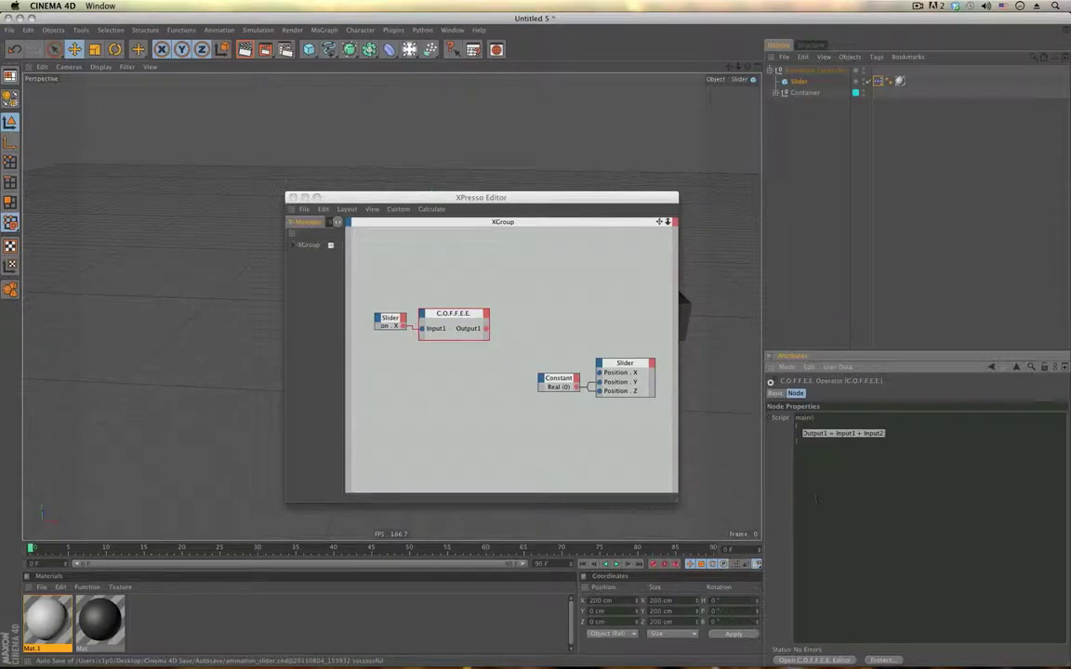
type("if(Input1<200){Output1=200;")
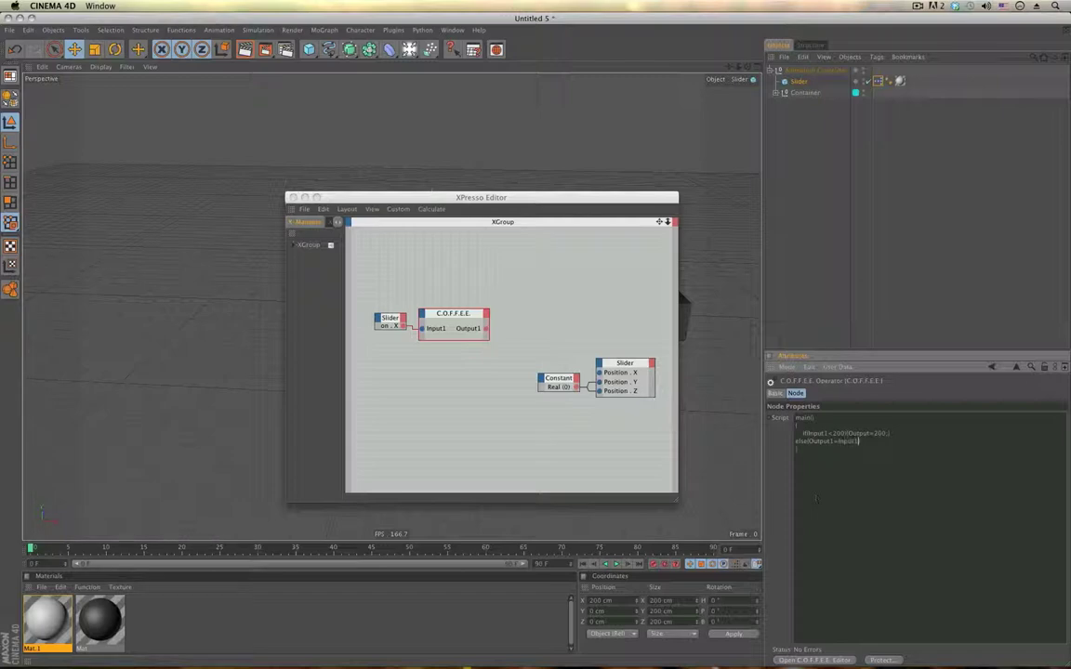
left_click(829, 662)
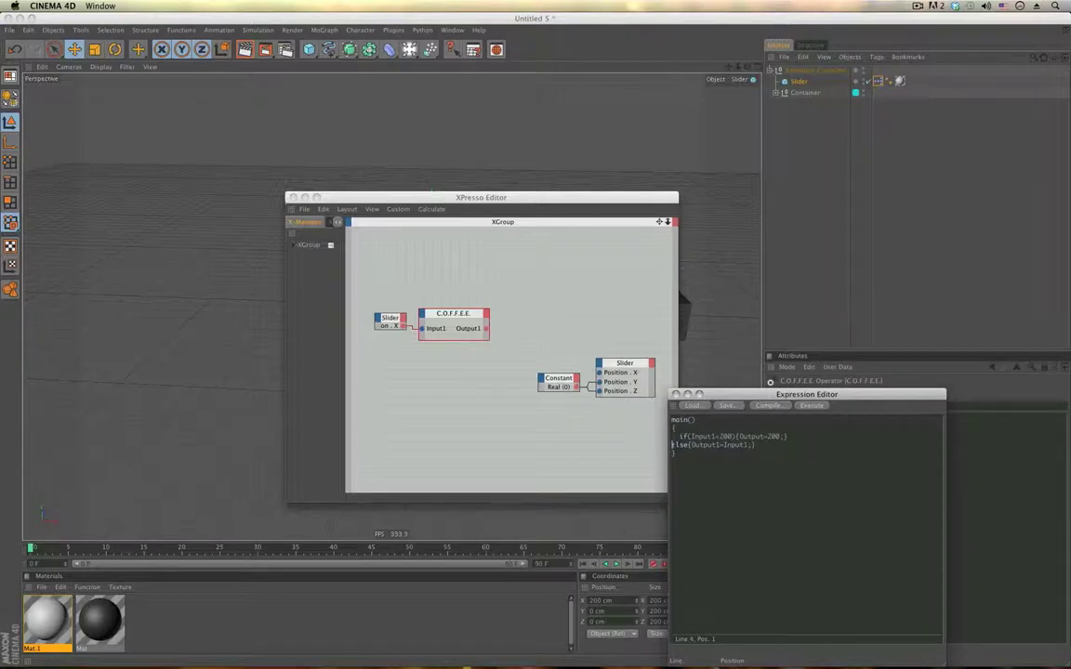
key("Tab")
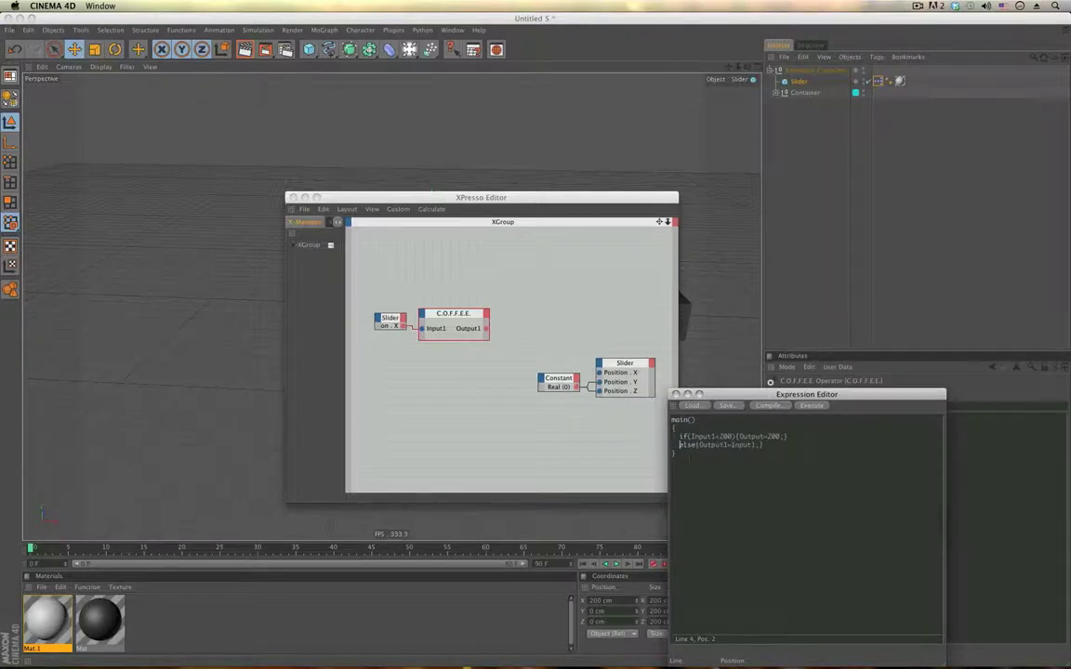
left_click(676, 393)
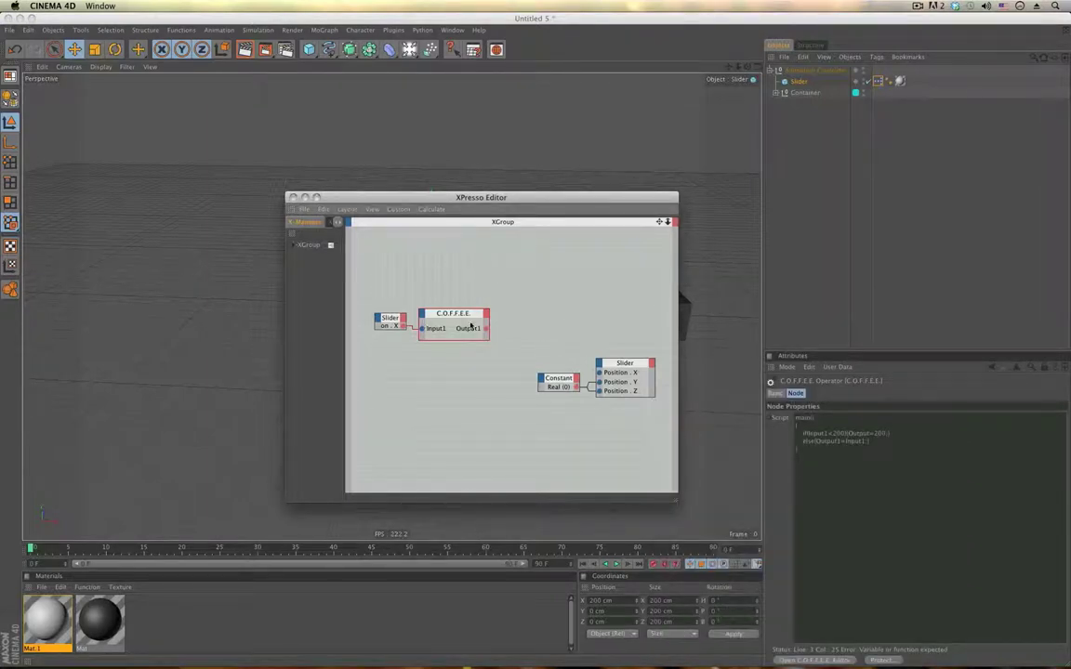
- Rename the C.O.F.F.E.E. node as Restriction < 200
left_click_drag(448, 314, 447, 317)
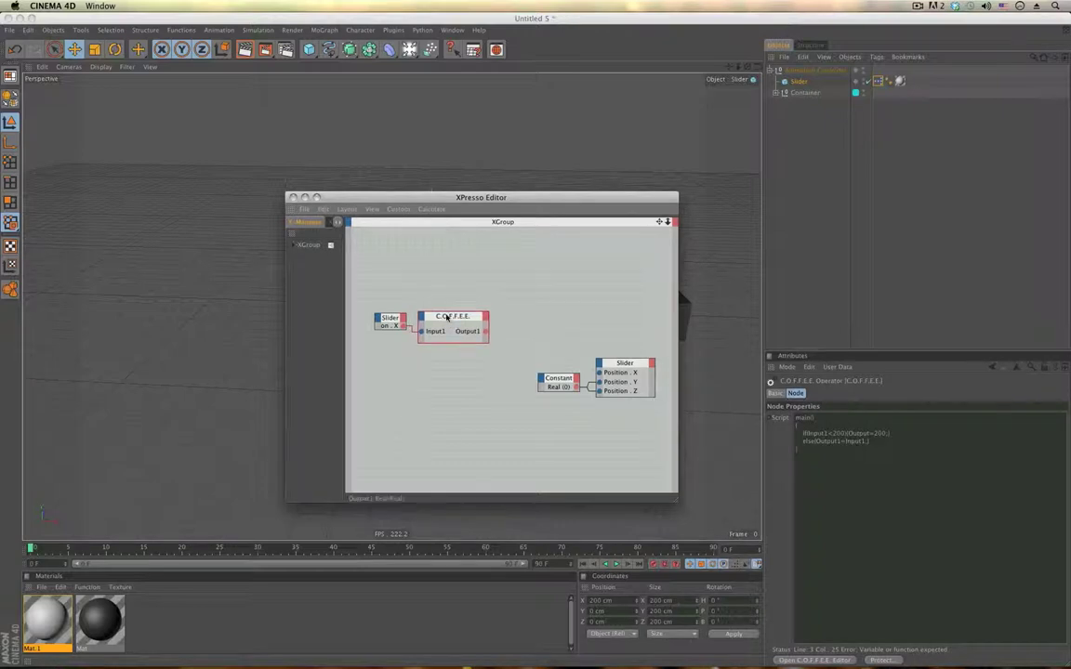
right_click(447, 318)
left_click(479, 387)
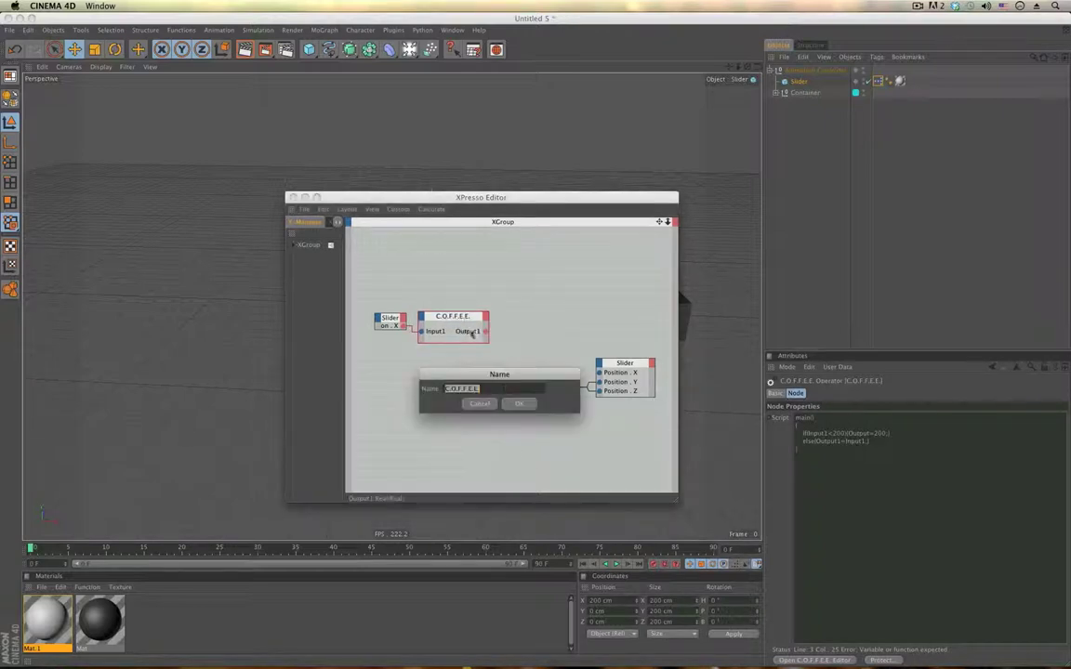
type("Restriction < 200")
left_click(523, 403)
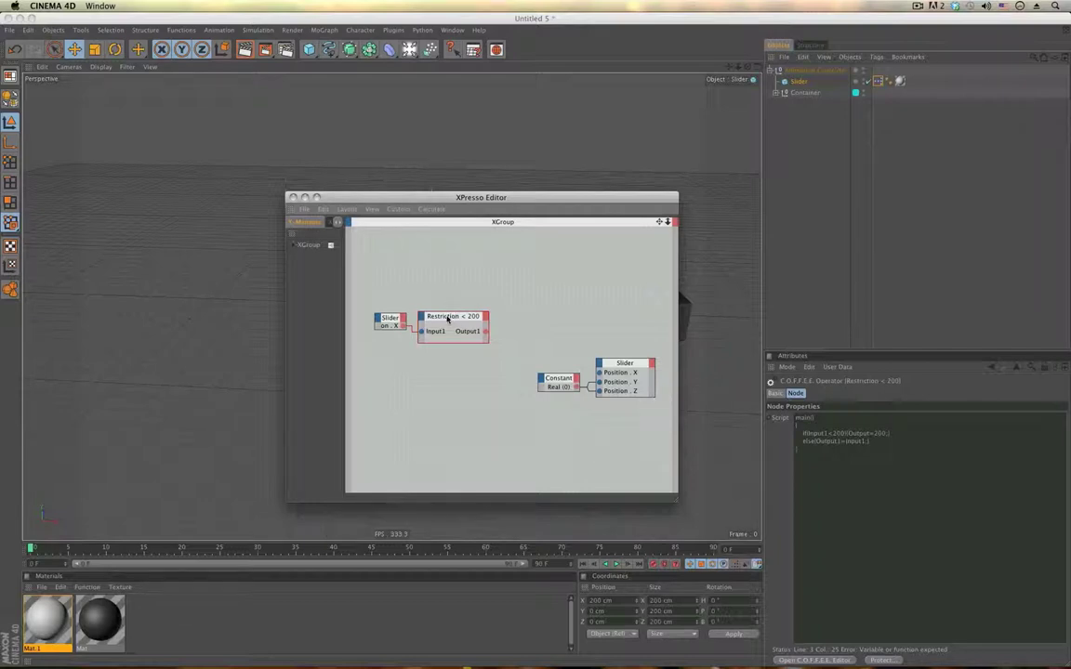
- Duplicate the Restriction < 200 node, rename the copy as Restriction >1200, and place it beside the original
left_click_drag(449, 319, 545, 302, "ctrl")
right_click(555, 307)
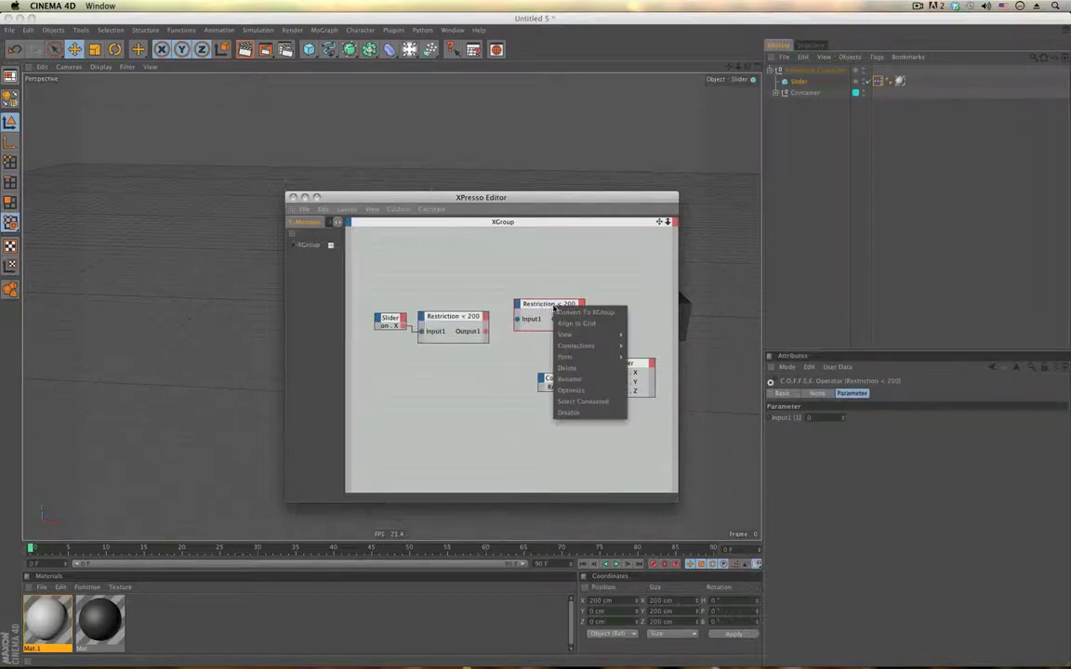
left_click(586, 379)
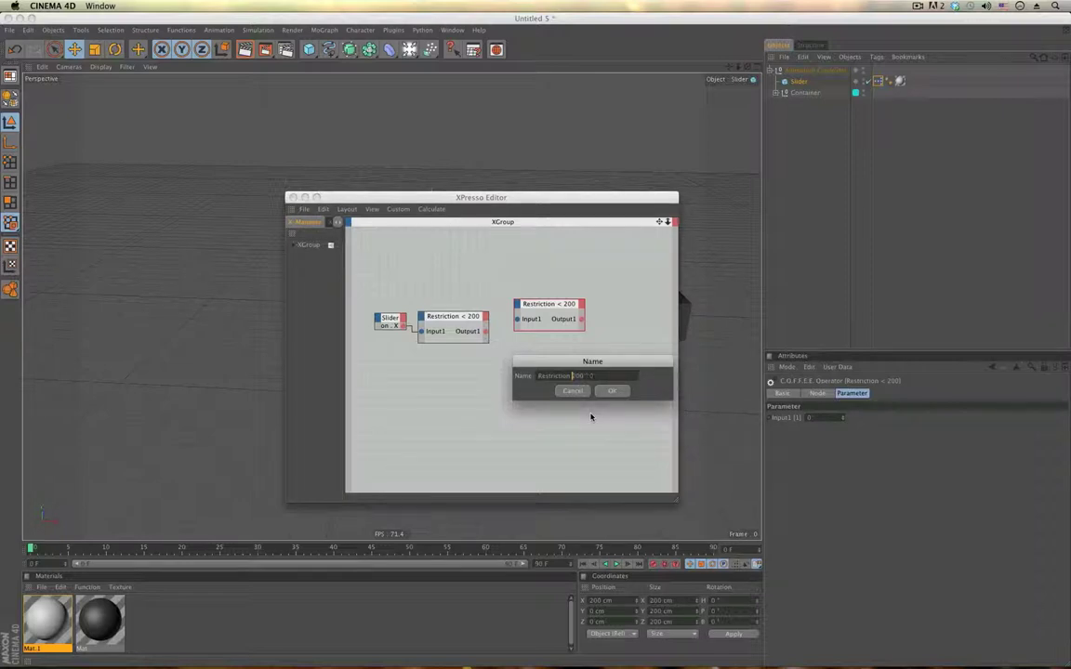
type(">1")
key("Return")
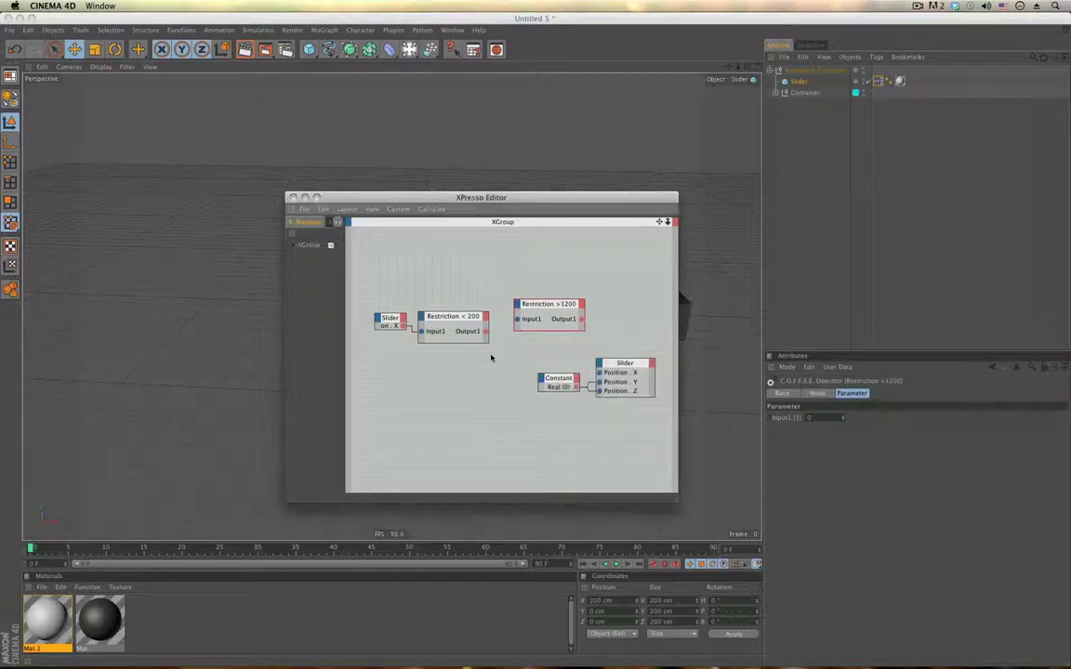
left_click_drag(538, 307, 532, 313)
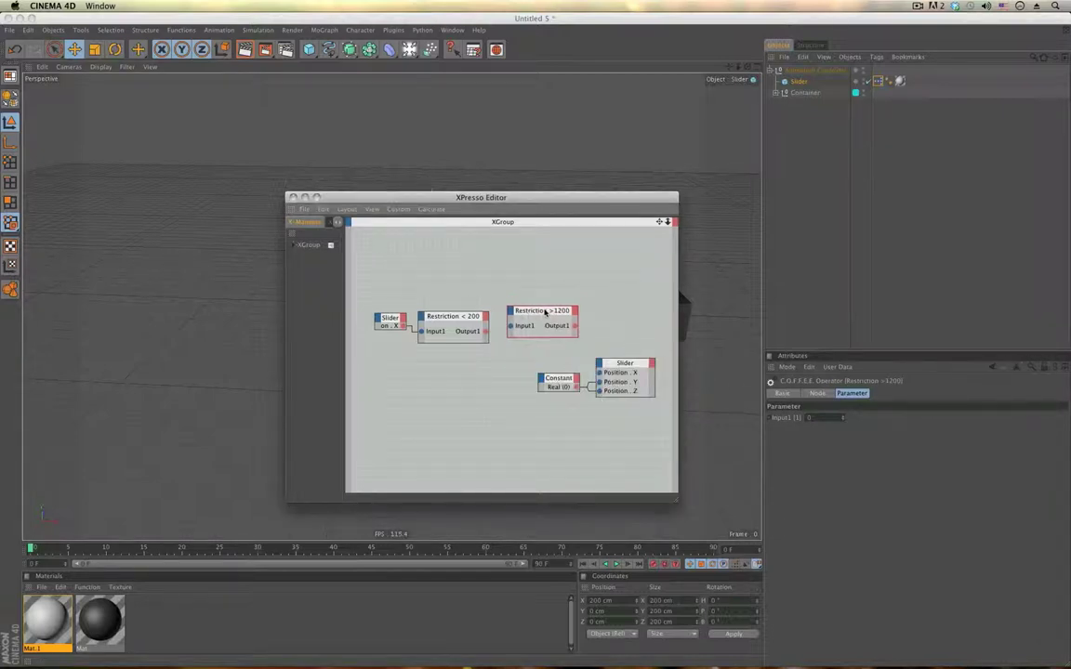
- Change the first script line of the Restriction >1200 node to if(Input1>1200){Output=1200;}
left_click(816, 392)
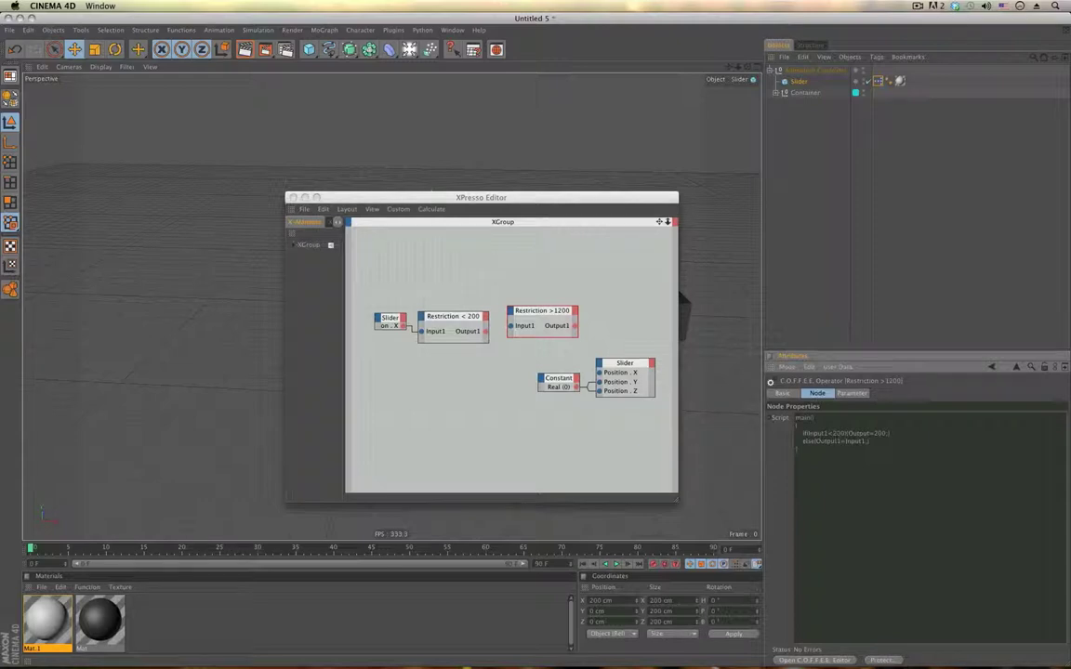
type(">")
key("BackSpace")
type("1")
left_click(580, 344)
- Chain Restriction < 200 through Restriction >1200 into the second Slider node's Position X, and line up the connected nodes
left_click_drag(484, 331, 519, 326)
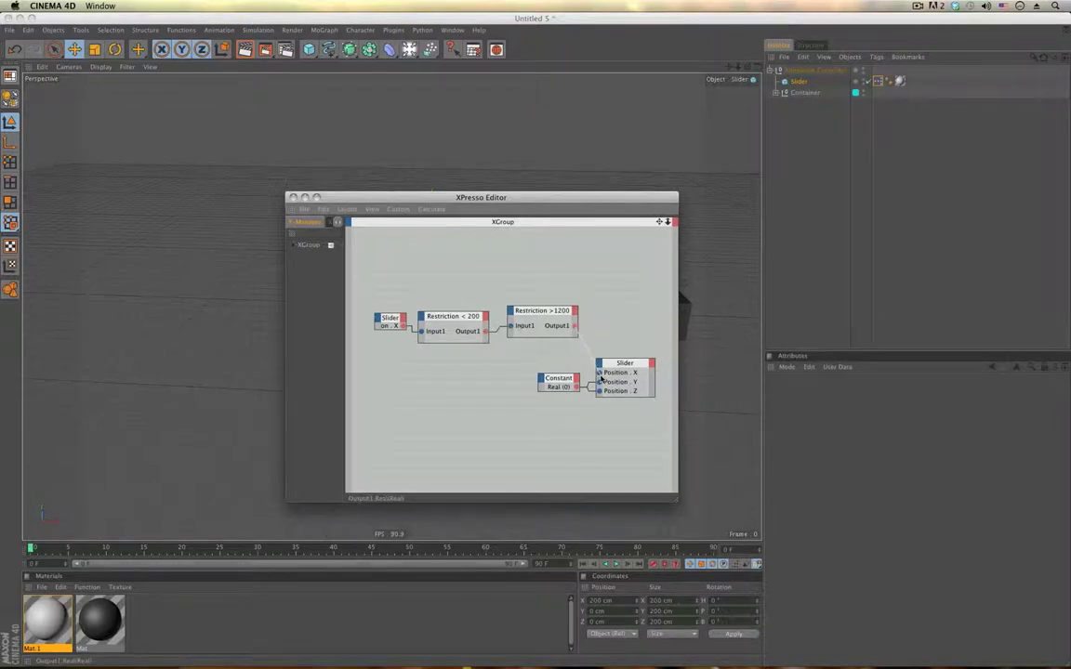
left_click_drag(600, 377, 600, 374)
left_click_drag(465, 316, 474, 310)
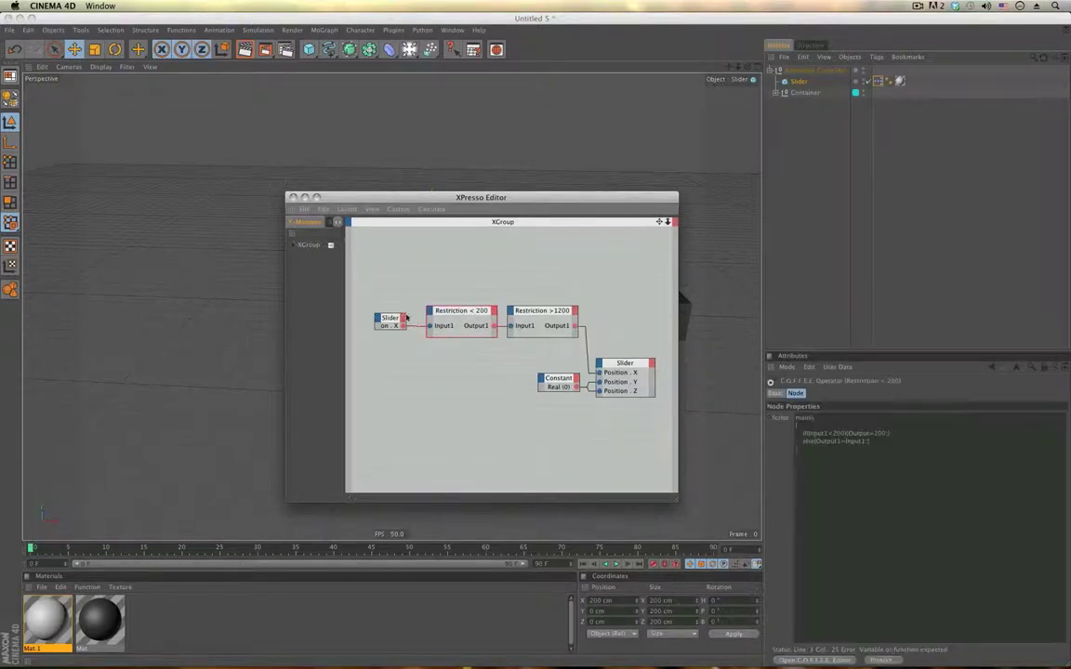
left_click_drag(382, 297, 545, 345)
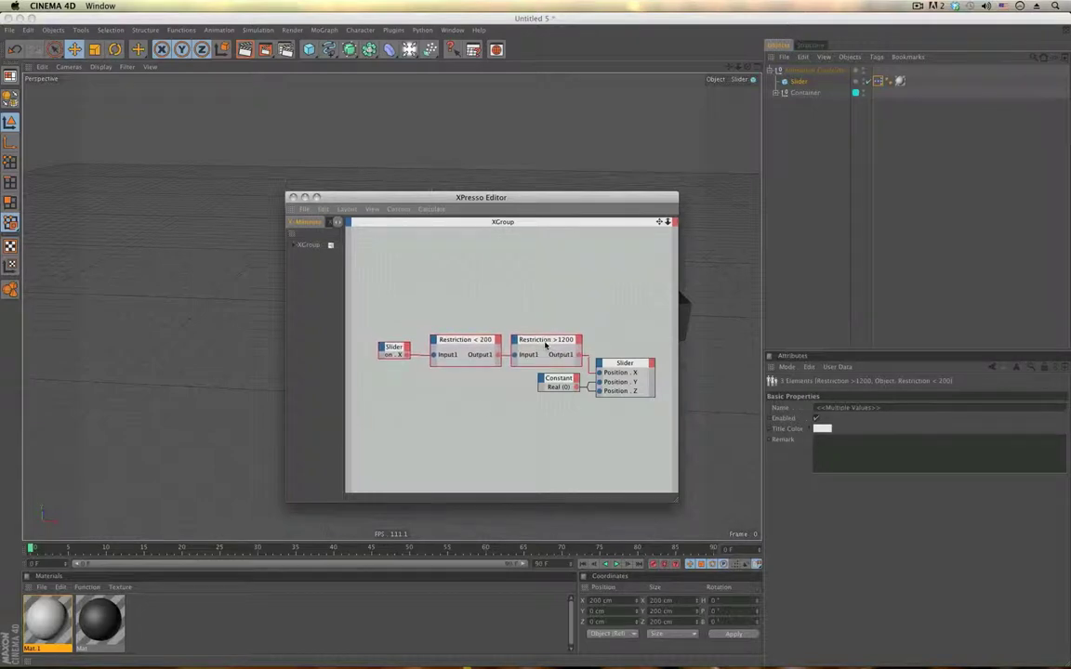
- Close the XPresso Editor and move the Slider along its X axis to test the restriction
left_click(292, 197)
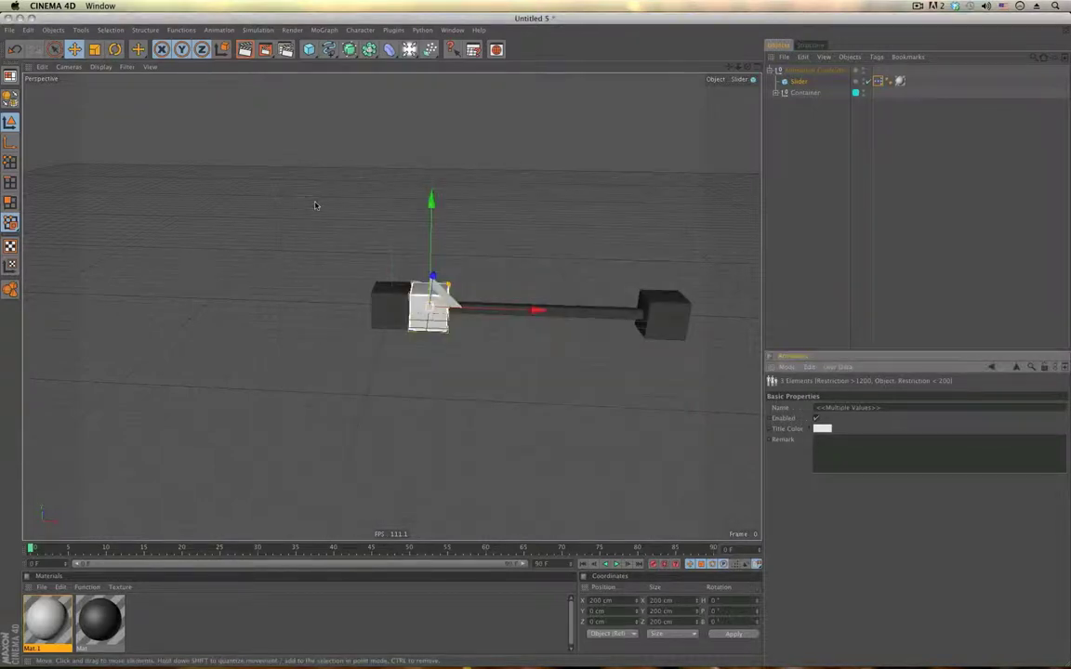
left_click(537, 310)
left_click_drag(538, 310, 562, 311)
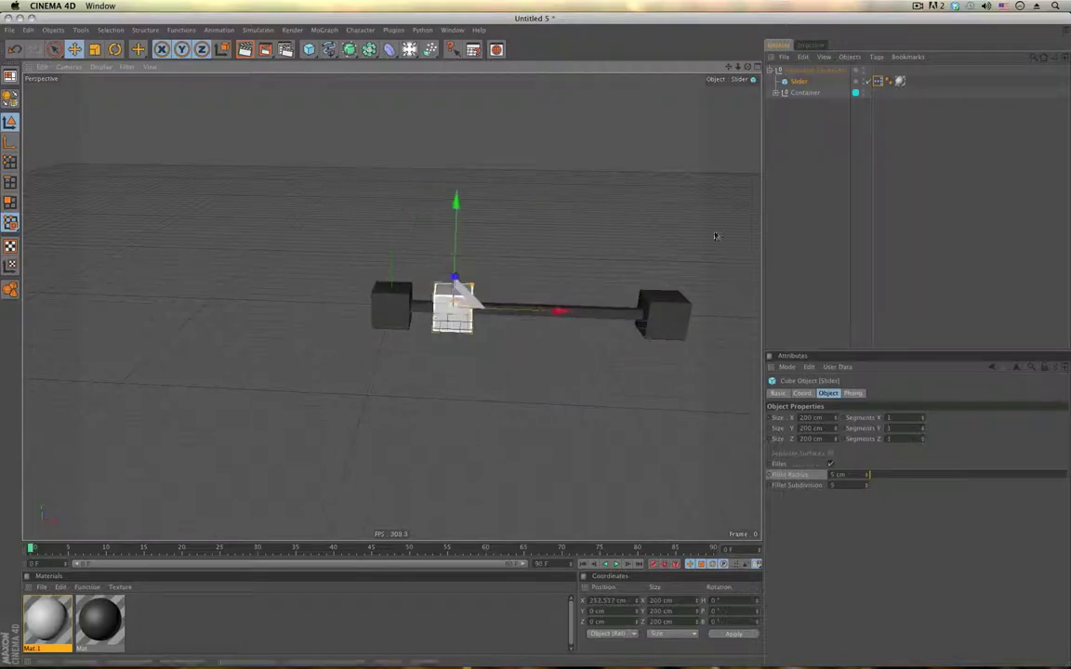
- Correct the Restriction >1200 script so its first line assigns Output1=1200, and test the Slider in the viewport
double_click(877, 82)
left_click(543, 342)
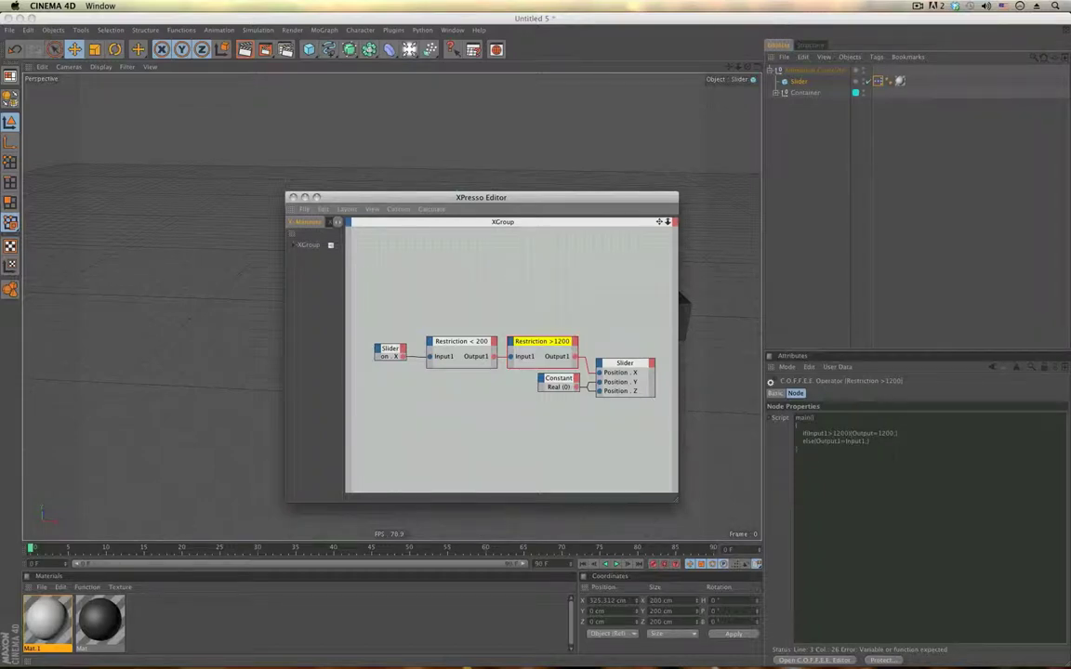
left_click(828, 434)
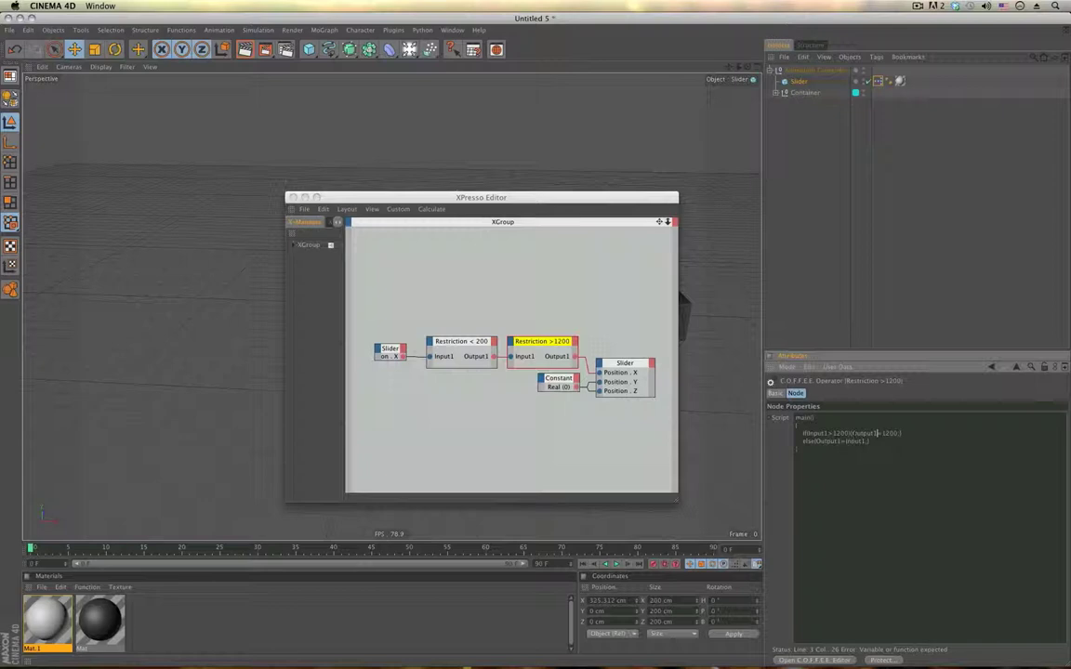
left_click(580, 316)
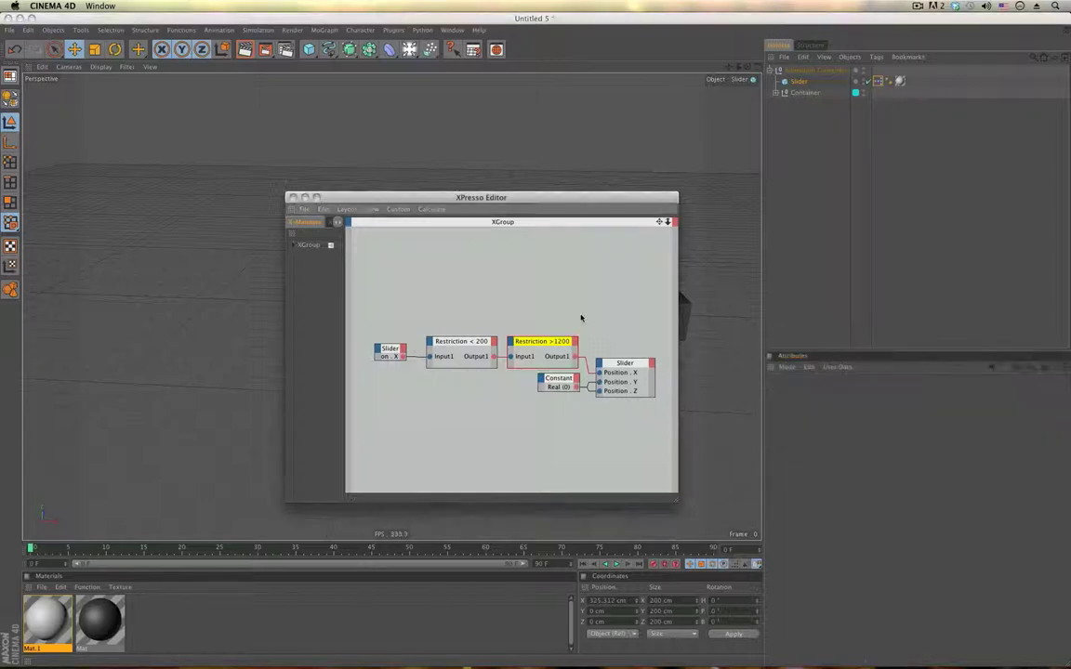
left_click(293, 198)
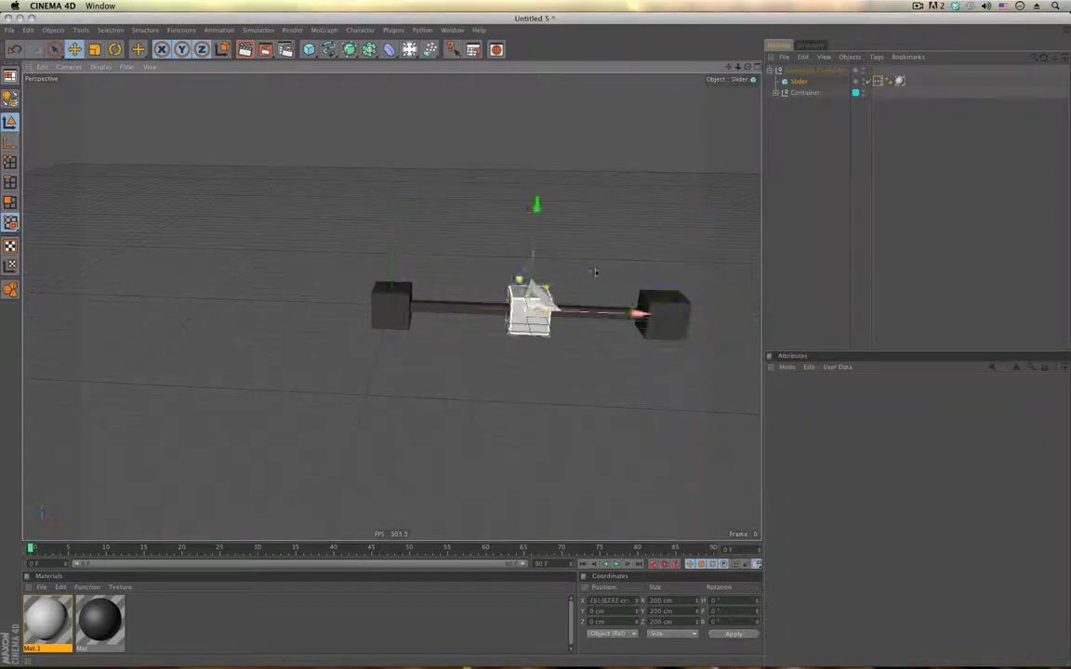
- Correct the Restriction < 200 script so its first line assigns Output1=200, and test the Slider's movement along the container
double_click(878, 81)
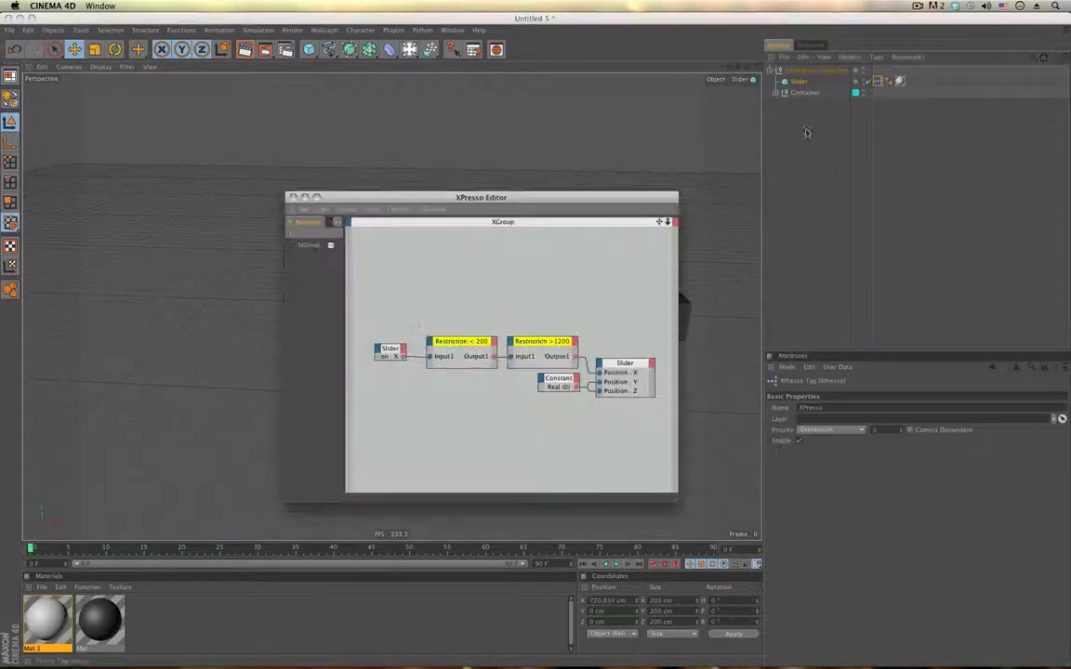
left_click(458, 346)
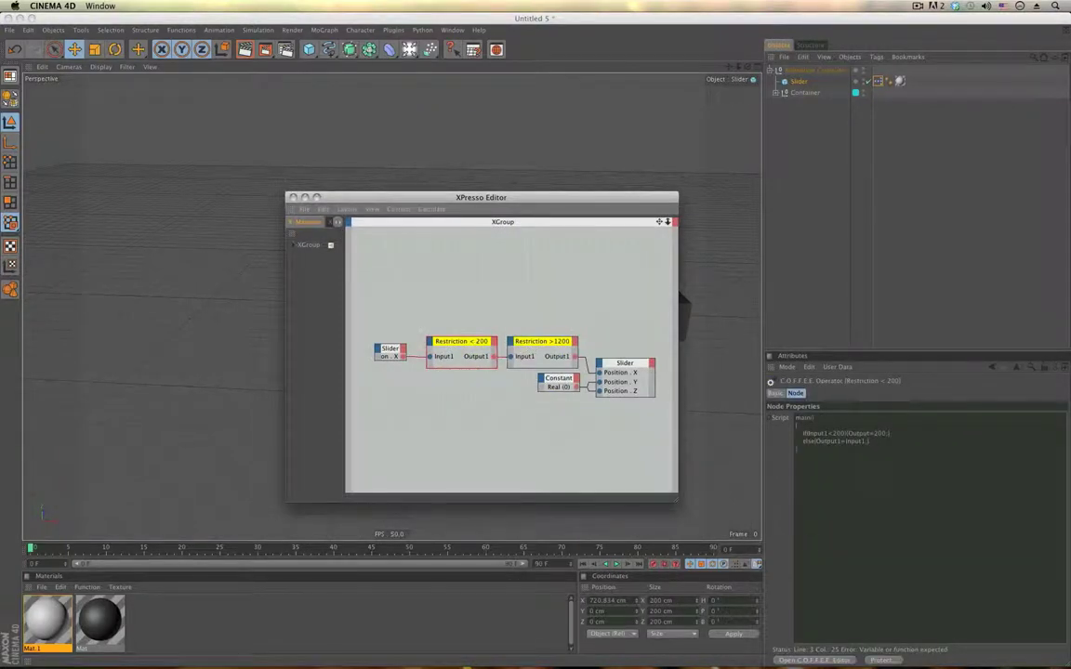
left_click(868, 435)
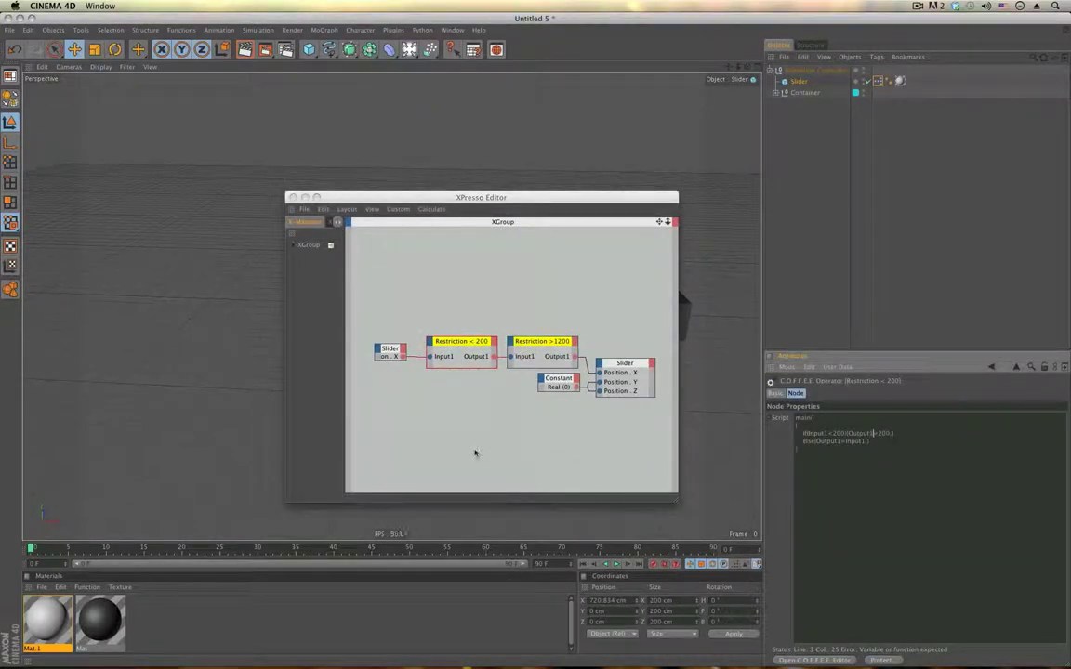
left_click(468, 415)
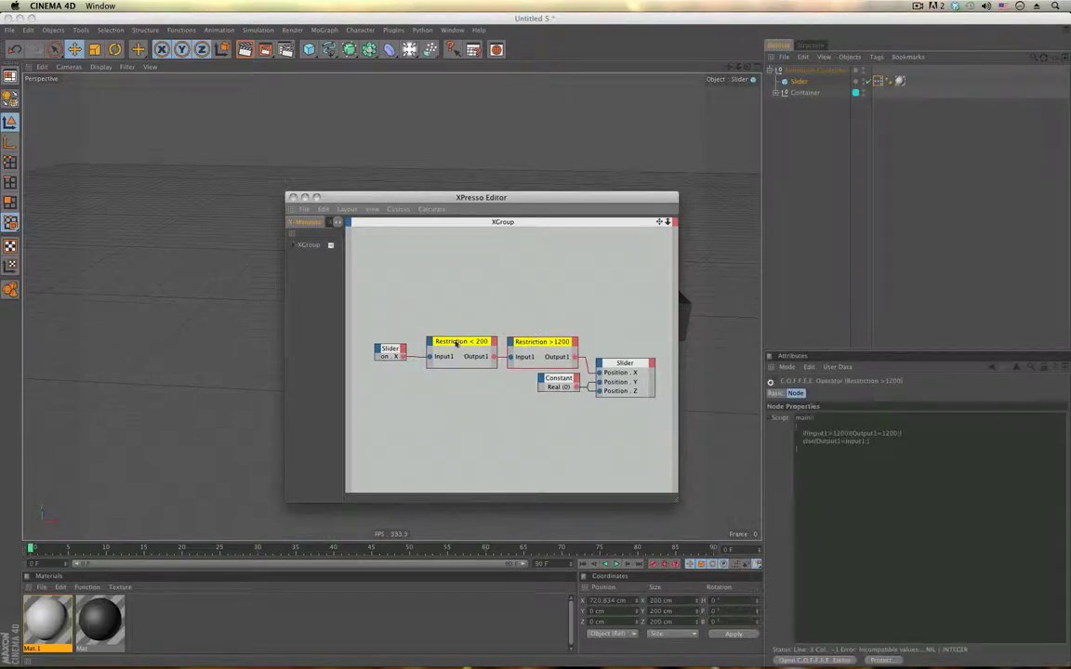
left_click(479, 293)
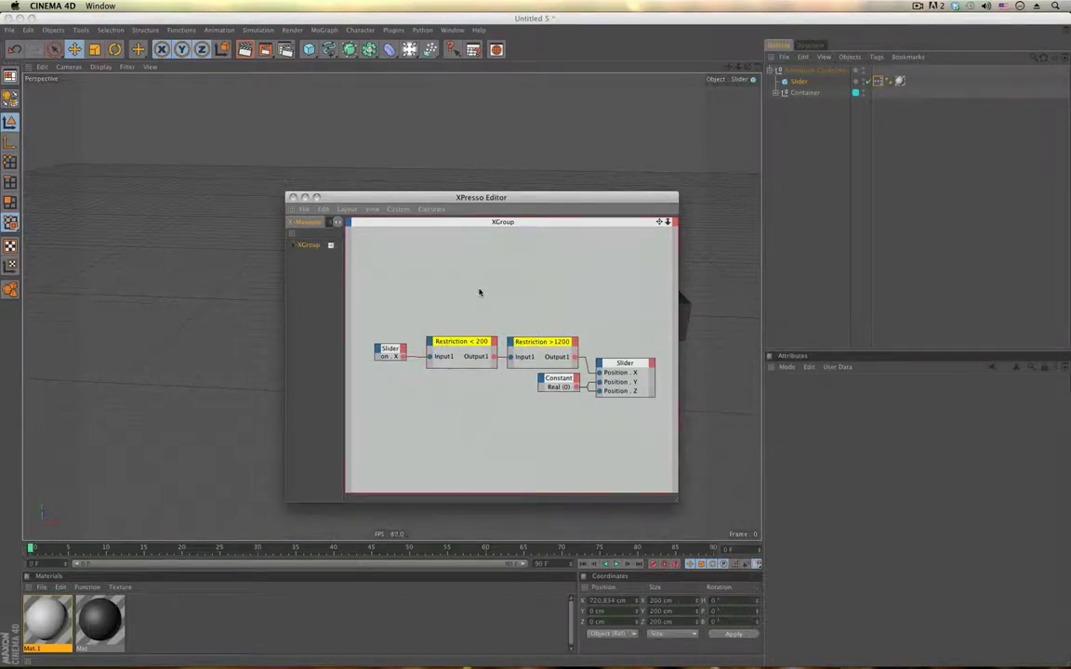
left_click(294, 198)
left_click_drag(634, 313, 535, 313)
- Reopen the Slider's XPresso setup and add a user data entry with default settings to the Slider object
double_click(878, 82)
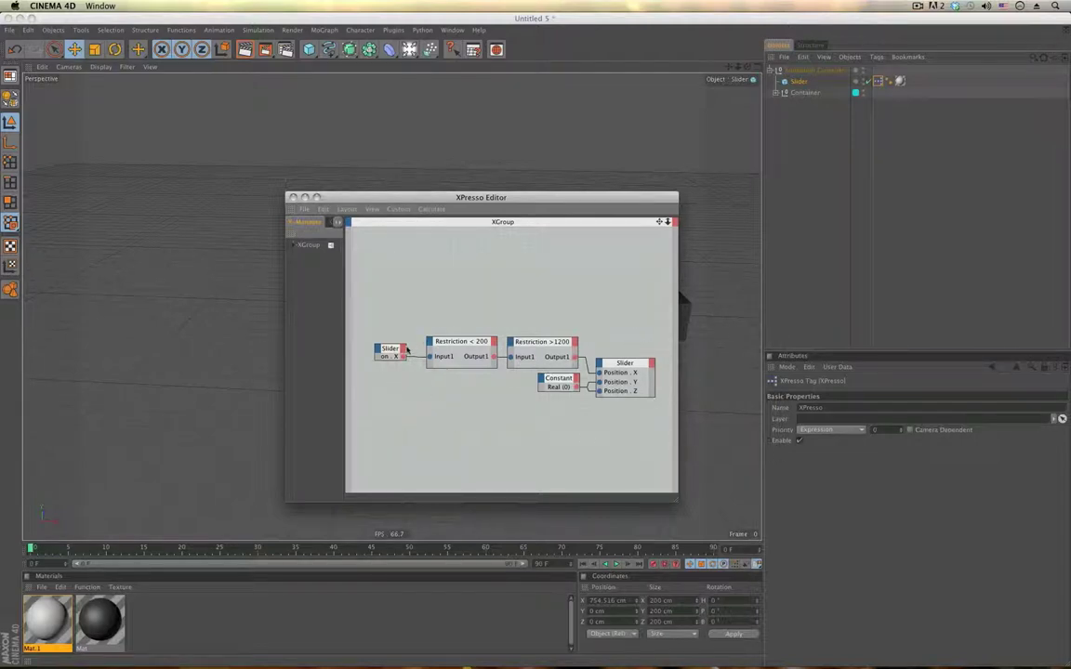
right_click(799, 82)
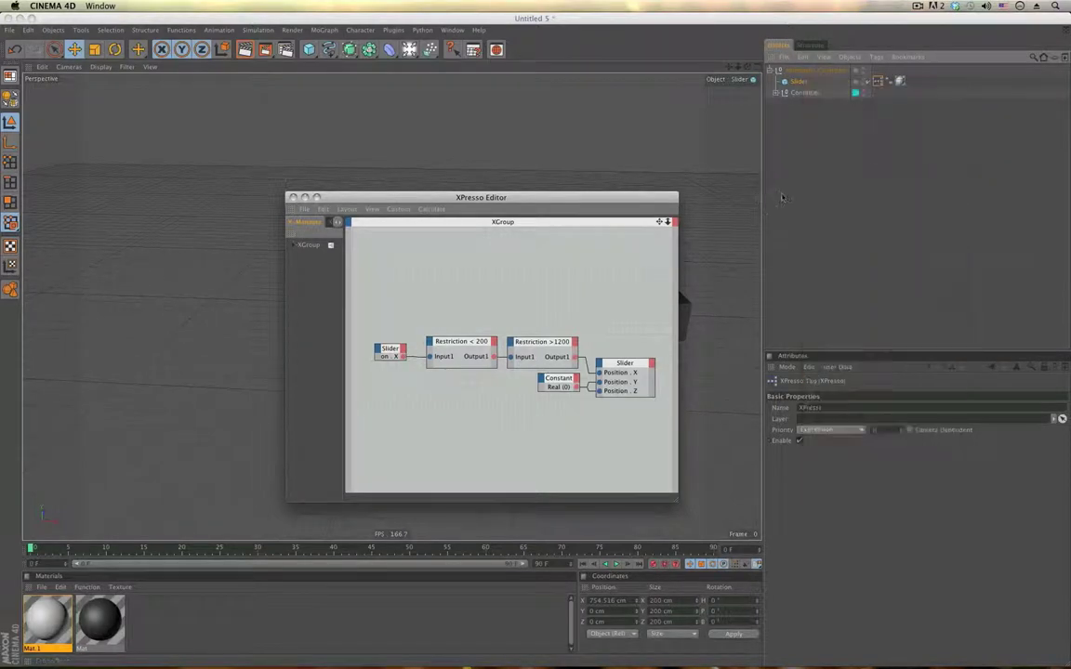
left_click(798, 81)
left_click(841, 367)
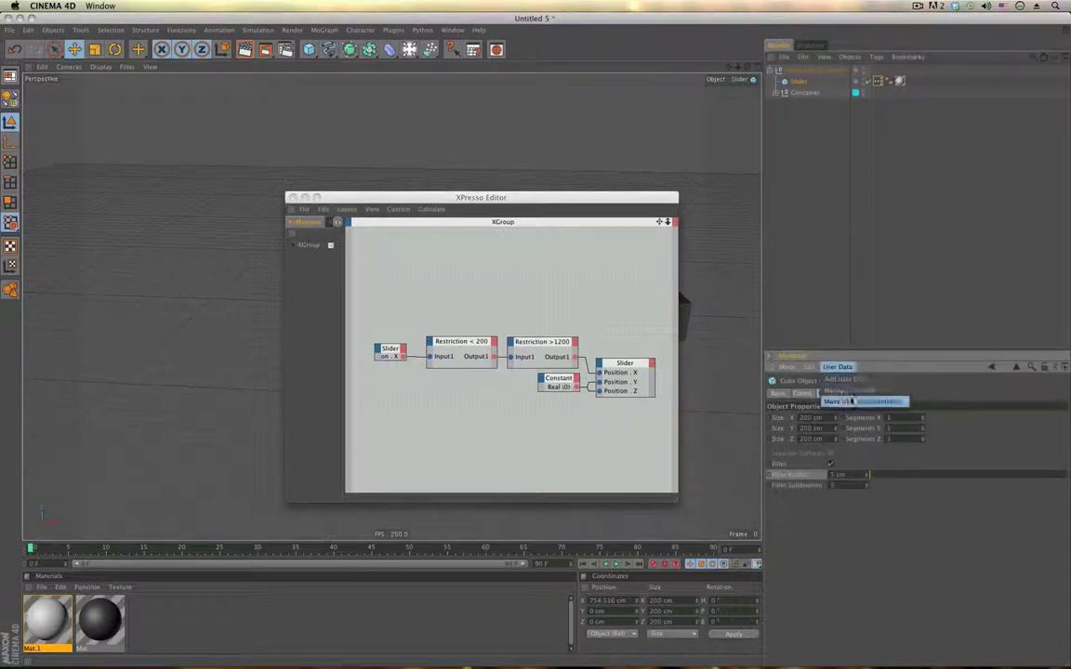
left_click(847, 389)
left_click(657, 272)
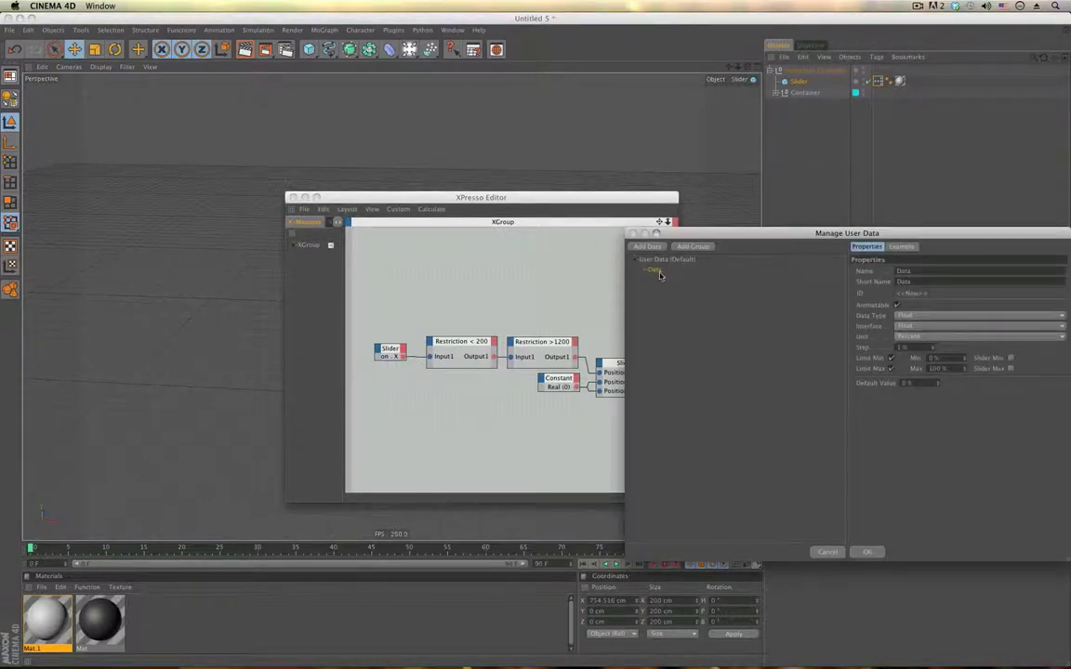
left_click(867, 553)
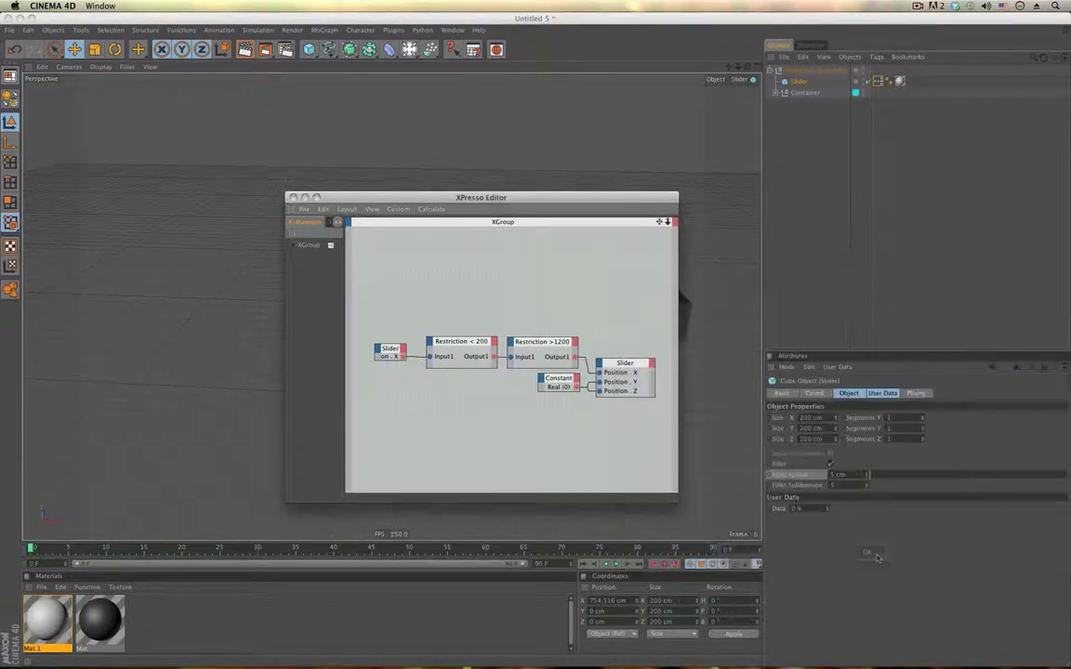
- Add the user data entry Data as an output port on the first Slider node
left_click(797, 83)
left_click(403, 349)
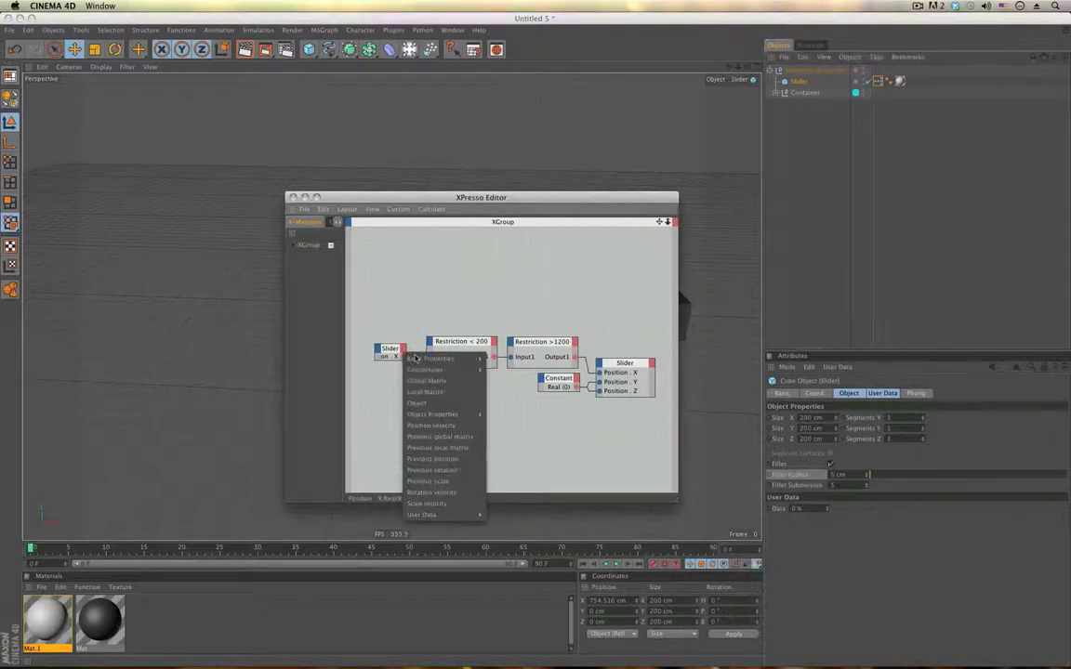
mouse_move(422, 359)
mouse_move(448, 373)
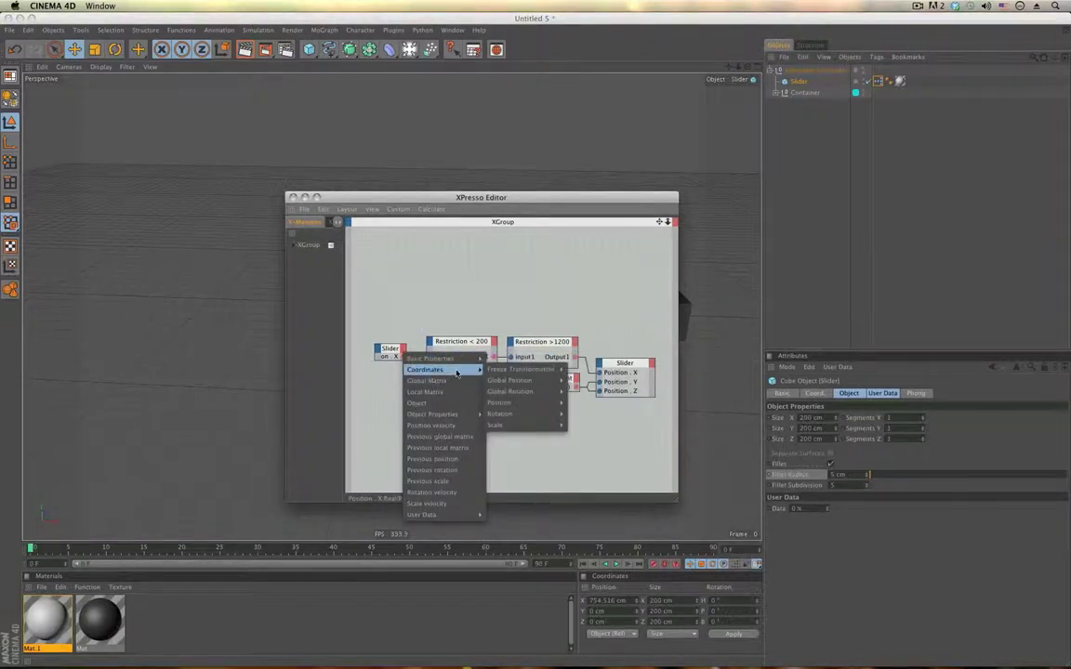
left_click(500, 514)
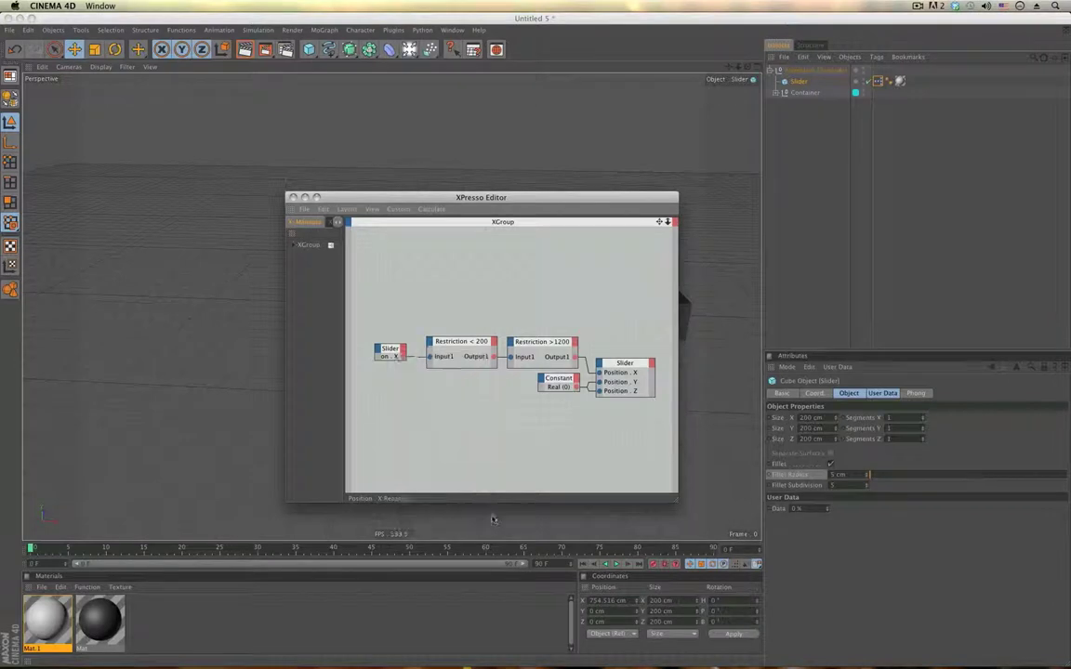
left_click(396, 376)
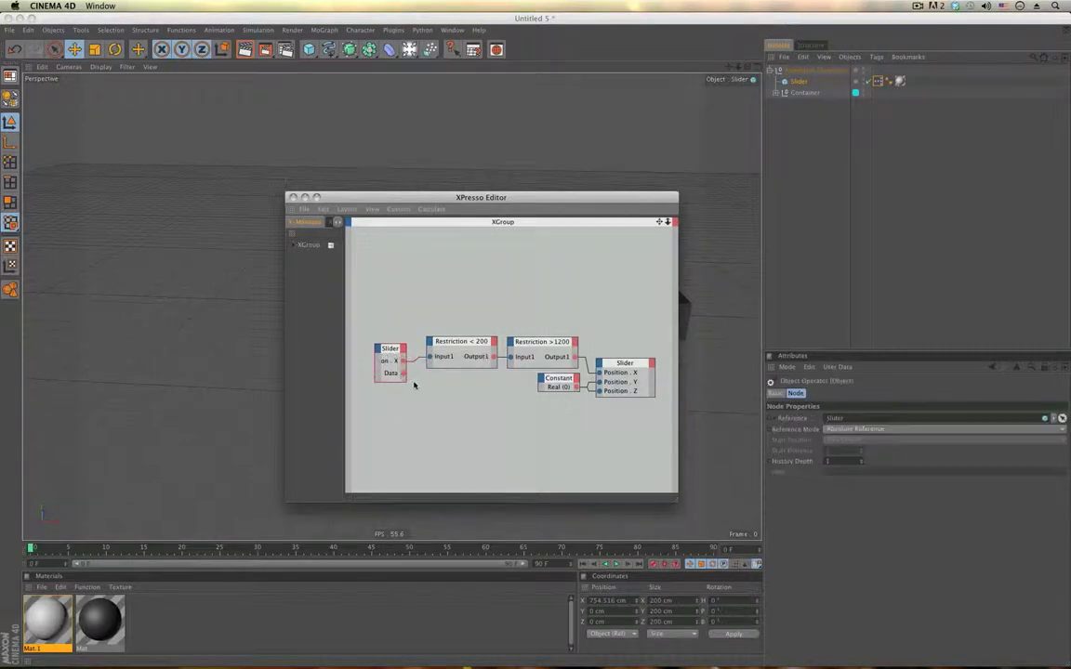
- Remove the Data user data entry from the Slider object
left_click(798, 82)
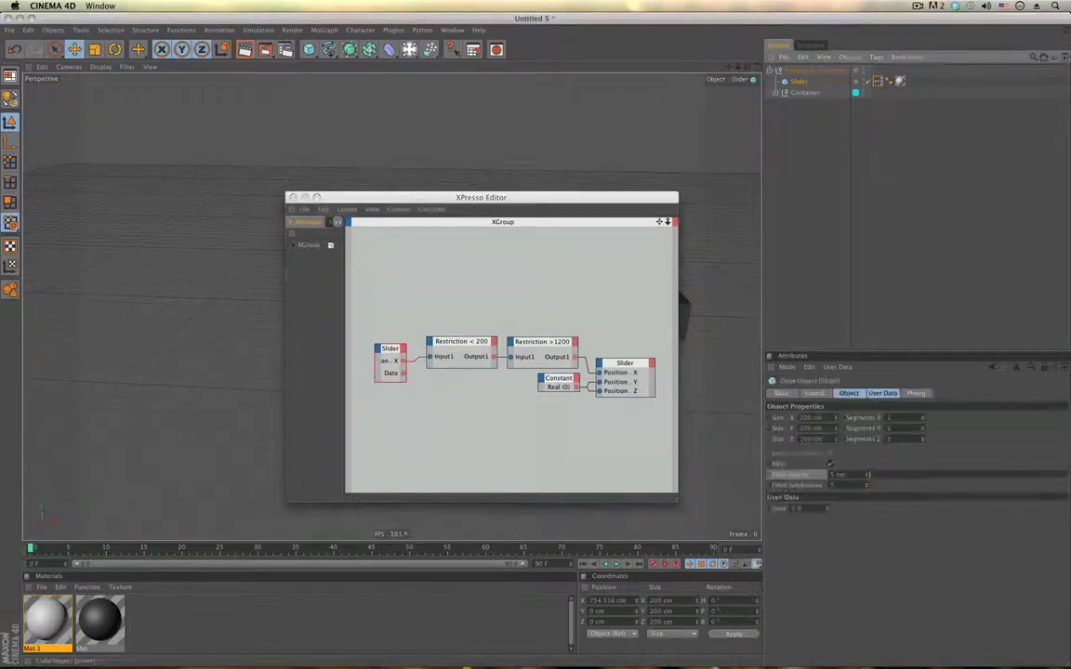
right_click(779, 509)
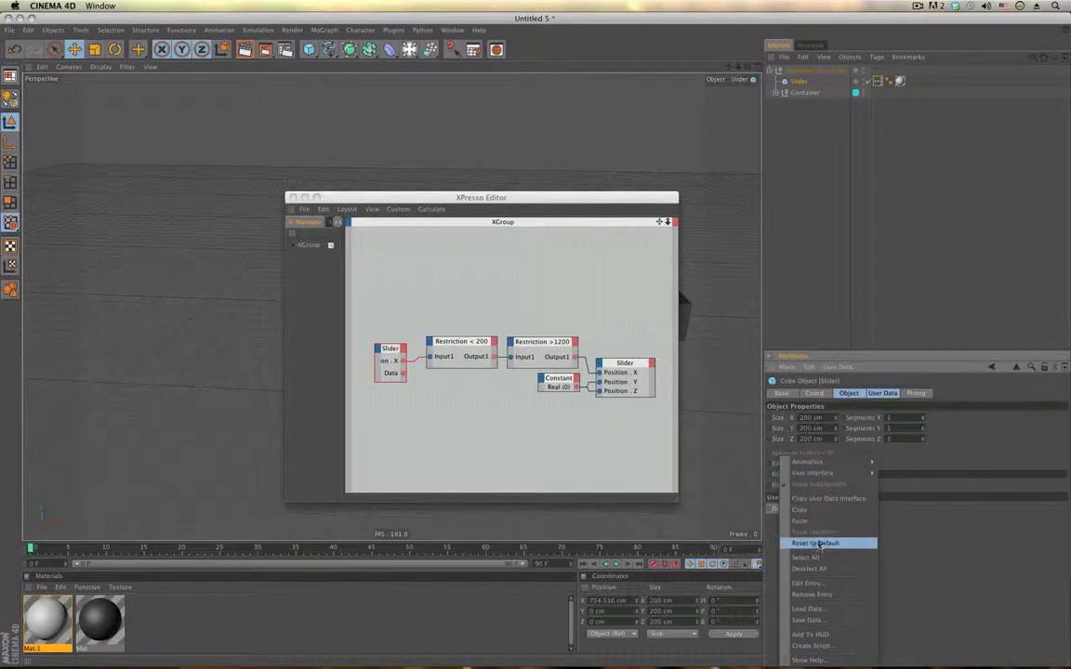
left_click(811, 593)
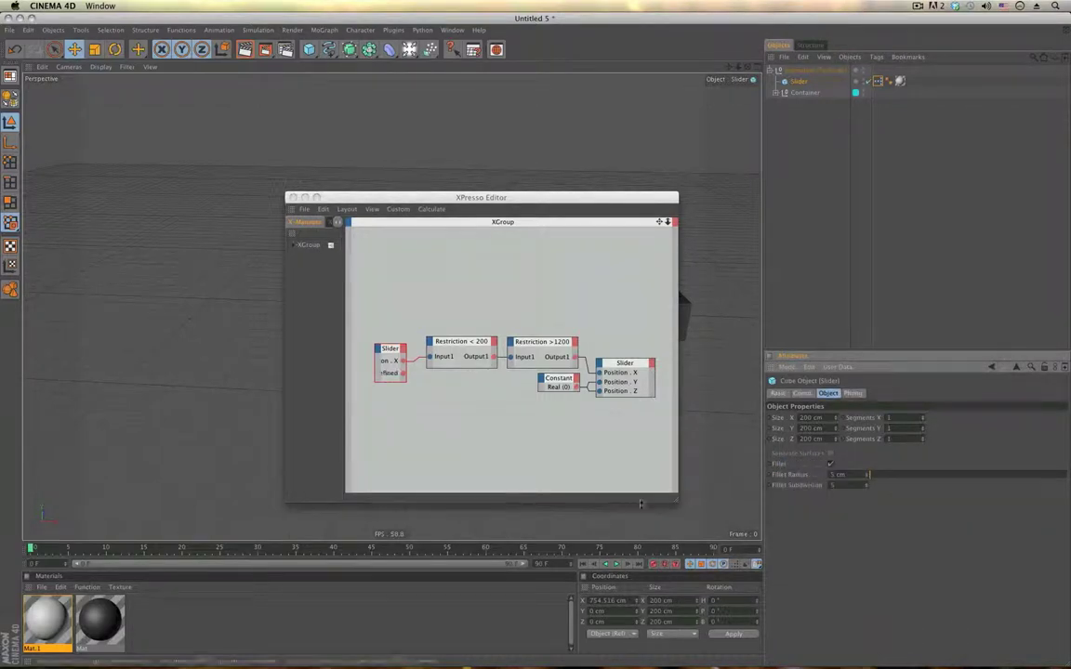
- Try to clear the leftover undefined port by removing the unused ports of the first Slider node
left_click(394, 394)
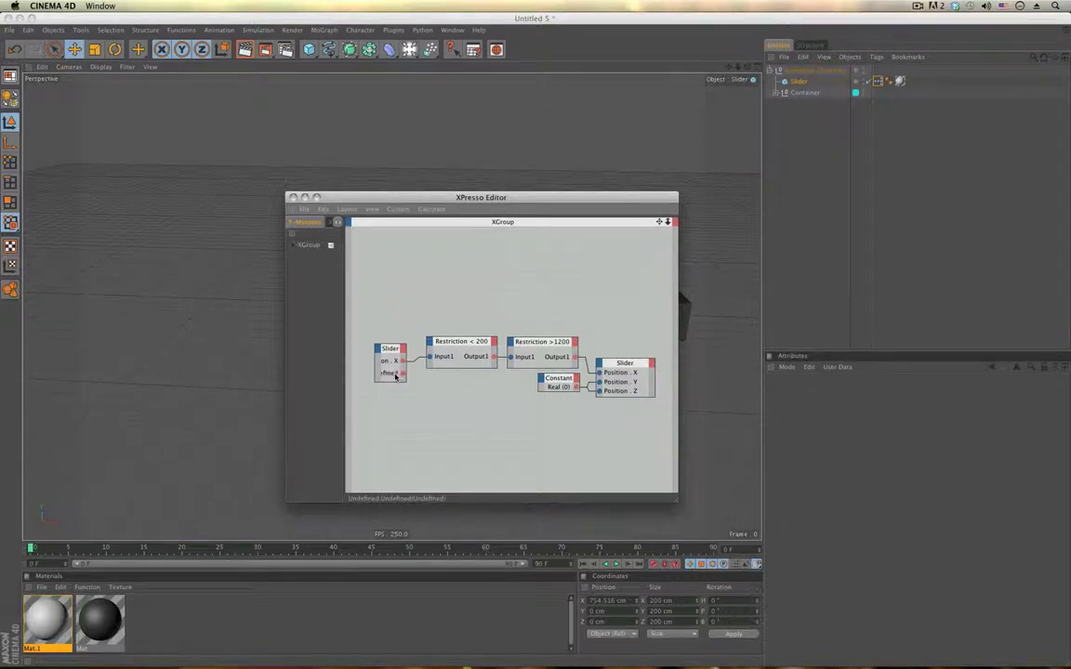
right_click(401, 375)
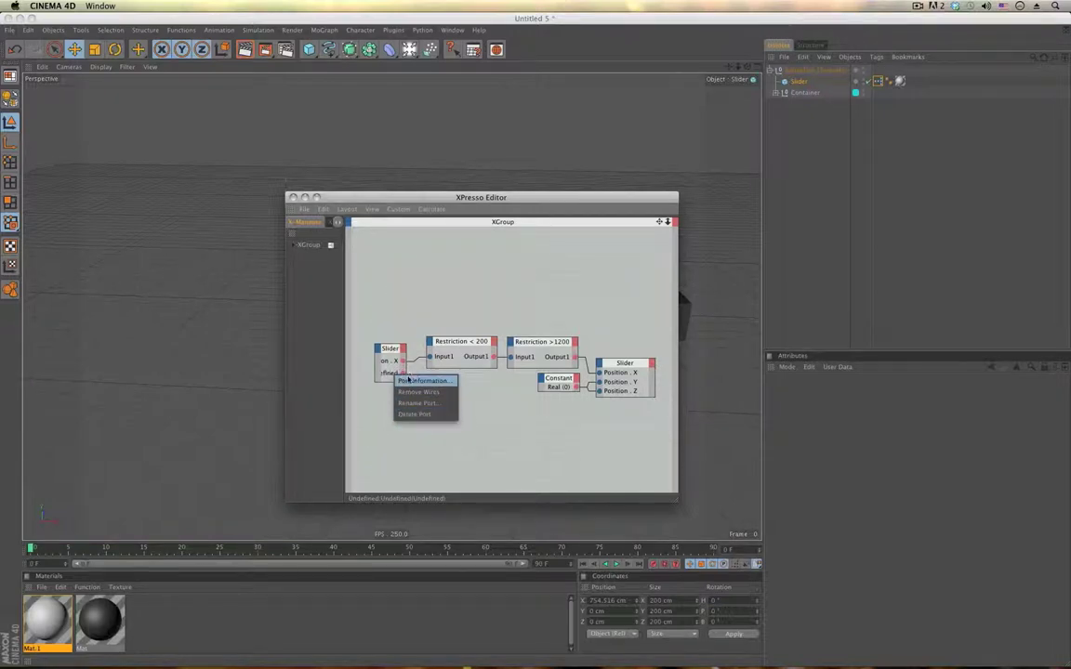
left_click(467, 480)
left_click_drag(392, 351, 392, 343)
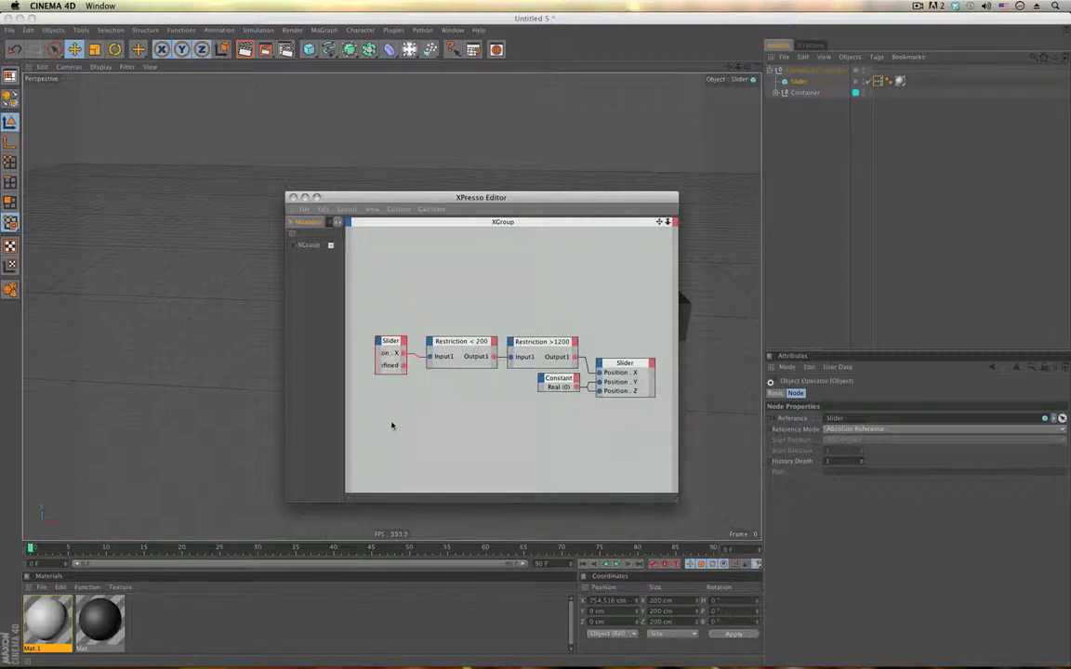
right_click(392, 365)
left_click(375, 412)
right_click(389, 371)
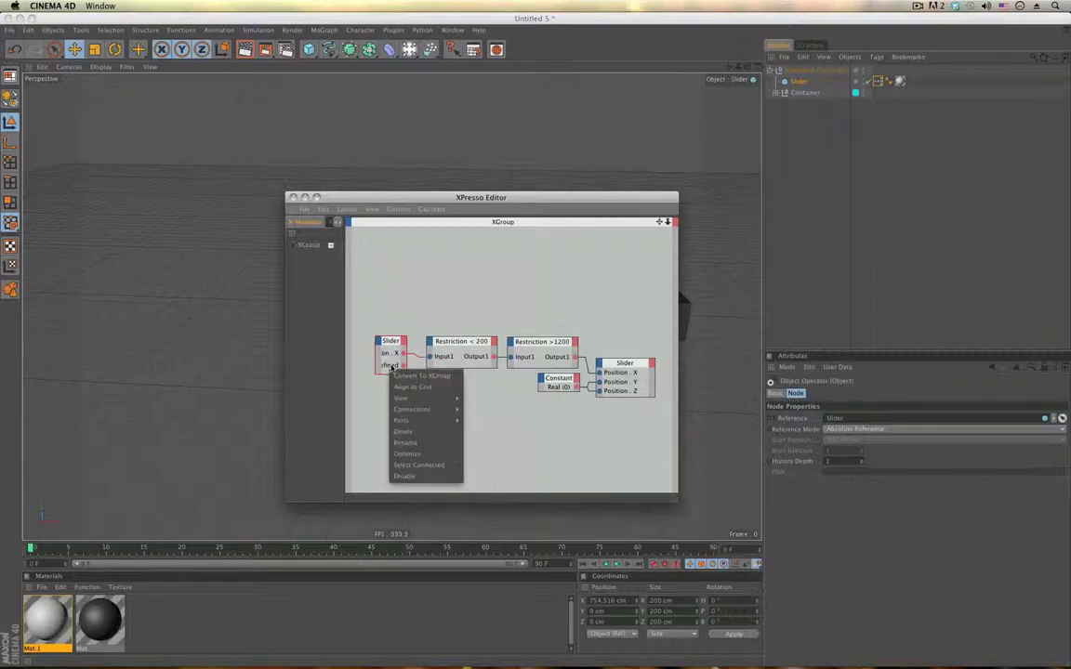
left_click(373, 421)
right_click(389, 367)
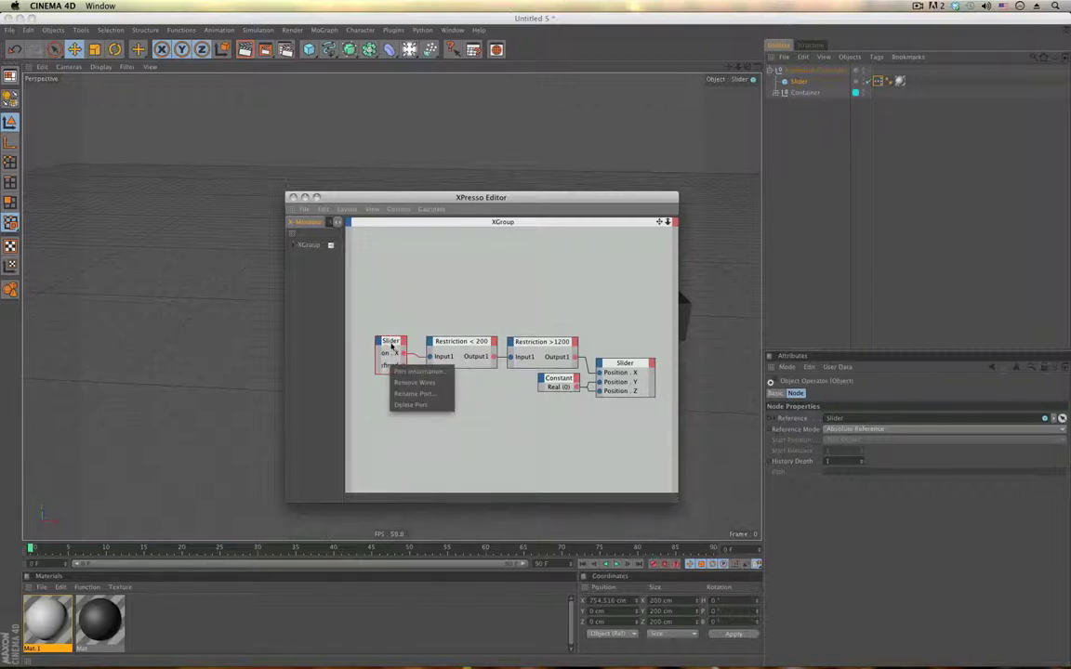
left_click(391, 346)
right_click(391, 344)
mouse_move(440, 392)
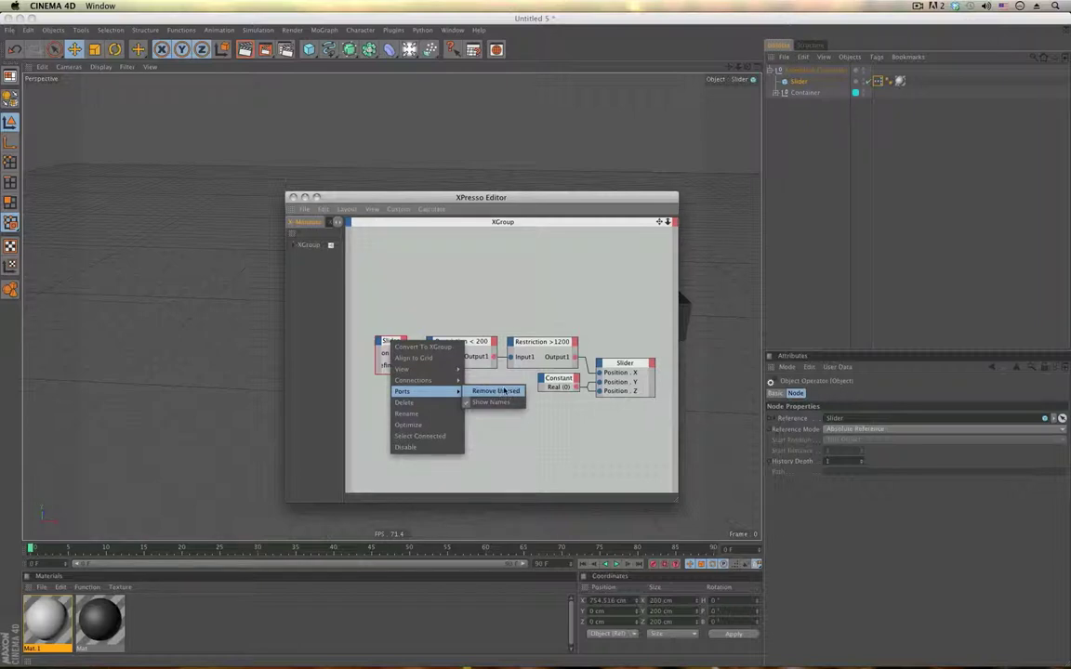
left_click(503, 392)
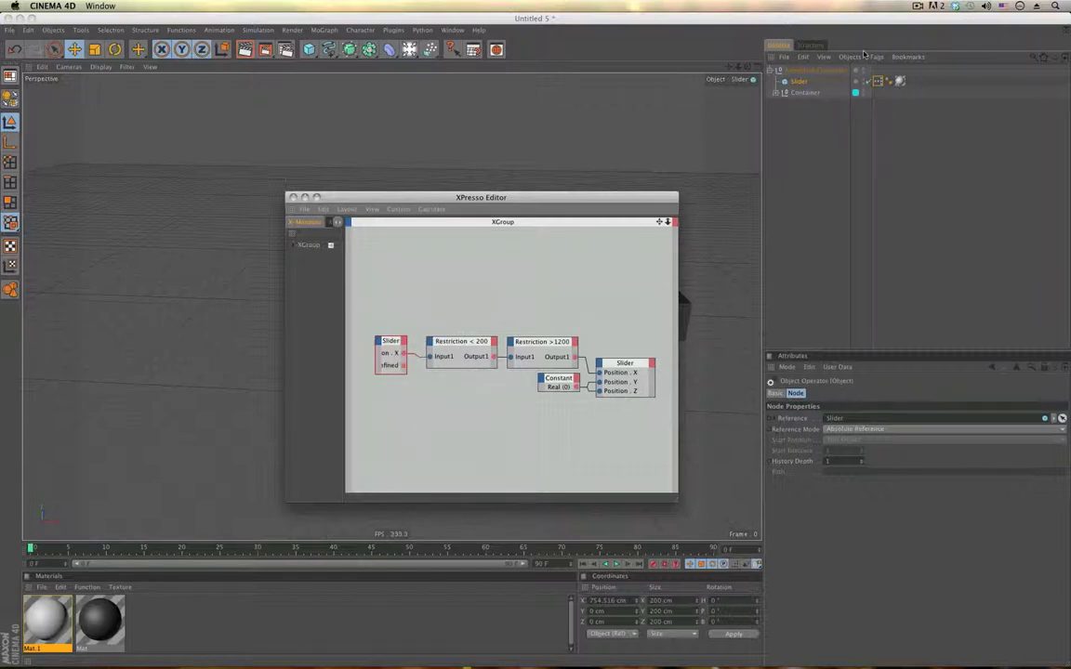
- Delete the undefined output port from the first Slider node
left_click(519, 328)
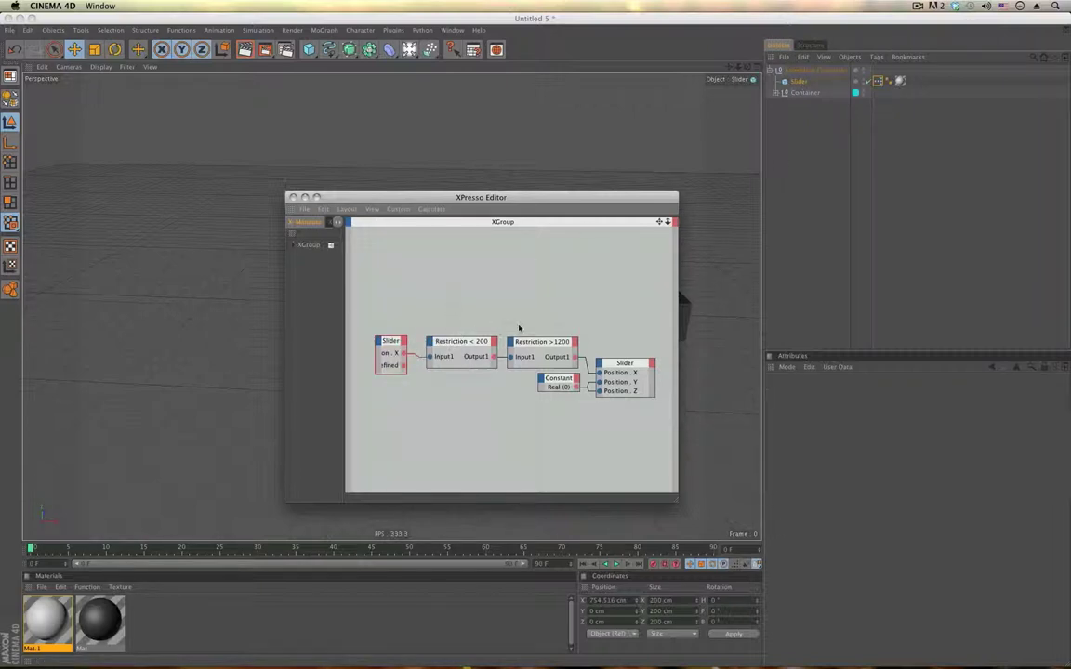
right_click(391, 364)
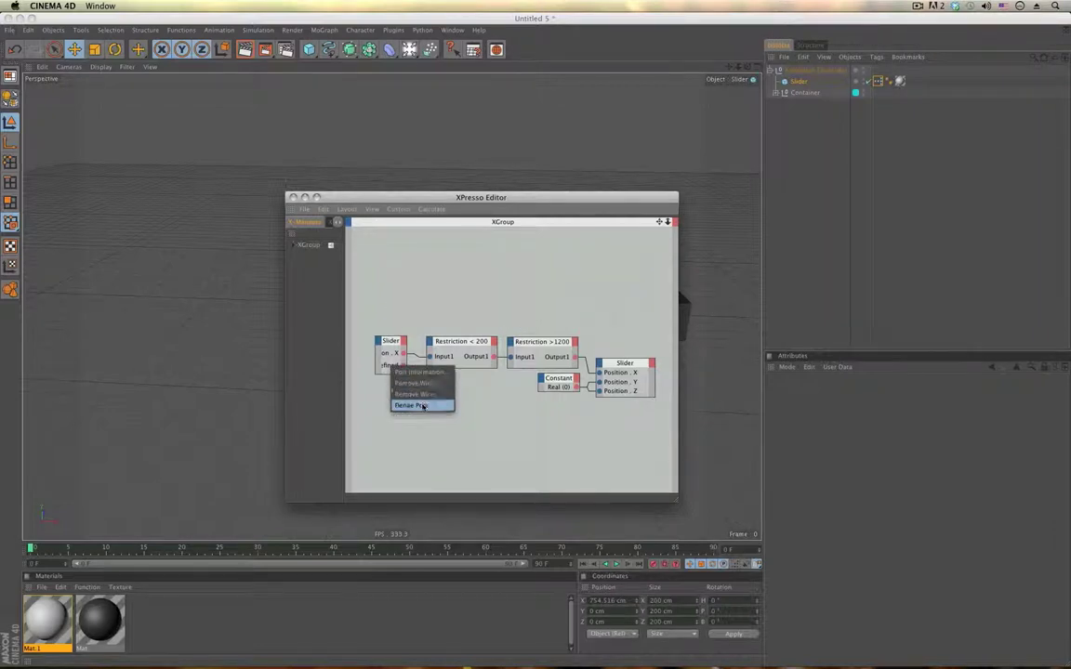
left_click(420, 406)
- Close the XPresso editor and move the Slider along X to its lower limit at 200 cm
left_click(293, 197)
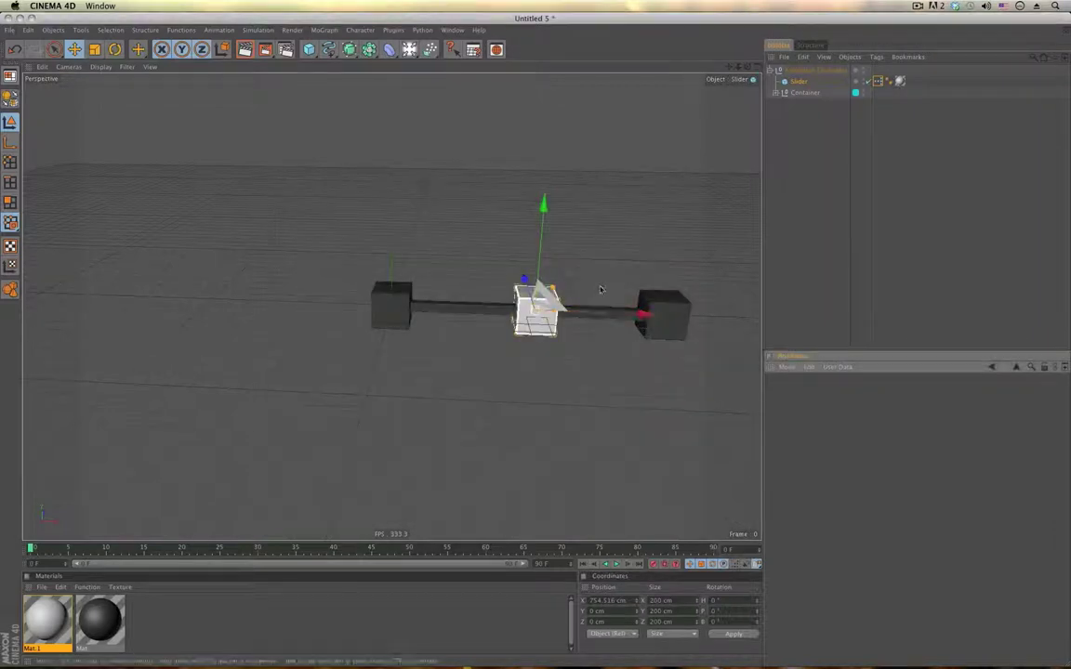
mouse_move(387, 444)
left_mouse_down()
mouse_move(375, 445)
mouse_move(409, 445)
mouse_move(365, 444)
left_mouse_up()
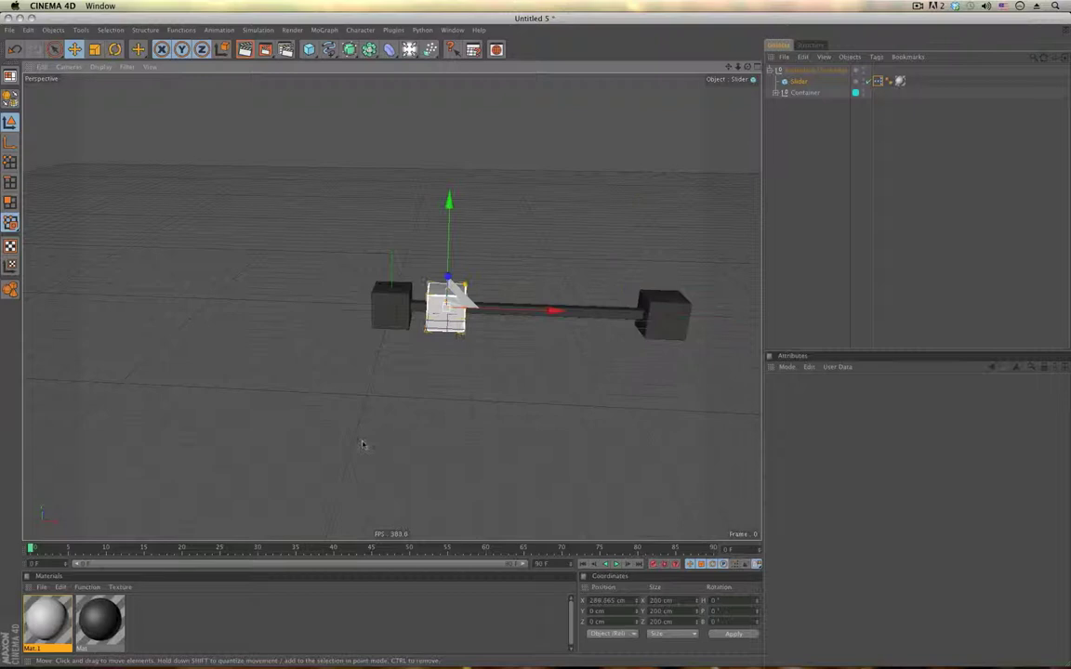
mouse_move(456, 295)
left_mouse_down()
mouse_move(576, 296)
mouse_move(441, 294)
left_mouse_up()
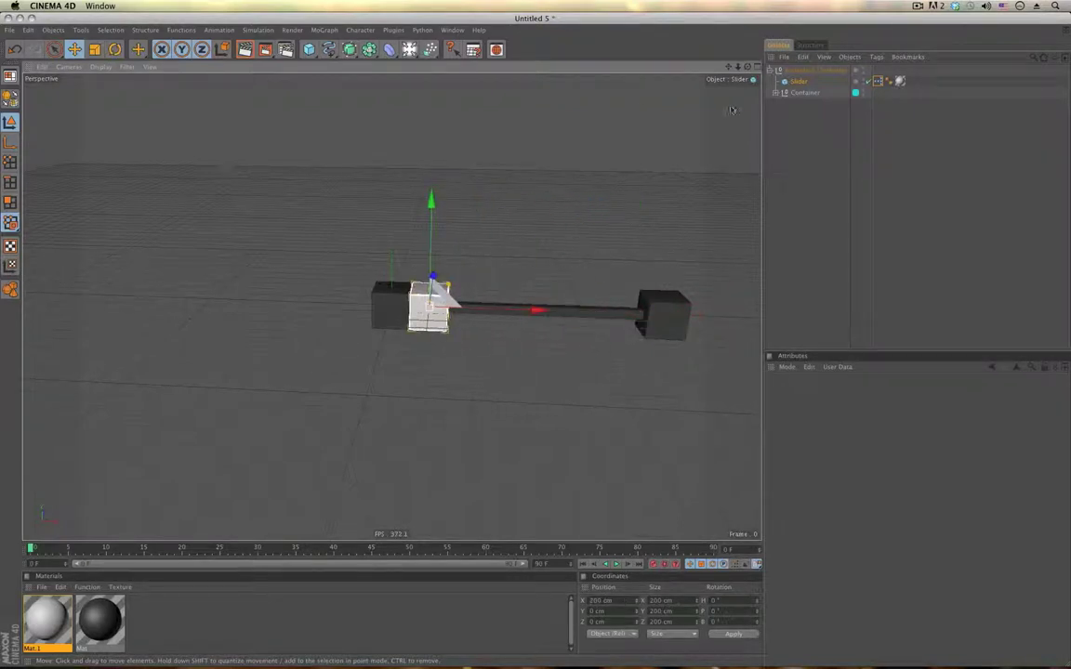
- Add an XPresso tag to the Animation Controller null
right_click(819, 72)
mouse_move(893, 74)
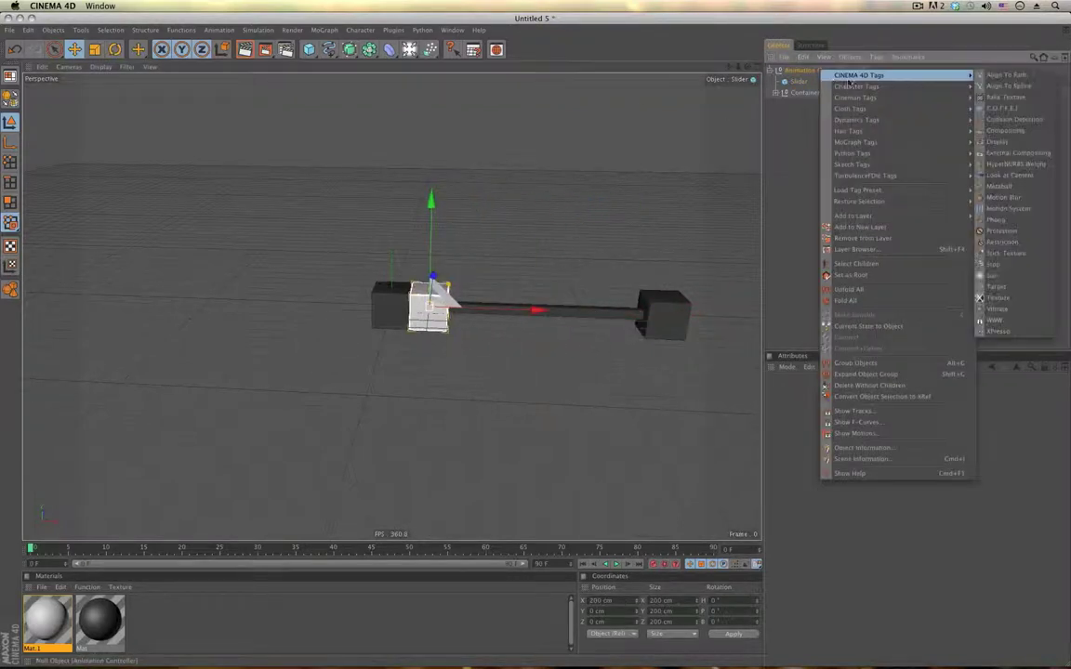
left_click(999, 332)
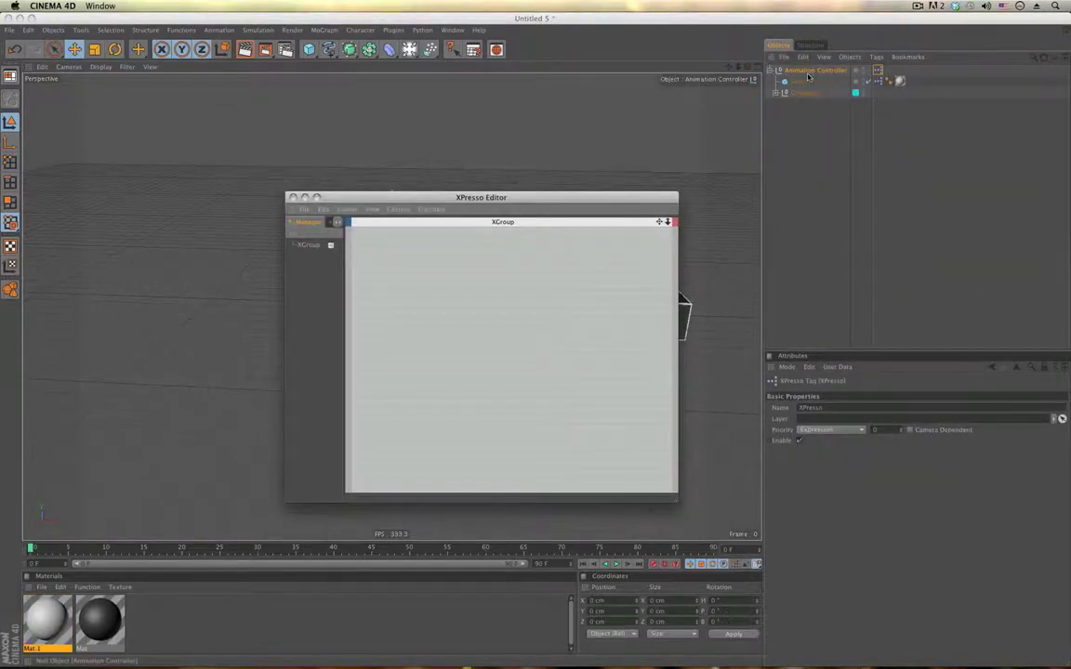
- Bring the Slider object into the new XPresso group as a node with a Position . X output port
left_click_drag(805, 82, 454, 304)
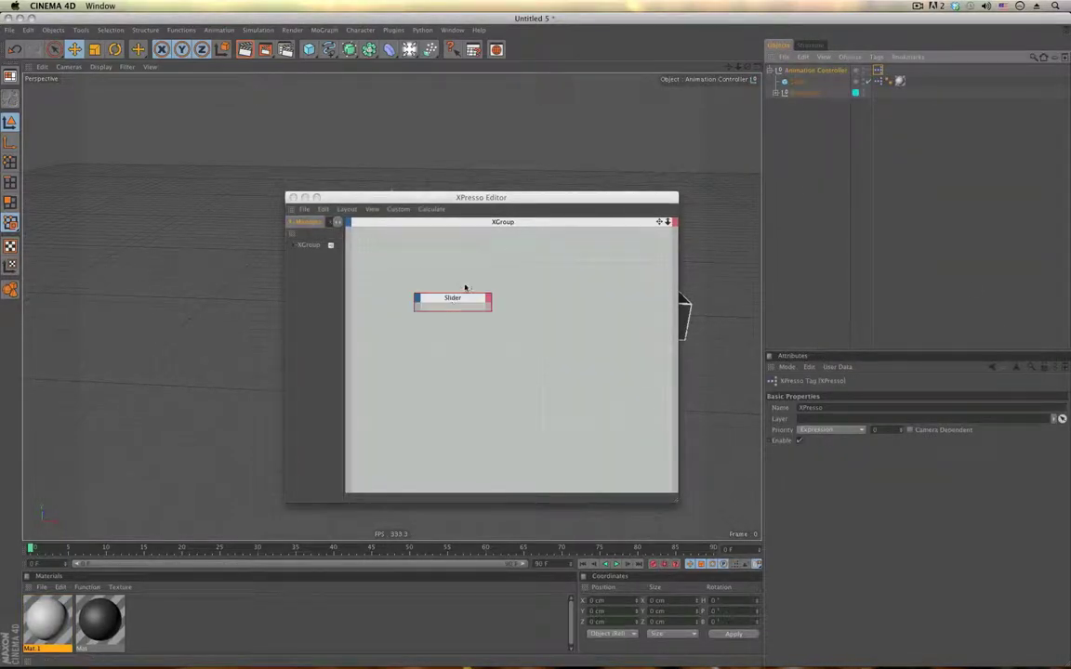
left_click(488, 302)
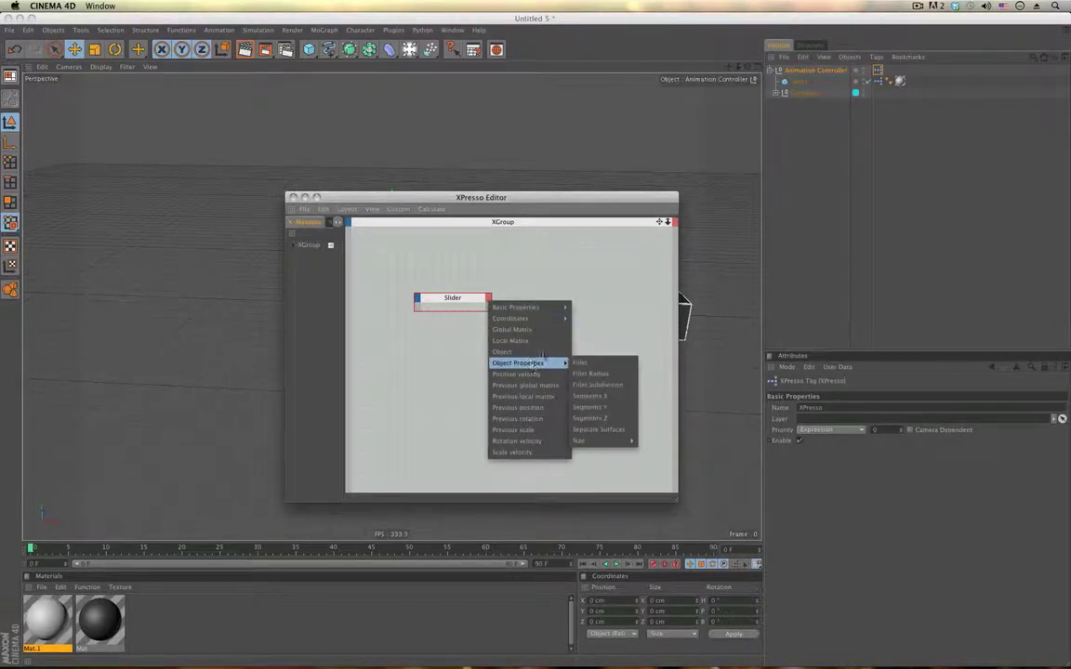
mouse_move(530, 318)
mouse_move(593, 352)
left_click(670, 361)
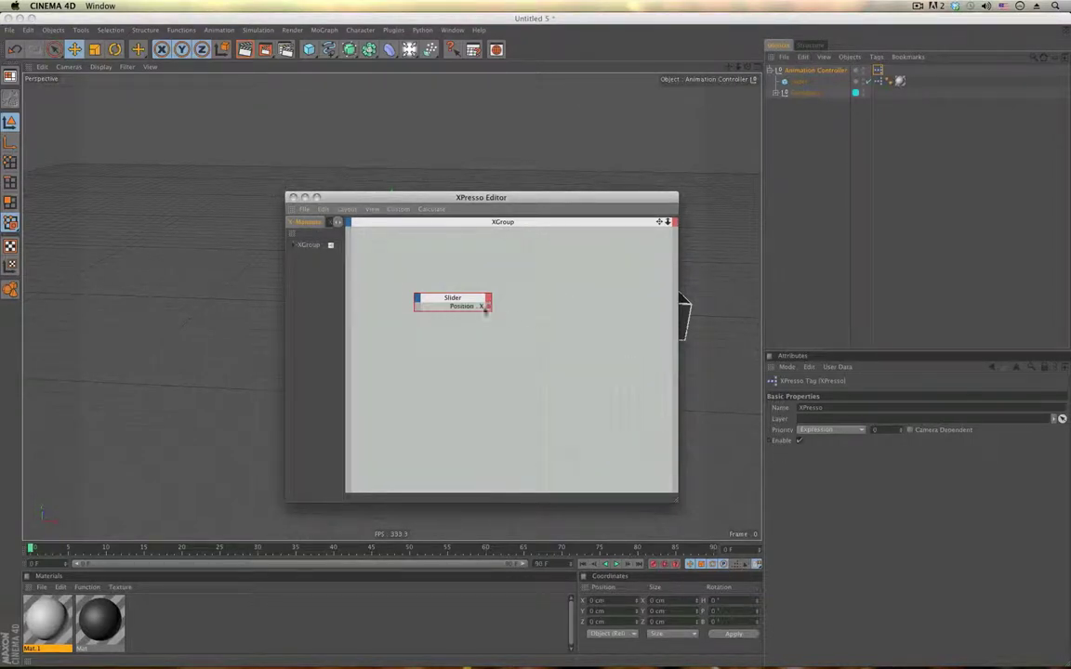
left_click_drag(456, 298, 420, 298)
- Add a Range Mapper node beside the Slider node and connect the Slider's Position . X to its Input
right_click(503, 323)
mouse_move(595, 326)
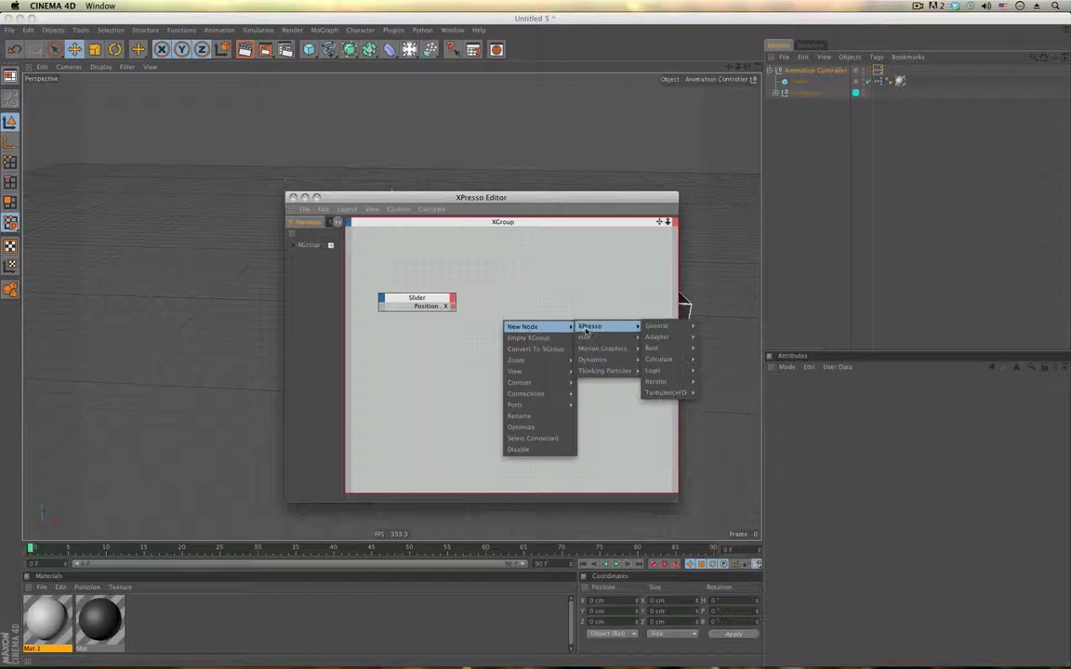
mouse_move(670, 327)
mouse_move(671, 360)
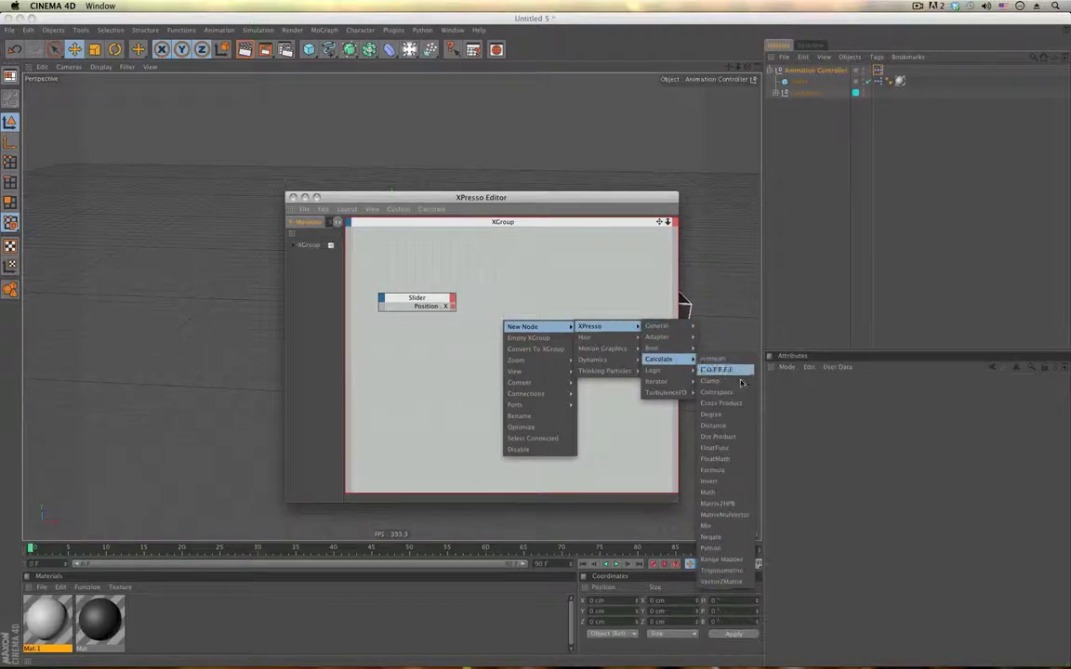
left_click(735, 559)
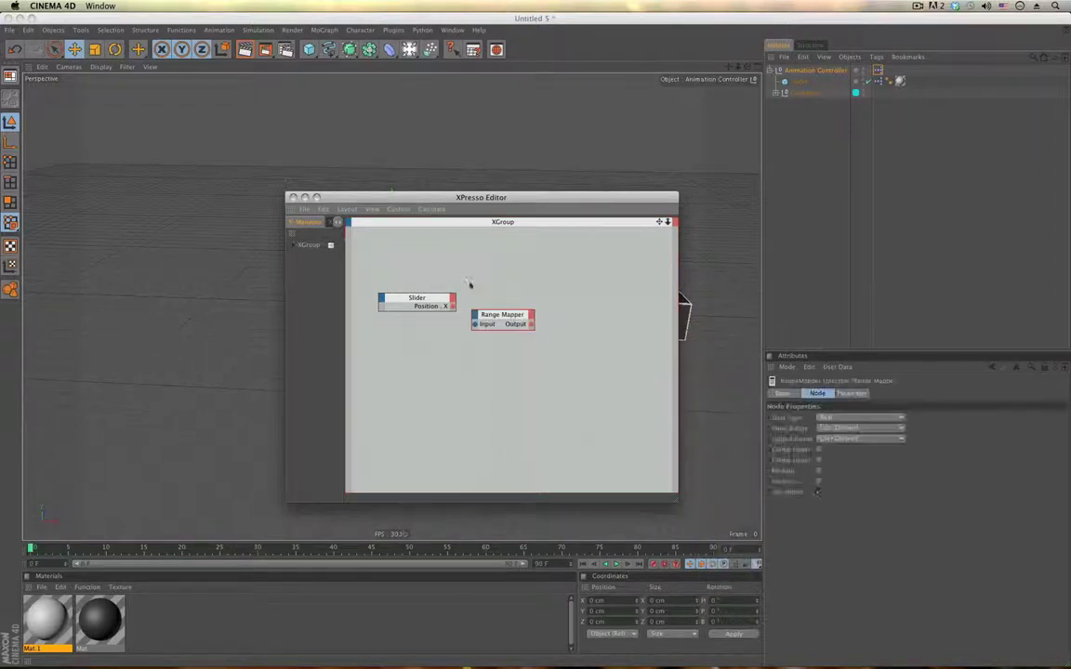
left_click_drag(507, 312, 481, 307)
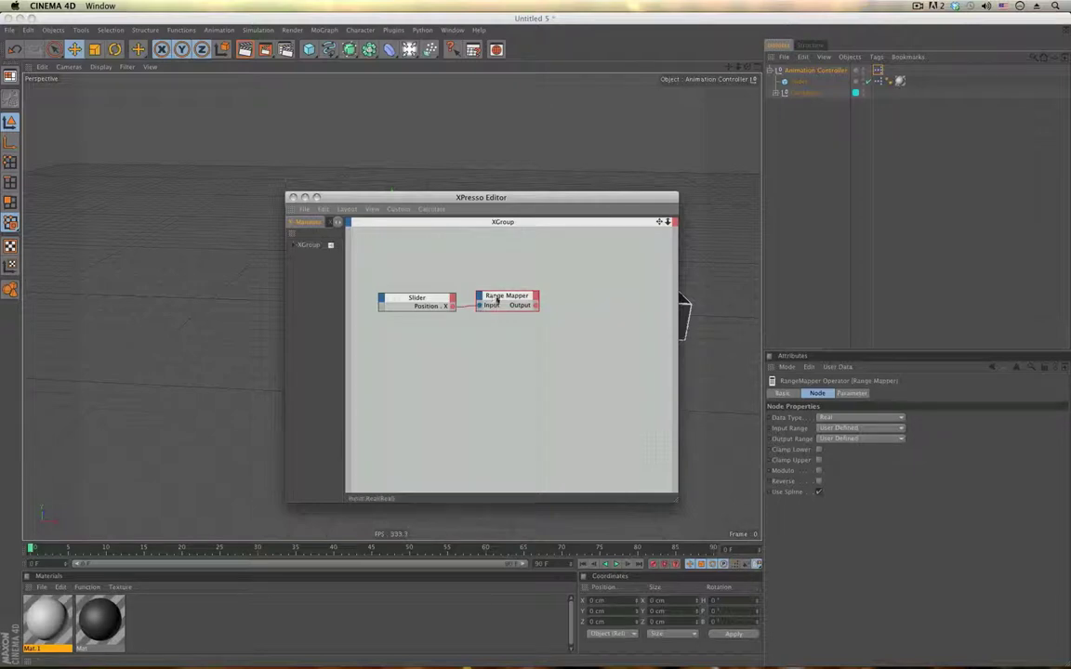
- Set the Range Mapper's input range with an Input Upper of 1200, and shift its node slightly down
left_click(852, 393)
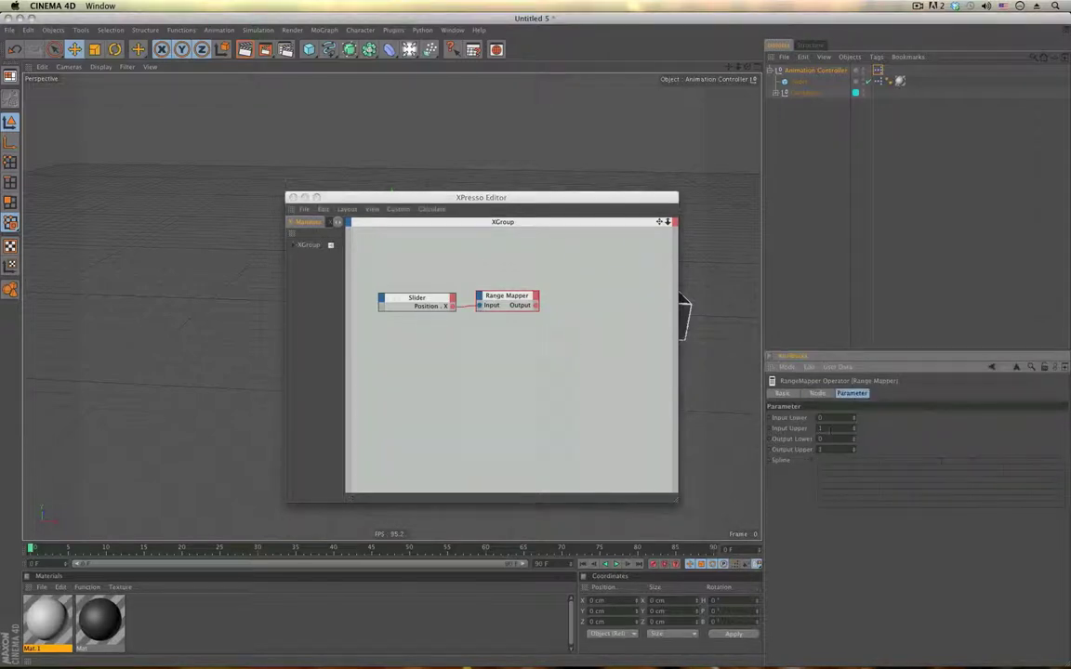
double_click(819, 427)
type("1000")
left_click_drag(831, 419, 806, 430)
key("Tab")
type("152")
type("1200")
double_click(824, 417)
left_click_drag(507, 297, 507, 307)
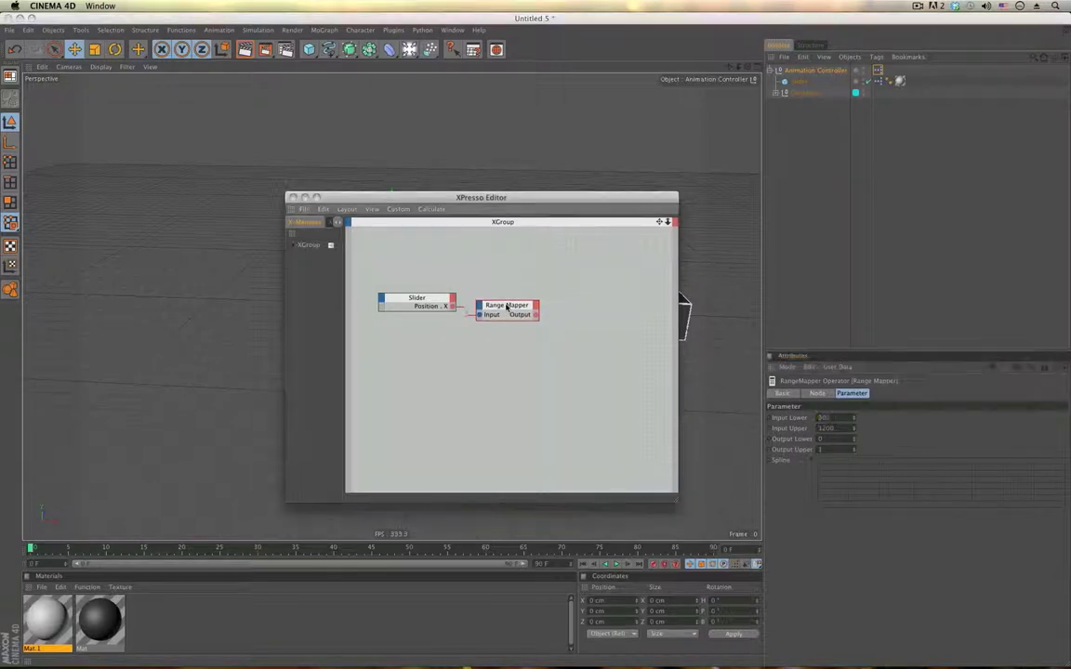
- Add a cube primitive to the scene and rename it Test Cube
right_click(589, 330)
left_click(816, 119)
left_click_drag(285, 51, 347, 59)
double_click(790, 71)
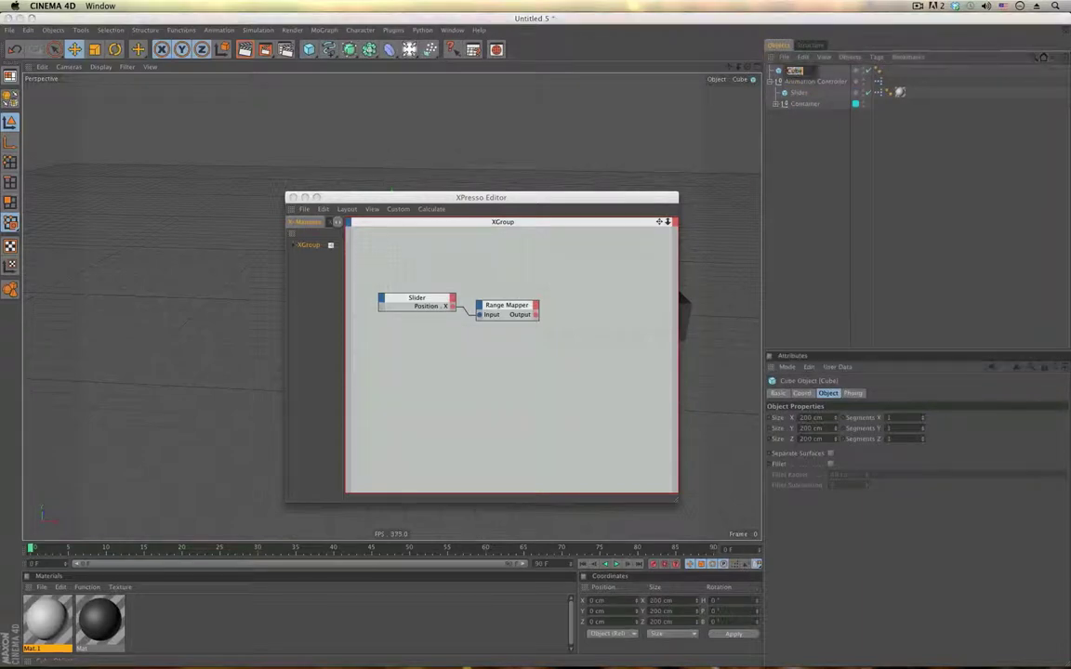
type("Test")
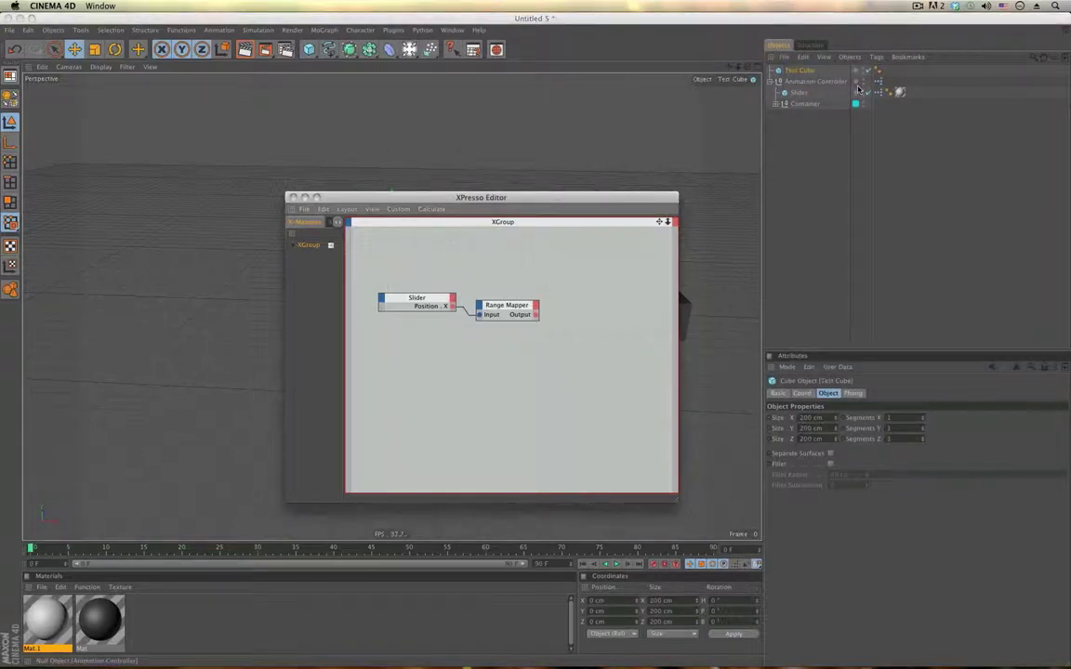
- Add Test Cube as a node with a Global Position . Y input and connect the Range Mapper's Output to it
left_click_drag(802, 71, 592, 246)
left_click(595, 252)
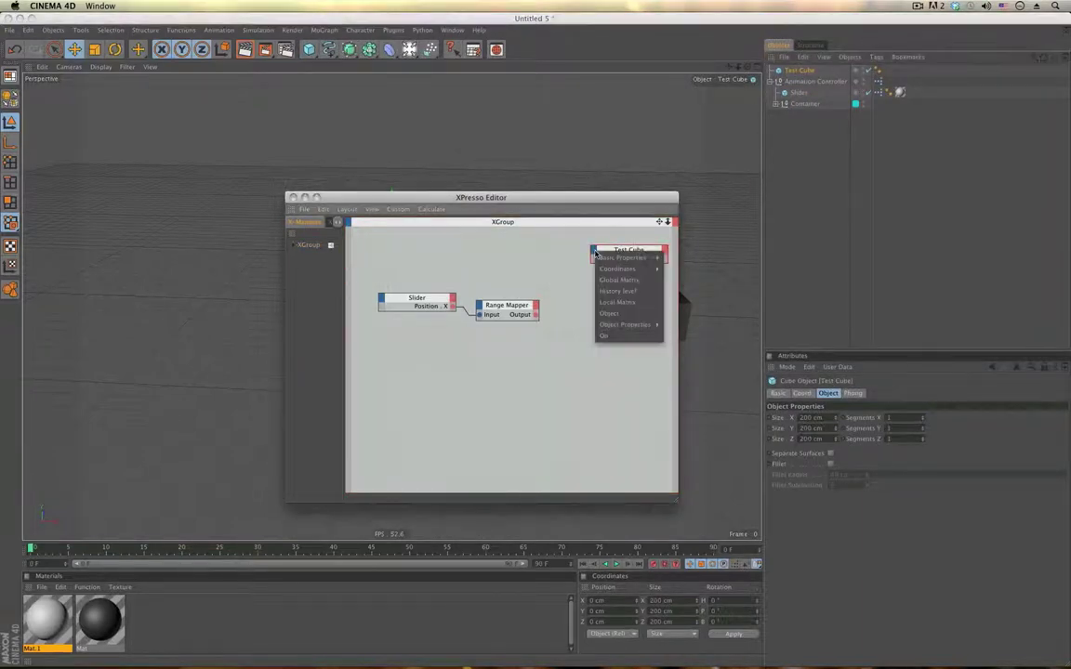
mouse_move(622, 269)
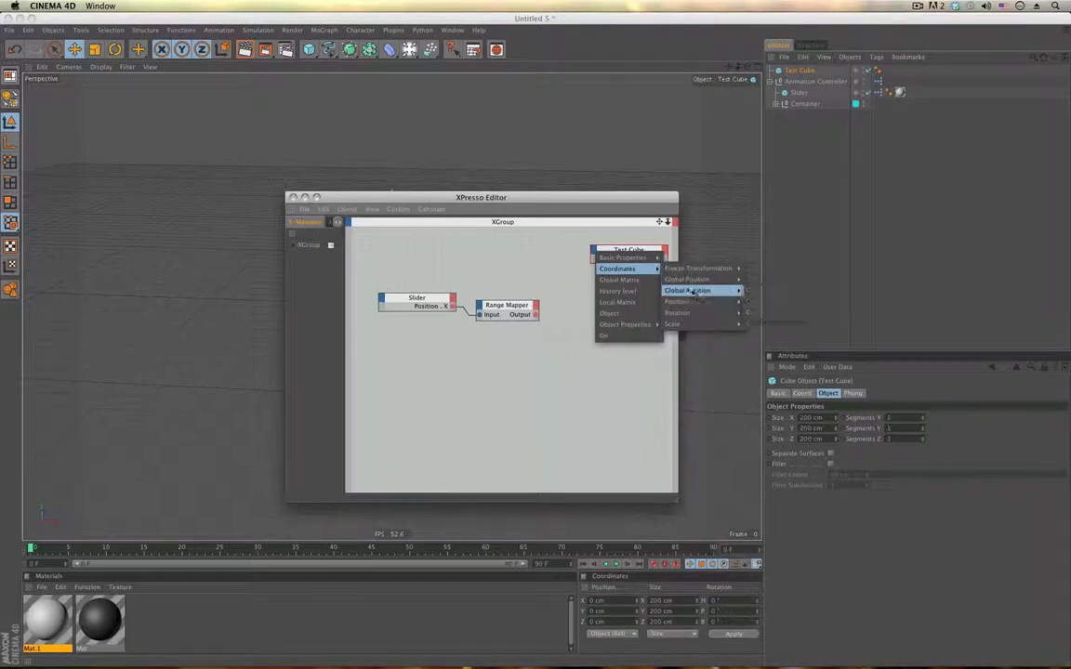
mouse_move(695, 280)
left_click(770, 302)
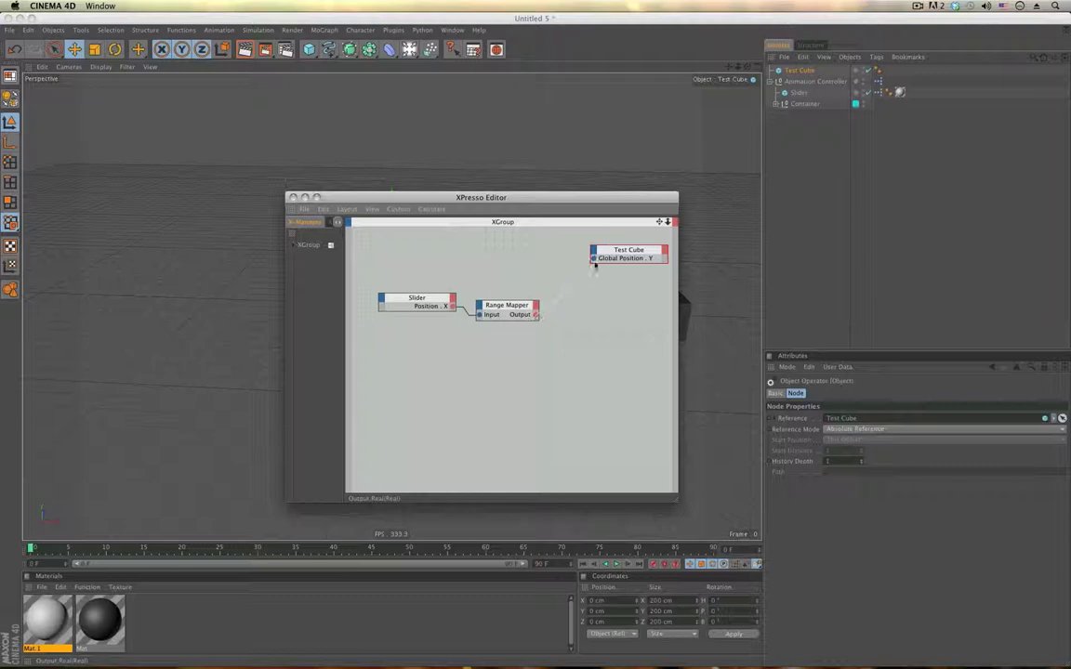
left_click_drag(595, 260, 535, 314)
- Add a new user data entry to the Animation Controller null
right_click(810, 82)
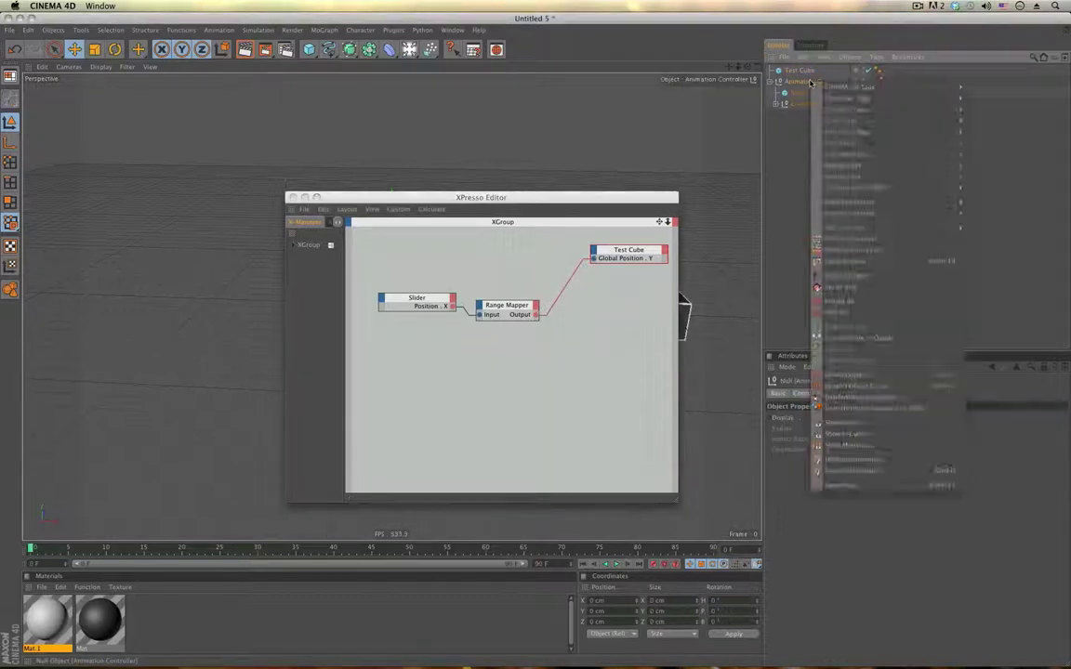
left_click(808, 46)
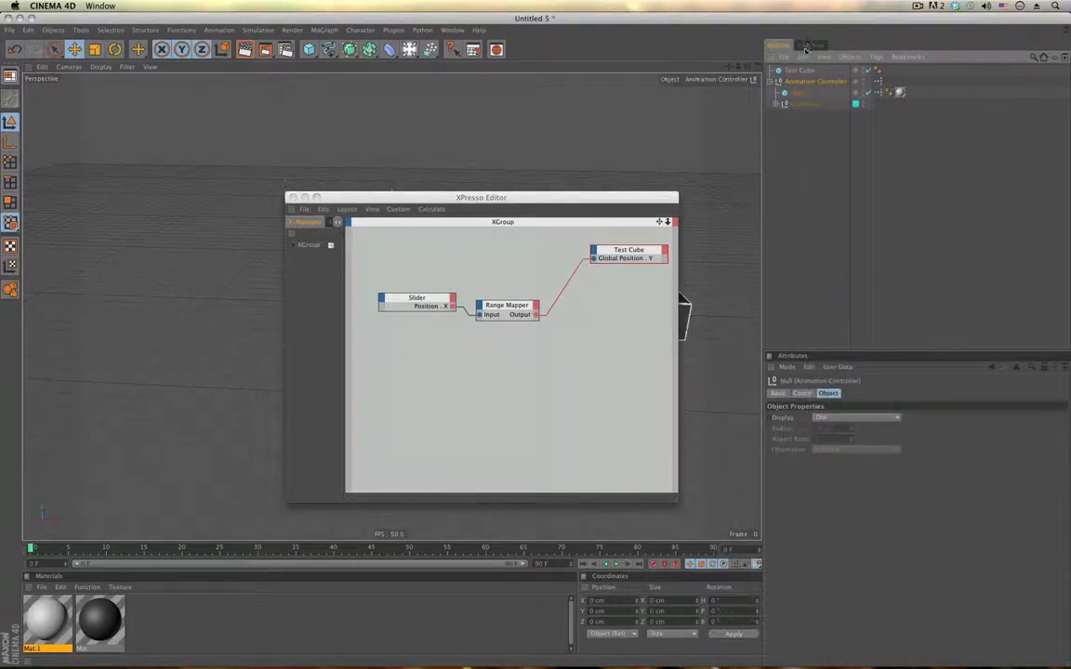
left_click(836, 367)
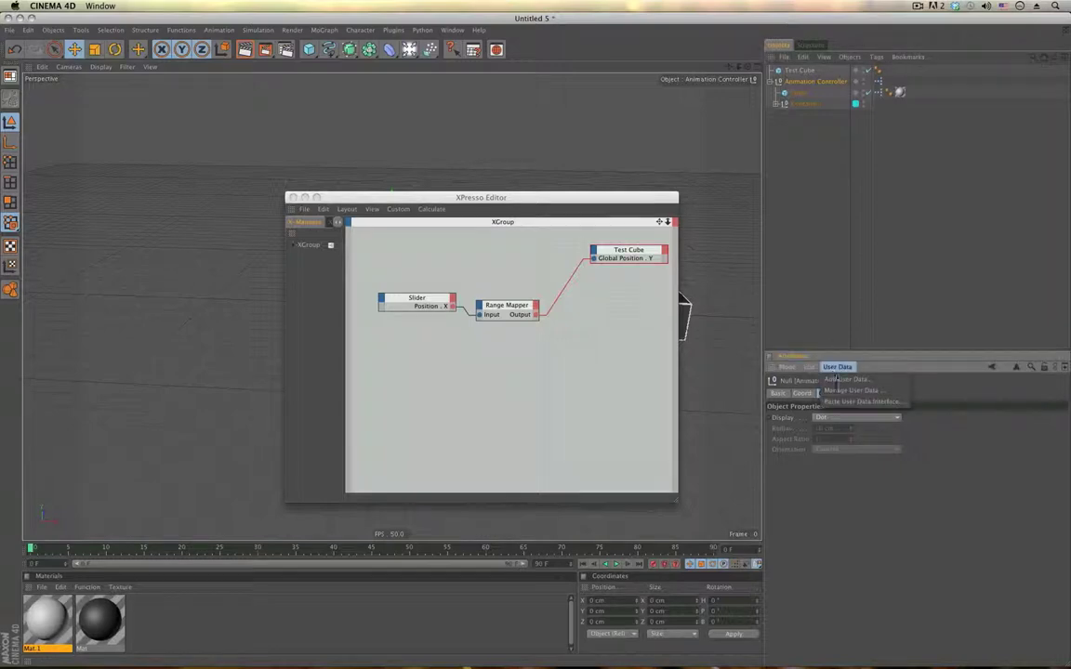
left_click(849, 387)
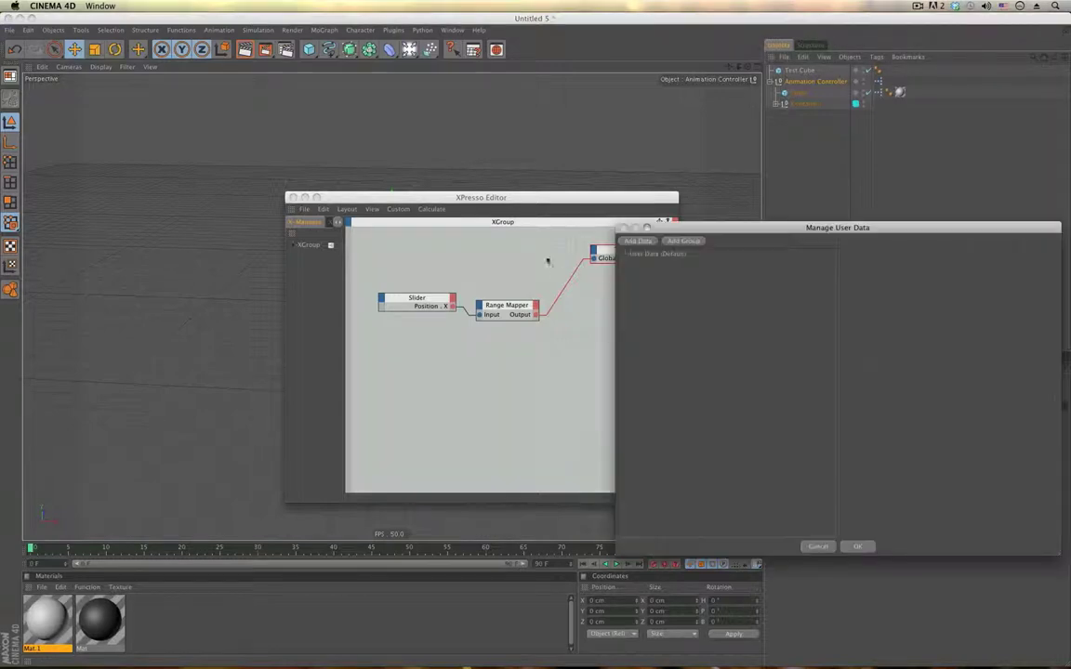
left_click(650, 242)
- Configure the Data entry as Float with a Float Slider interface, Meter units and a maximum of 1000 cm, and accept it
left_click(920, 311)
left_click(916, 311)
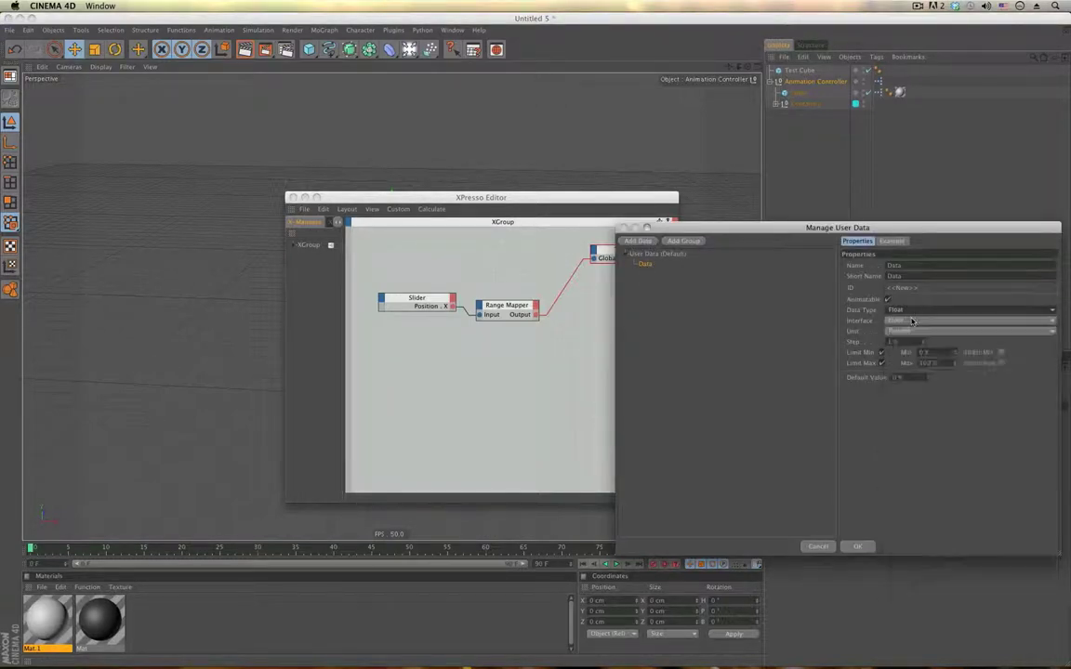
left_click(912, 321)
left_click(913, 310)
left_click(906, 321)
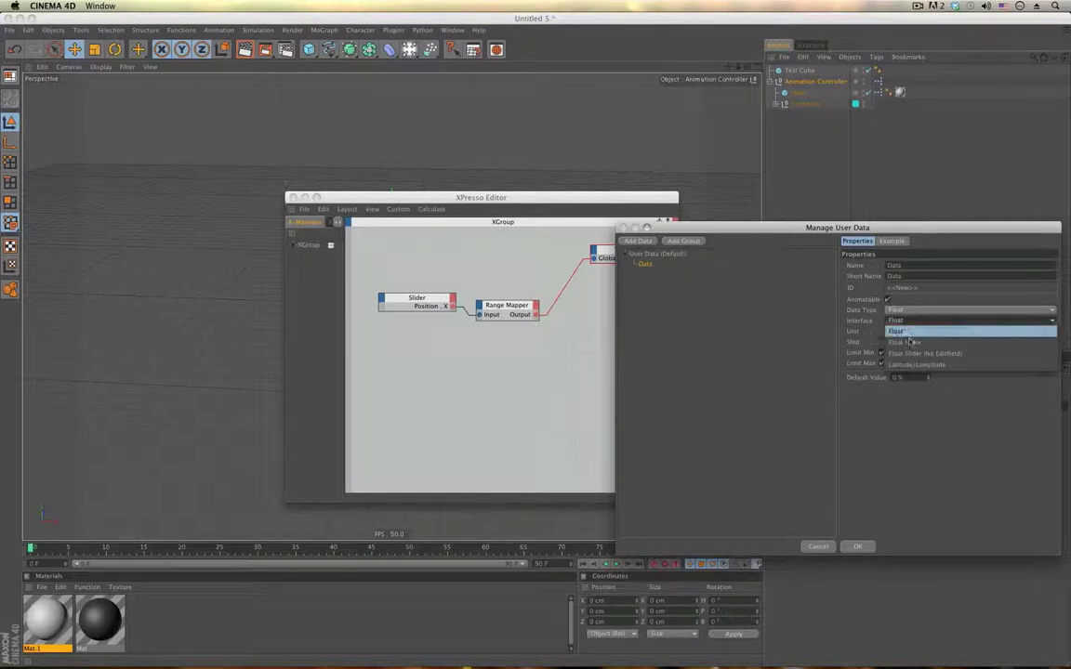
left_click(907, 332)
left_click(907, 331)
left_click(902, 375)
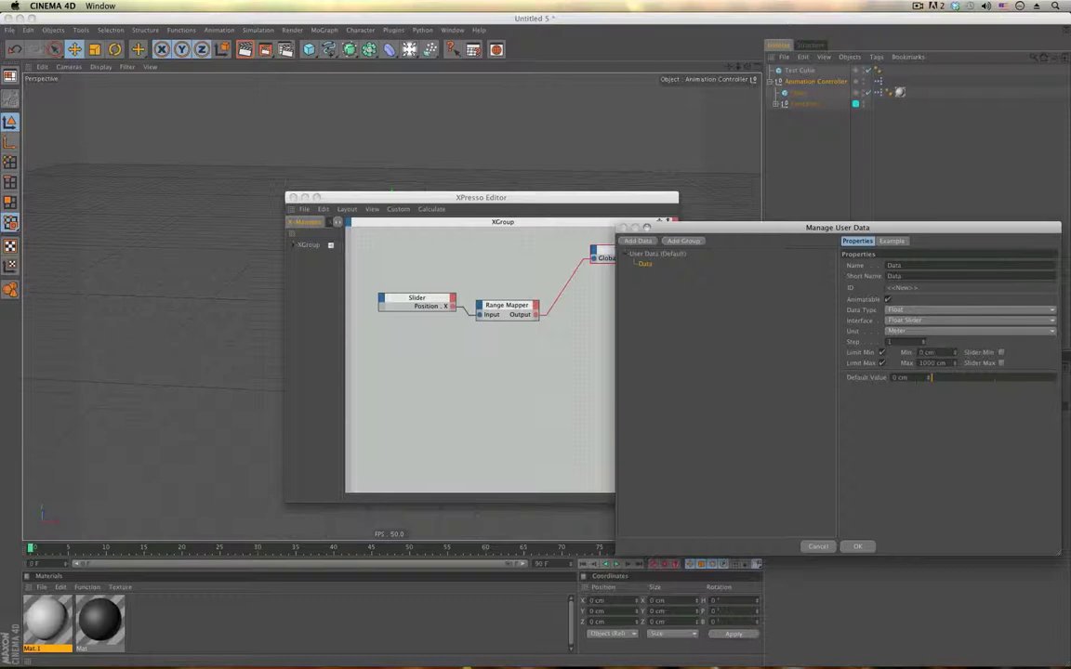
left_click(858, 546)
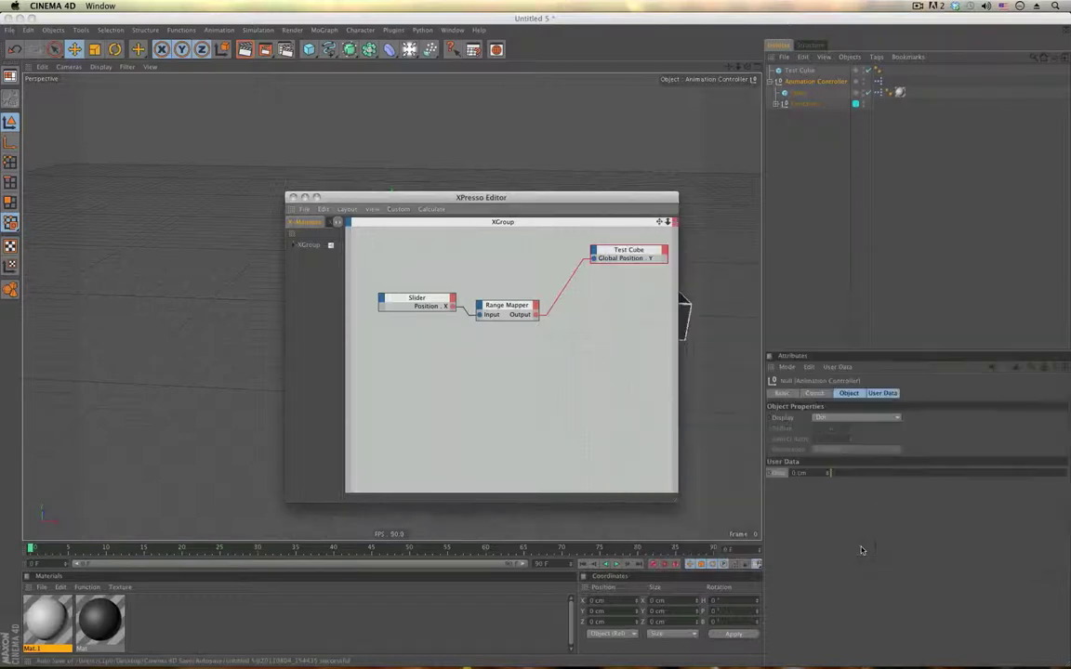
- Add the Animation Controller null as a node below the Slider node, with its Data user data as an output
left_click(453, 298)
left_click(509, 262)
left_click_drag(804, 82, 420, 359)
left_click(455, 354)
mouse_move(508, 517)
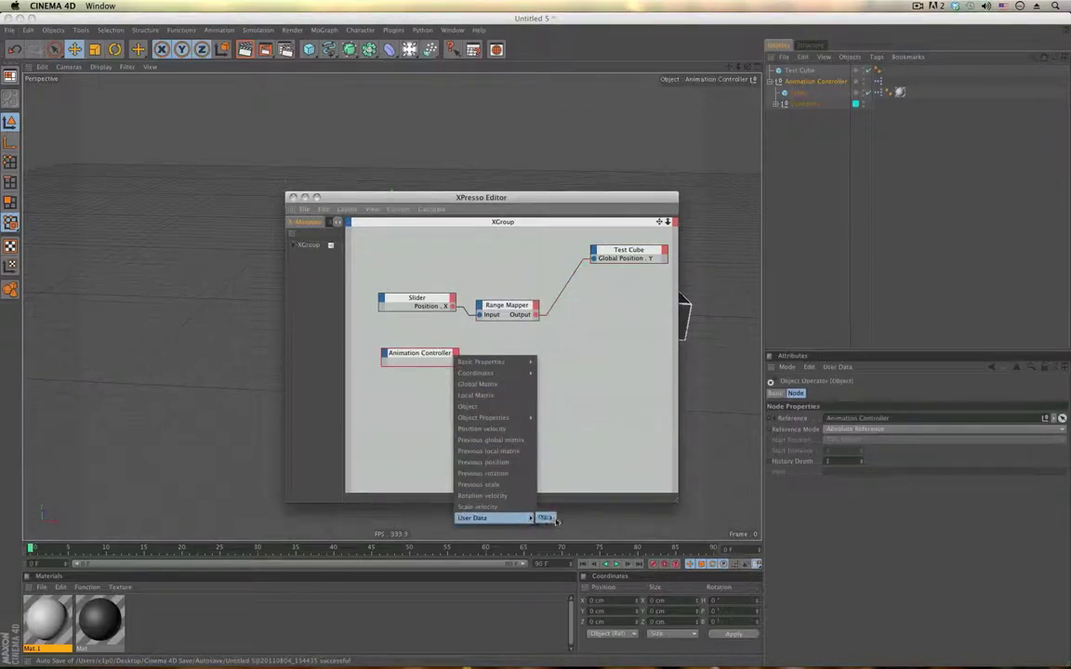
left_click(545, 518)
- Add an Output Upper input to the Range Mapper, connect the Animation Controller's Data output to it, and close the XPresso Editor
left_click(480, 314)
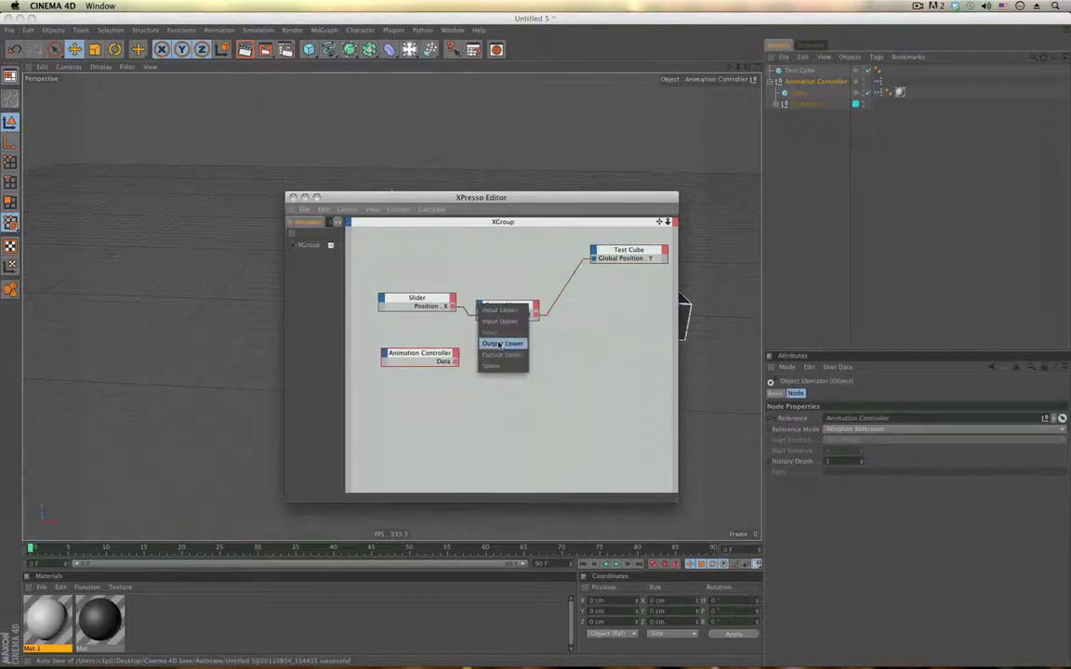
left_click(501, 354)
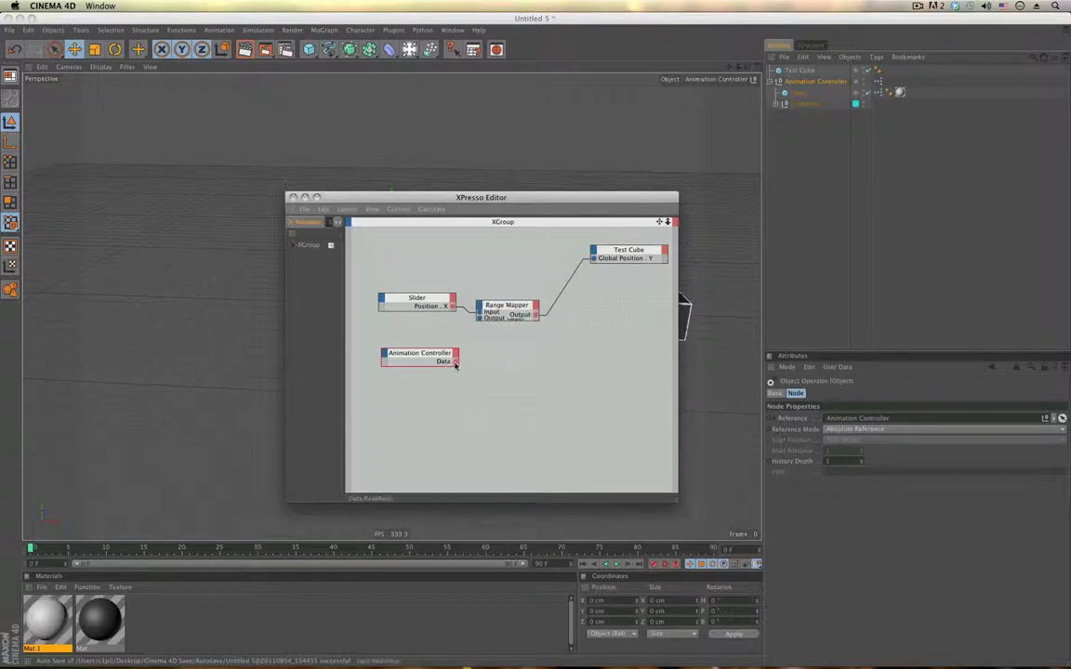
left_click(496, 306)
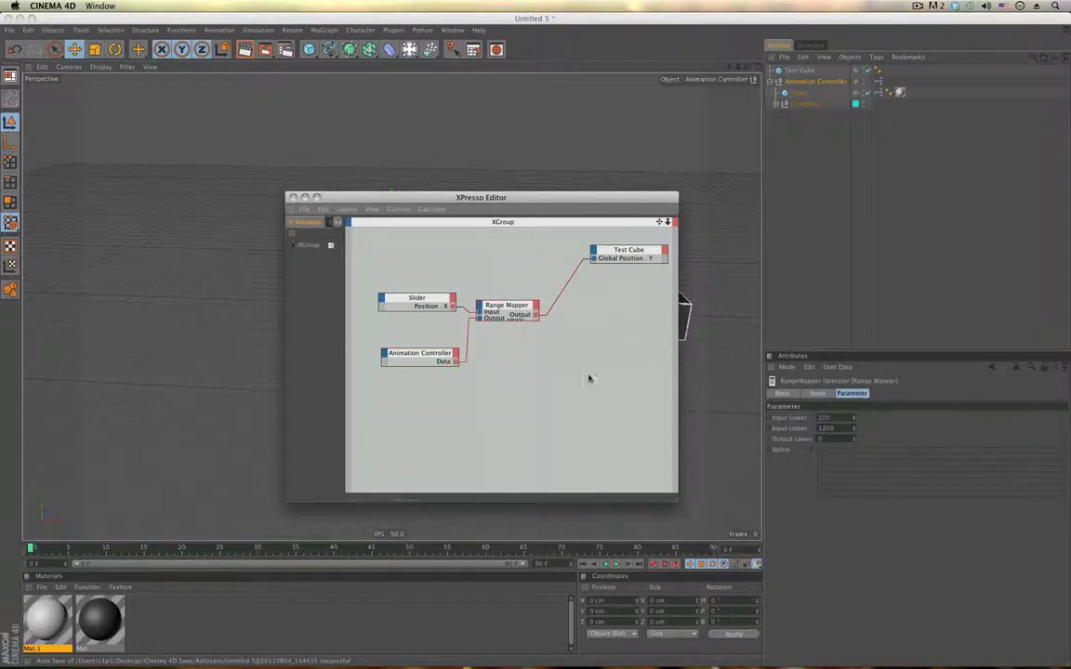
left_click(407, 359)
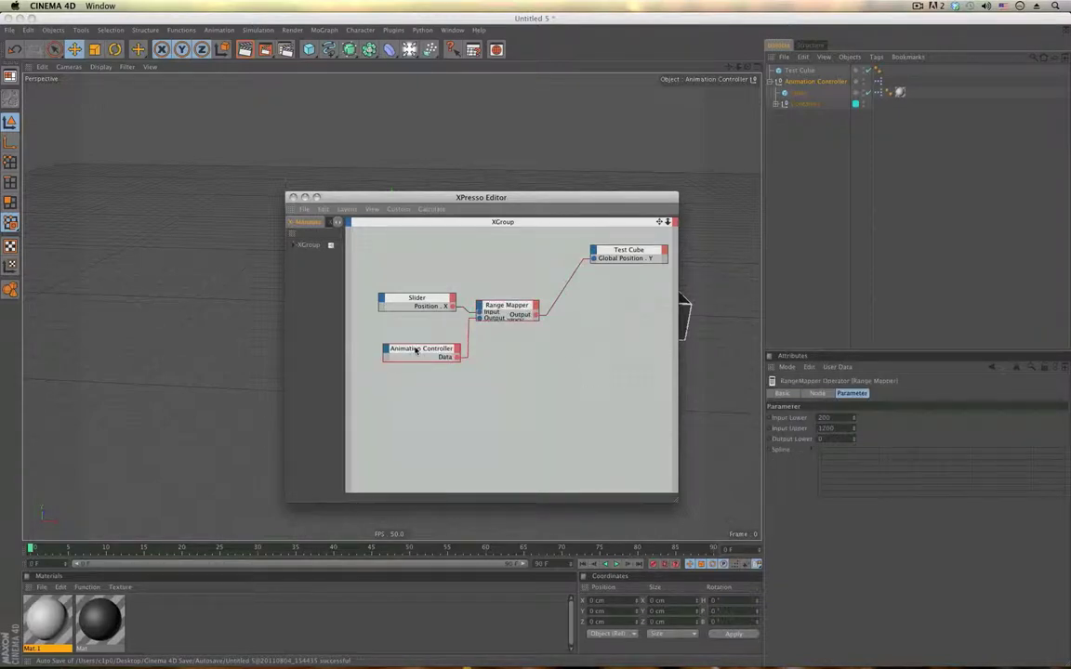
left_click(293, 197)
- Test the rig during playback with Data at 1000 cm and 707 cm and the Slider moved to about X 1020 cm
left_click(809, 81)
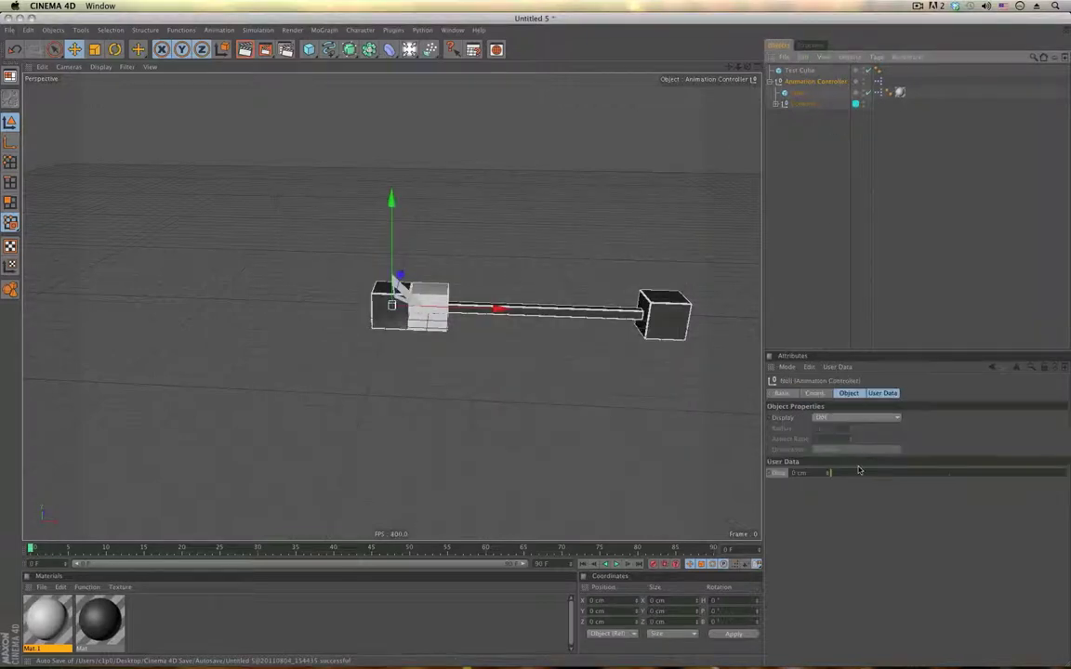
left_click(615, 564)
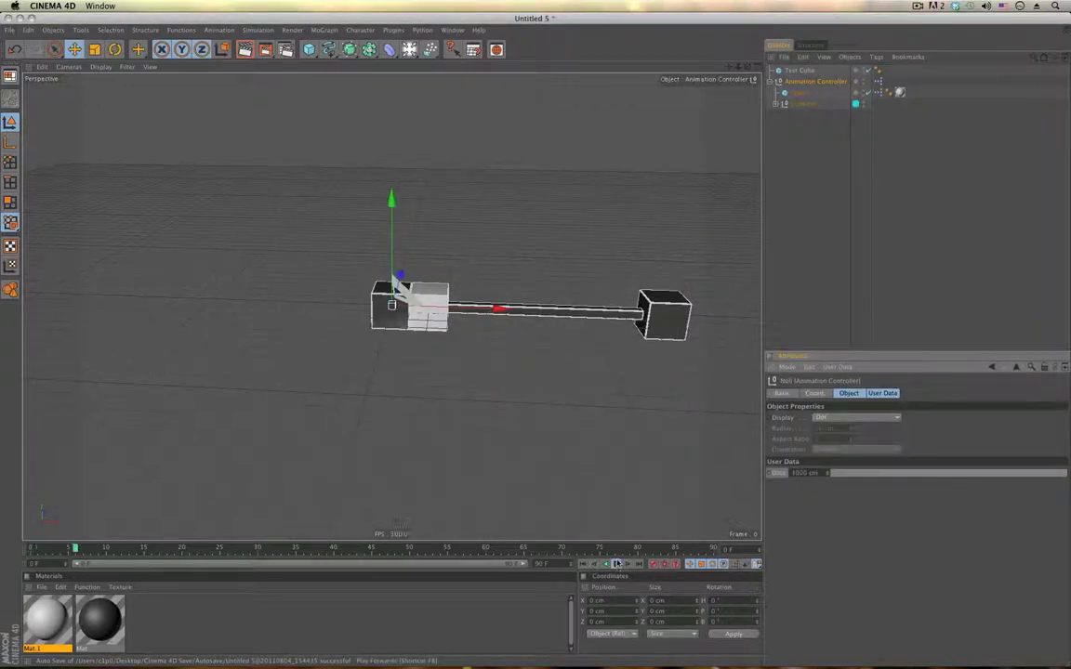
left_click(798, 92)
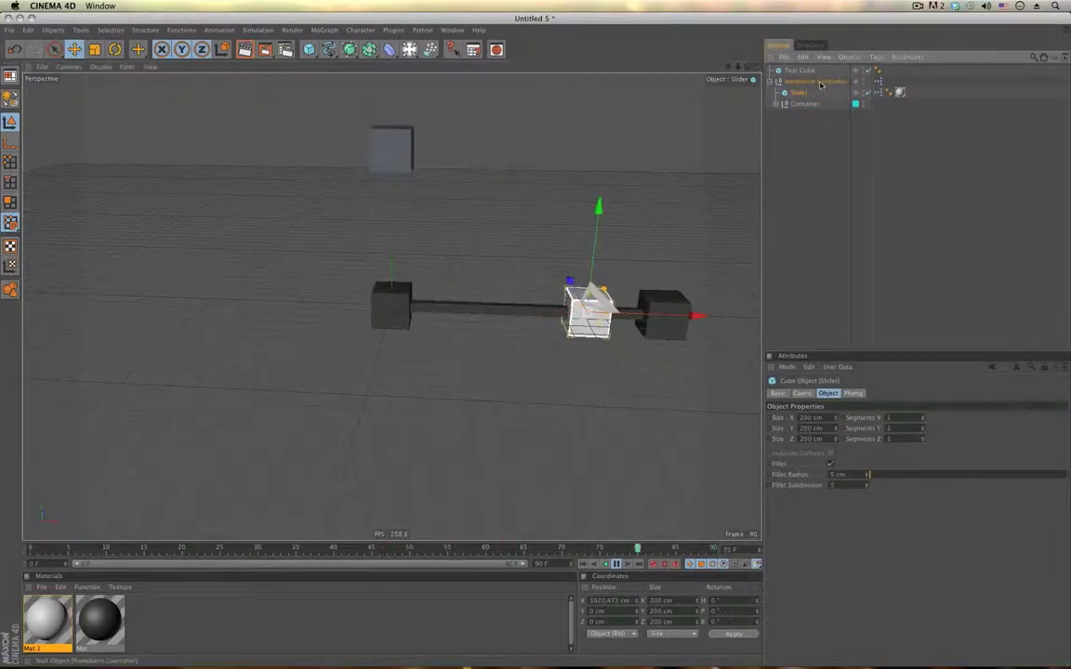
left_click(816, 81)
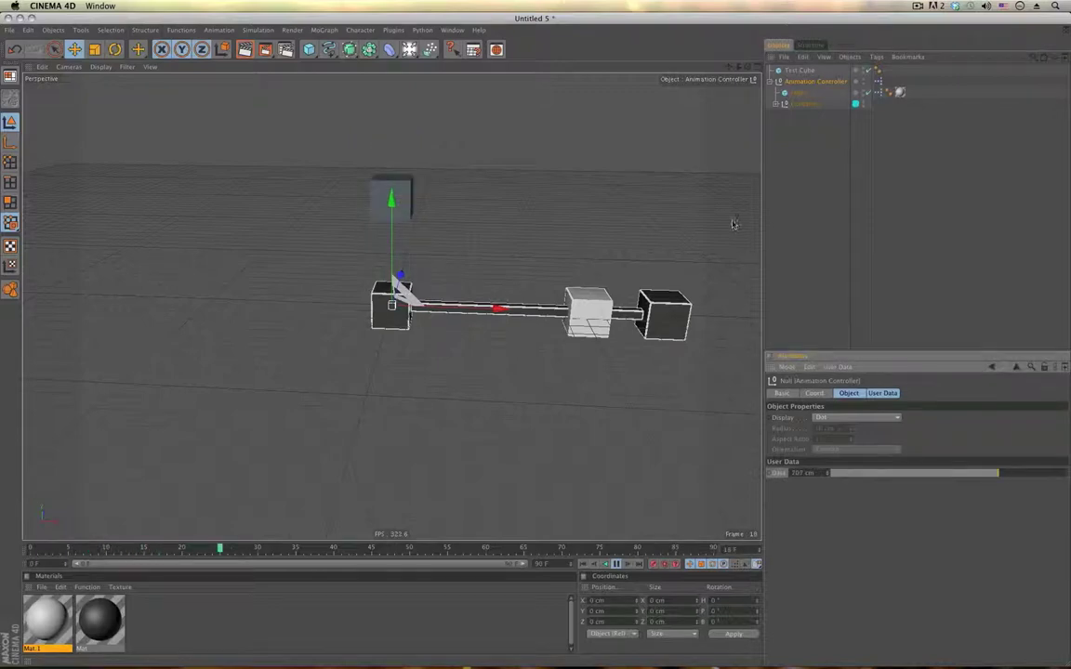
- Move the Slider to about X 800 cm during playback, then stop and return to the first frame
left_click(799, 70)
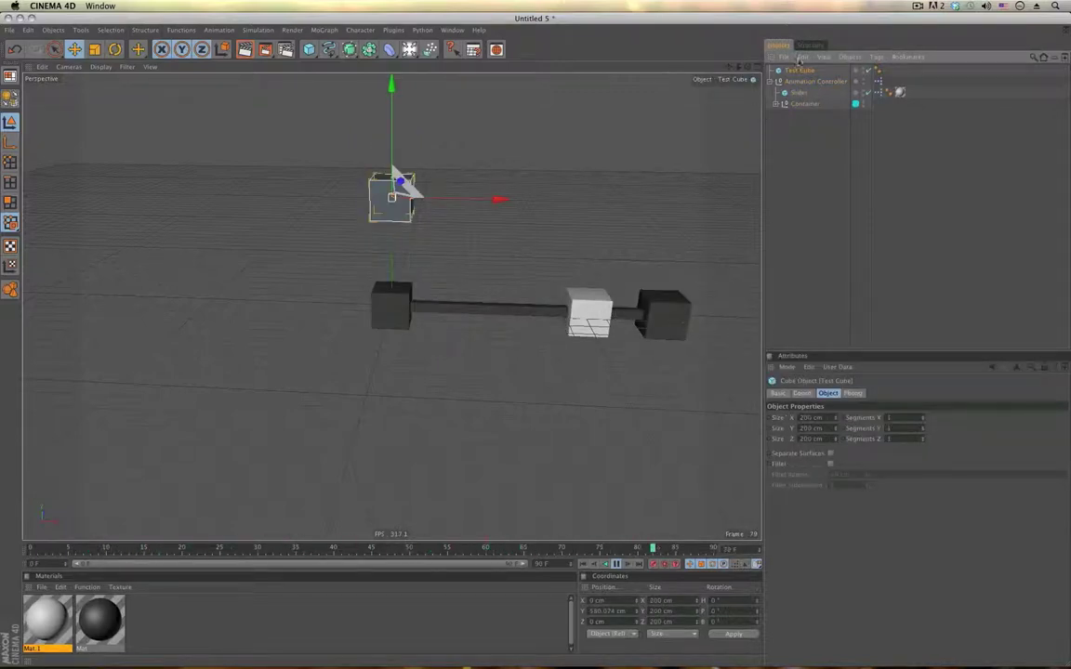
left_click(799, 92)
left_click_drag(669, 249, 528, 245)
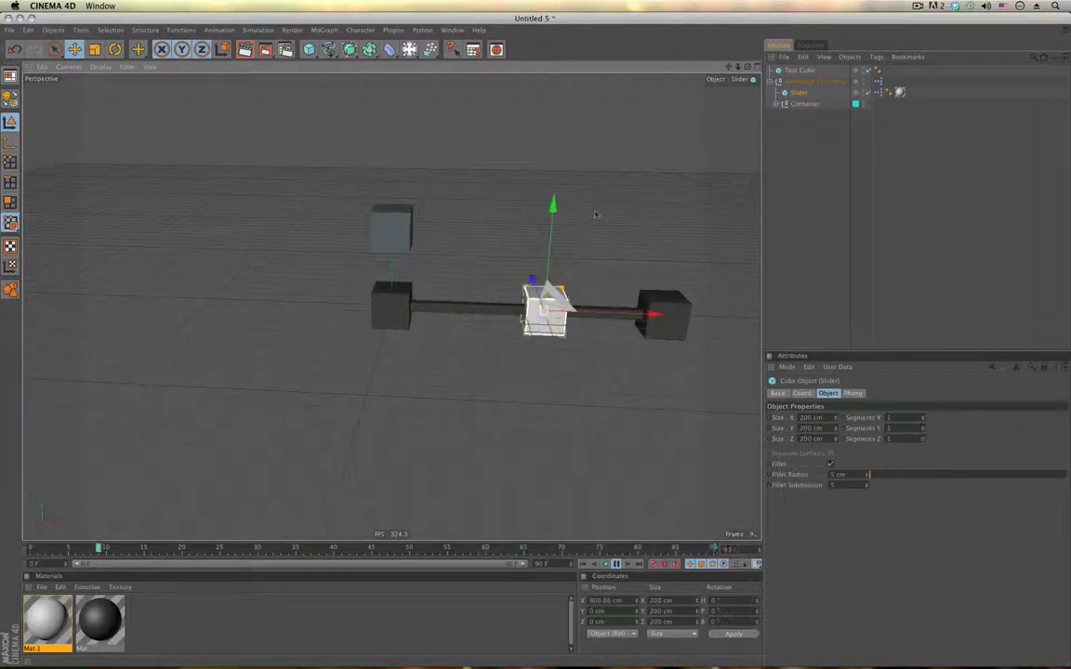
right_click_drag(580, 219, 569, 215, "alt")
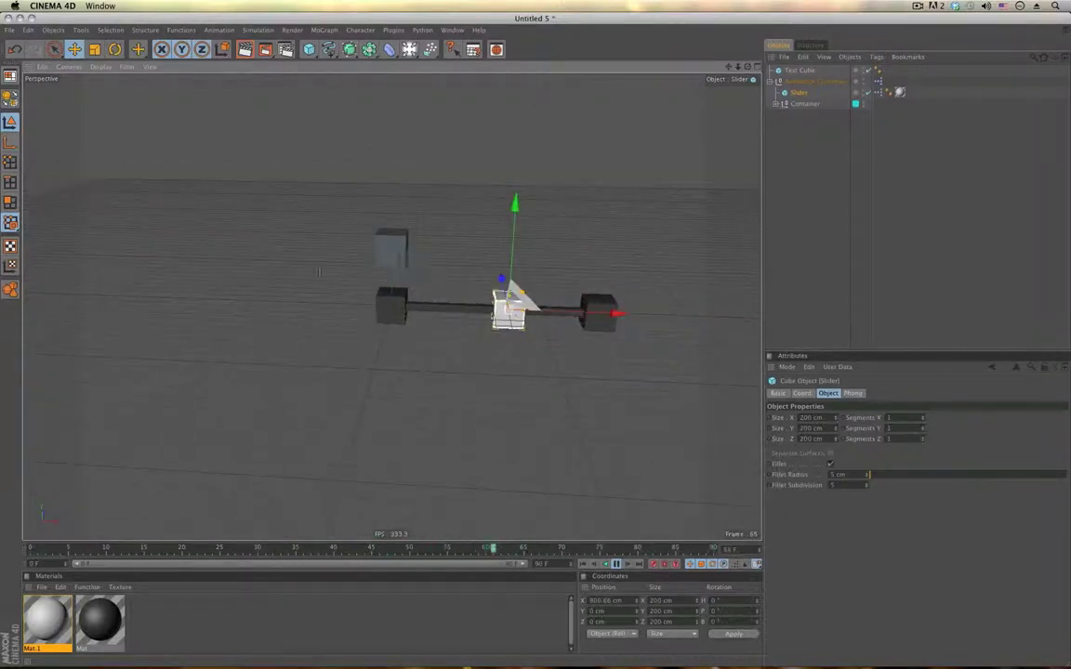
left_click(616, 564)
left_click(584, 565)
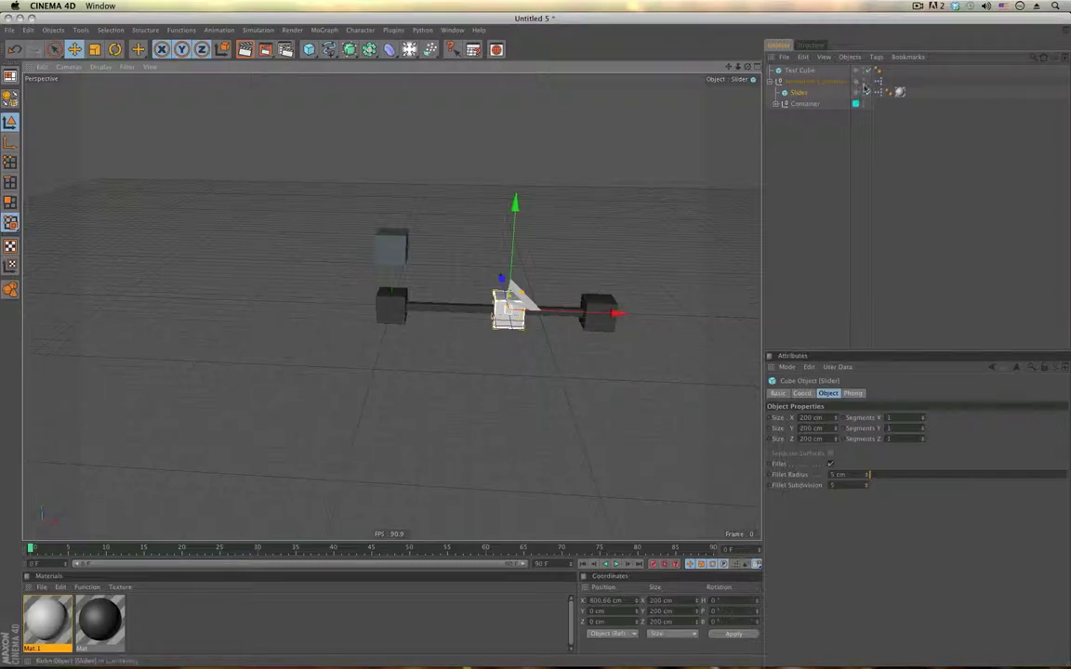
- Reopen the Animation Controller's XPresso expression and place the Test Cube node directly beside the Range Mapper
double_click(876, 81)
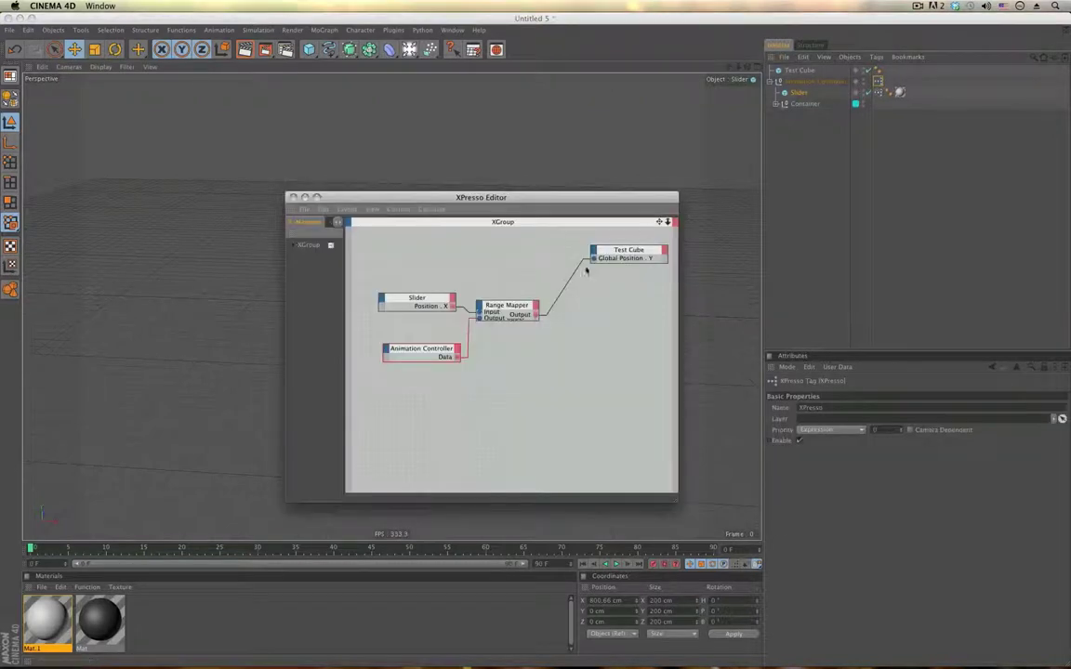
left_click_drag(612, 250, 591, 311)
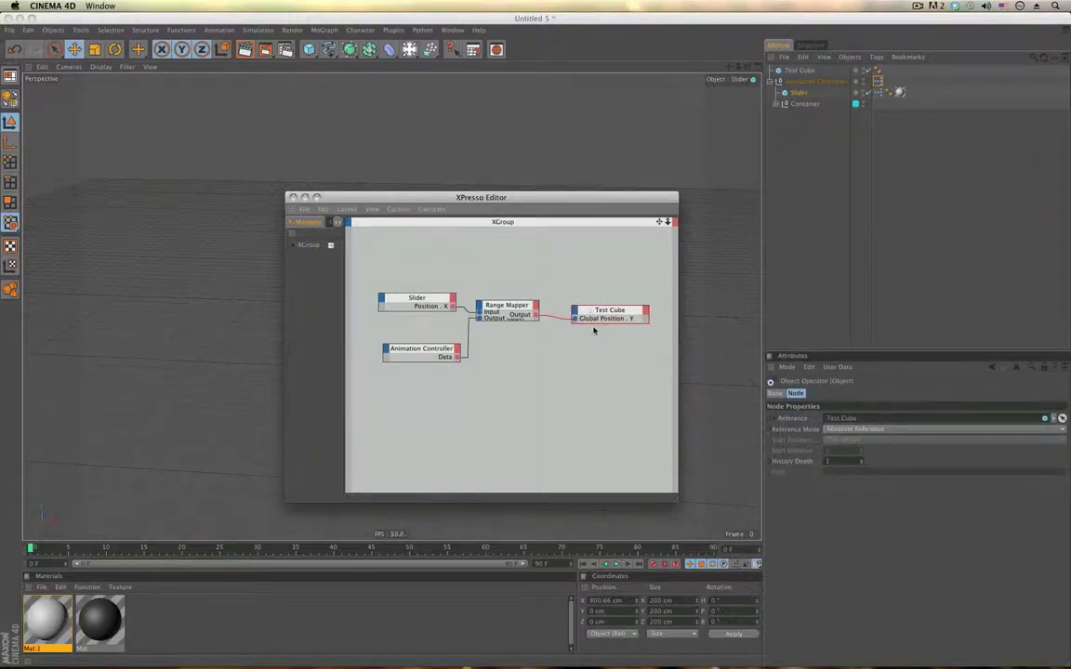
left_click_drag(596, 308, 586, 297)
- Add a Rotation . H input to the Test Cube node
left_click(519, 310)
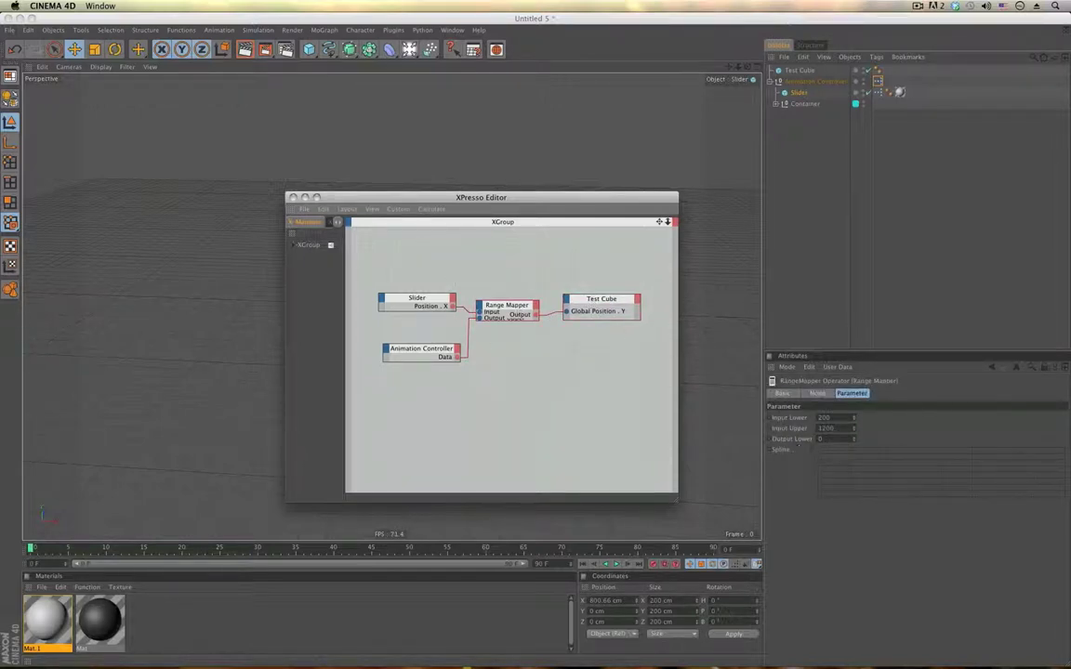
left_click(565, 316)
mouse_move(600, 316)
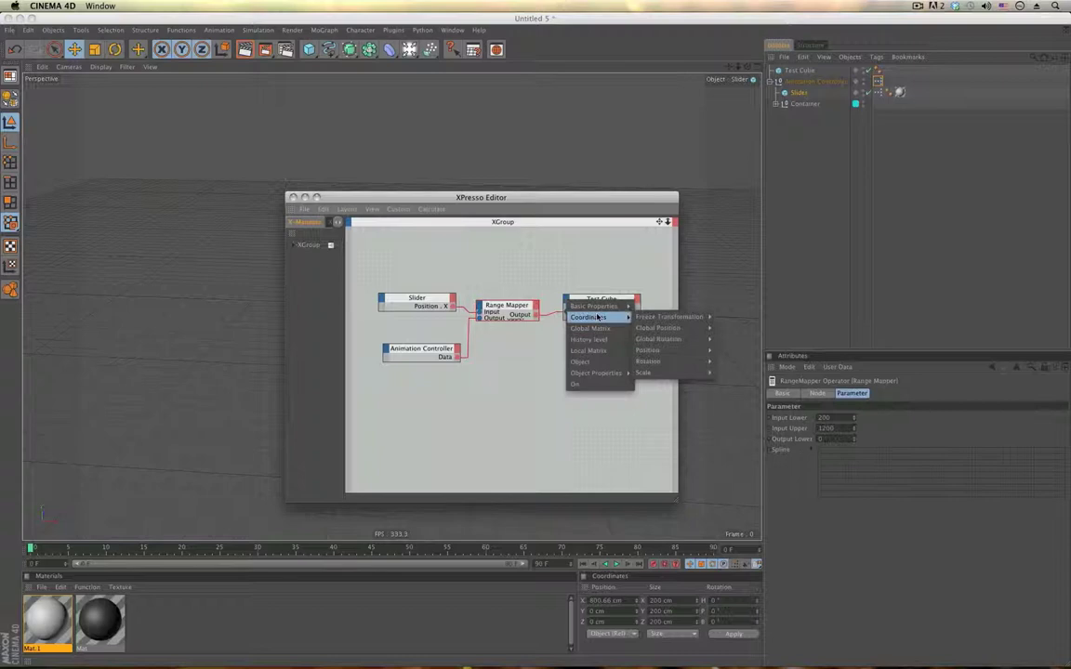
mouse_move(662, 352)
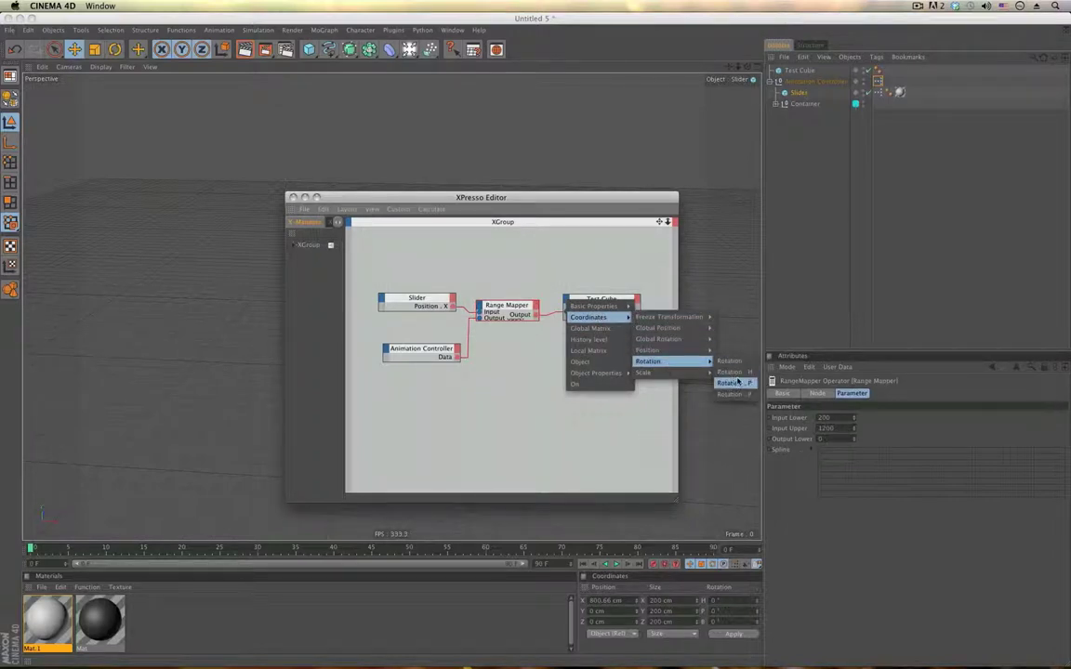
left_click(730, 373)
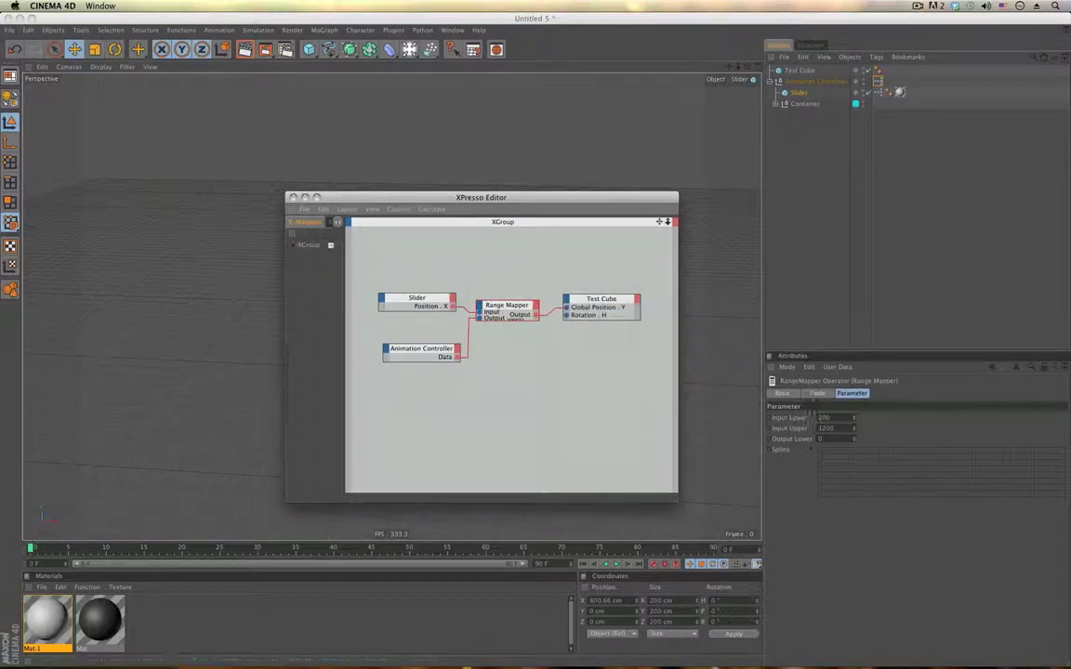
- Set the Range Mapper's Output Range to Degree
left_click(817, 393)
left_click(848, 438)
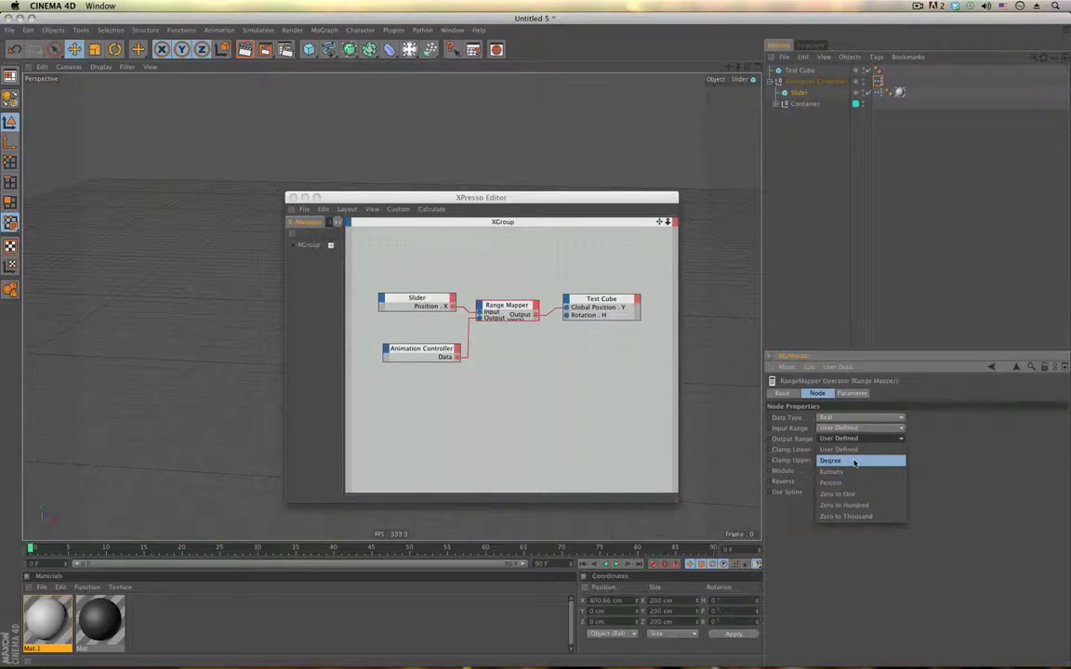
left_click(854, 462)
- Delete the Animation Controller node from the expression and remove the Data entry from the null's user data
left_click(422, 350)
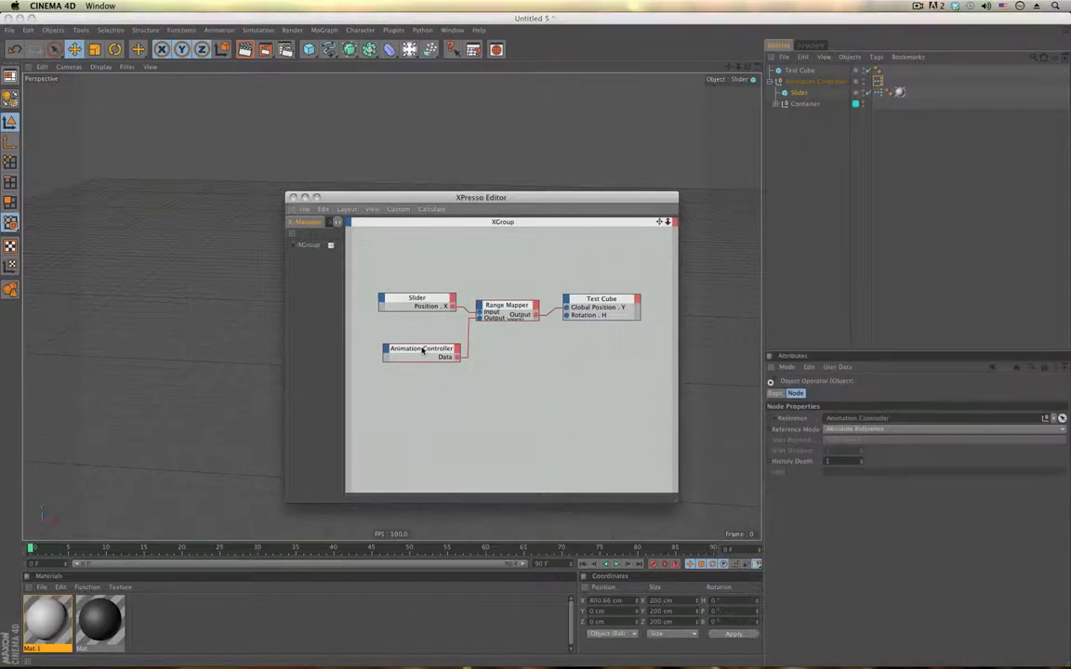
key("Delete")
left_click(817, 82)
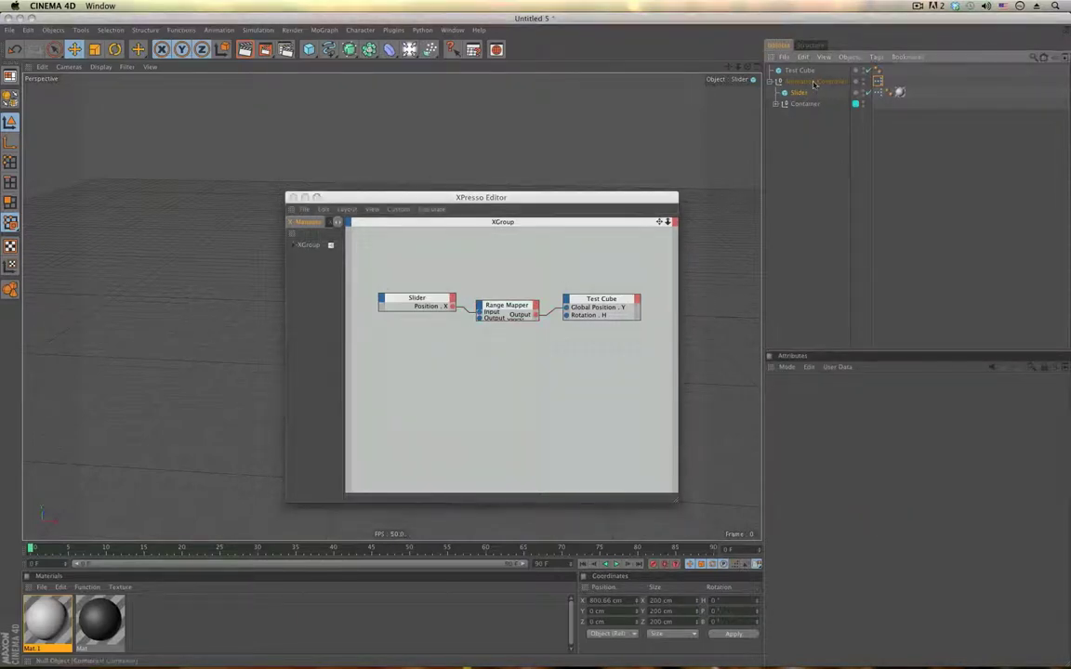
right_click(781, 473)
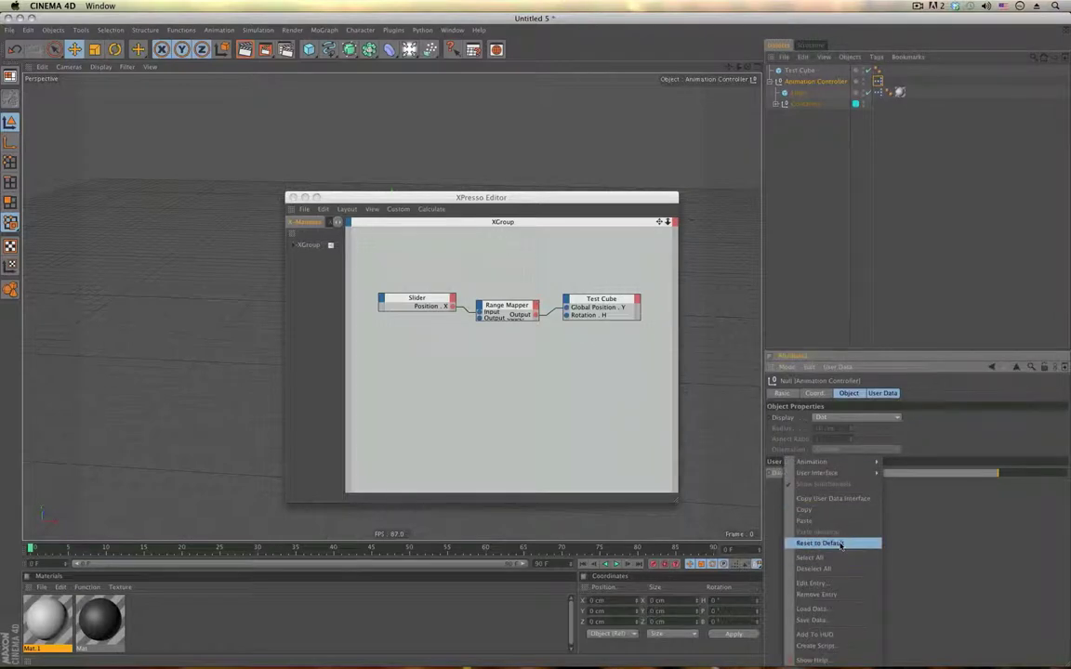
left_click(835, 593)
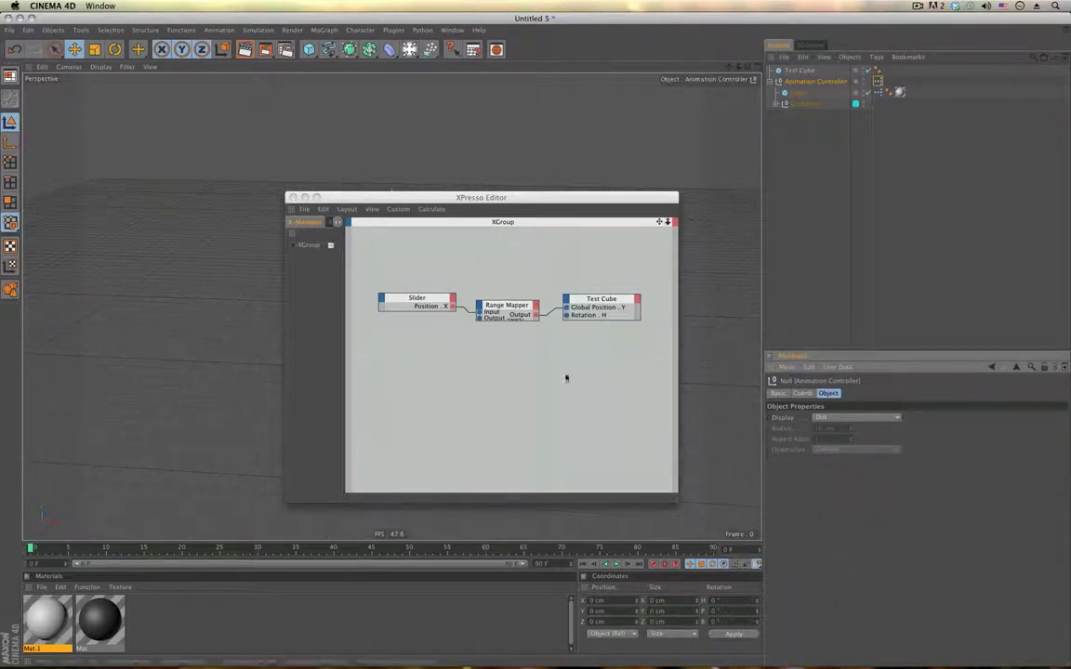
- Check the Range Mapper's parameters and move Test Cube behind the Slider, to about X 813 cm and Z 519 cm
left_click(506, 306)
left_click(851, 393)
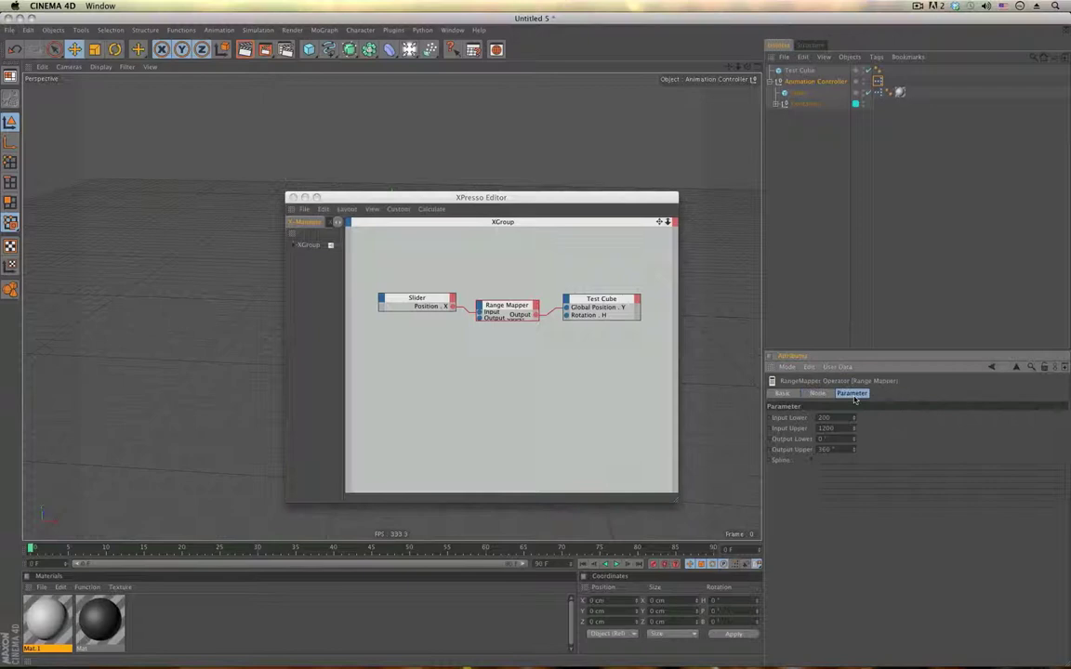
left_click(293, 198)
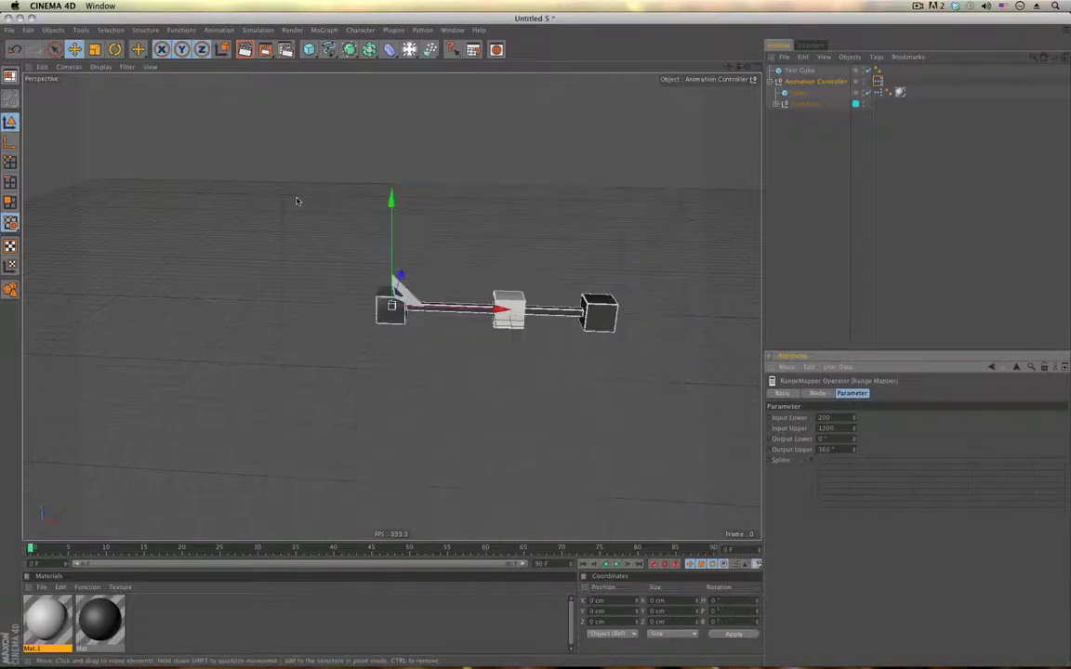
left_click(391, 305)
left_click_drag(391, 305, 504, 283)
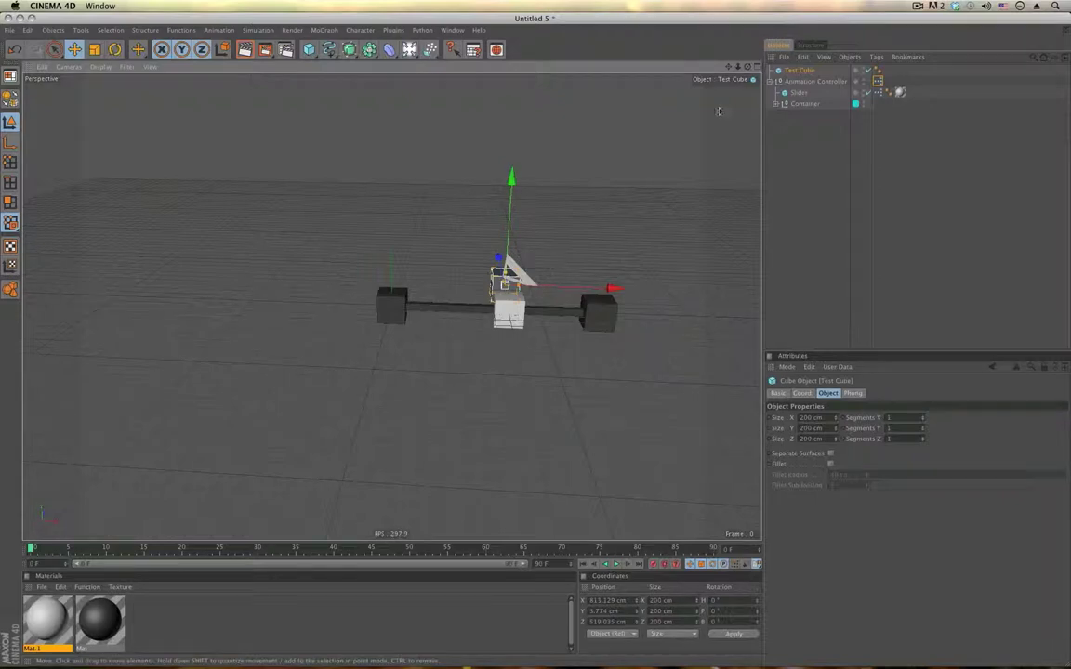
- Remove the Global Position . Y input from the Test Cube node and connect the Range Mapper's Output to Rotation . H
double_click(877, 80)
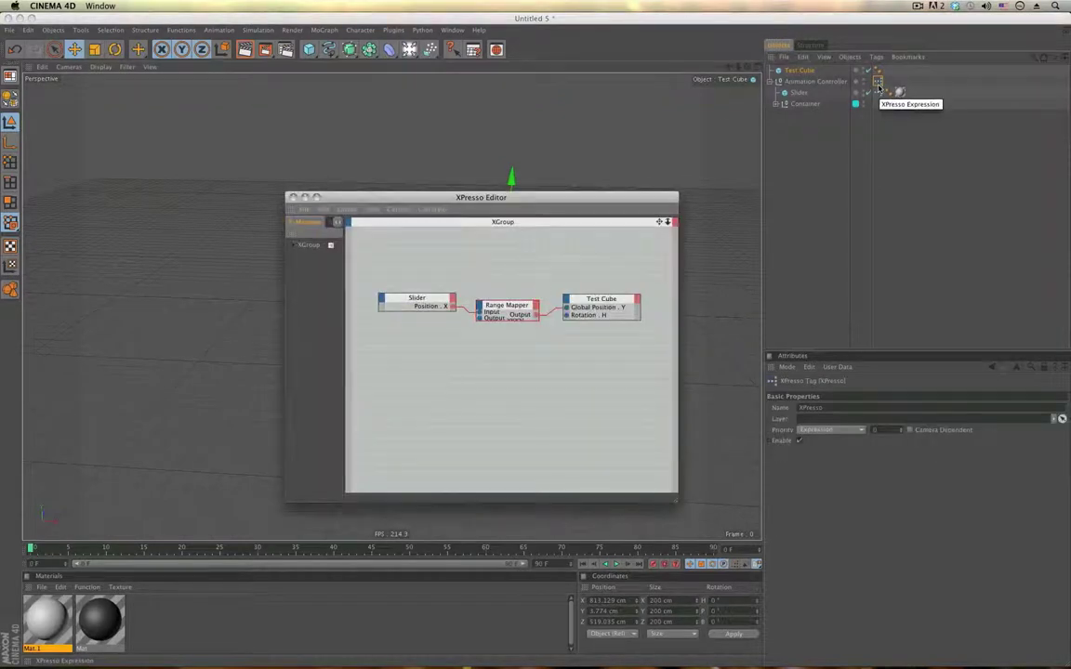
right_click(597, 307)
left_click(616, 346)
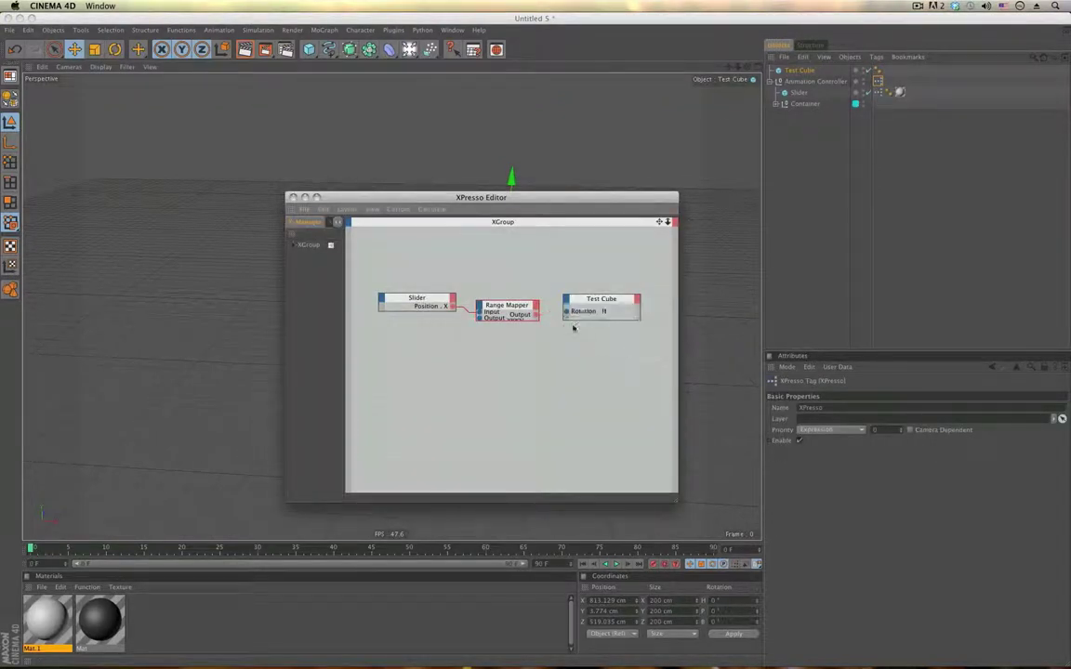
left_click(509, 308)
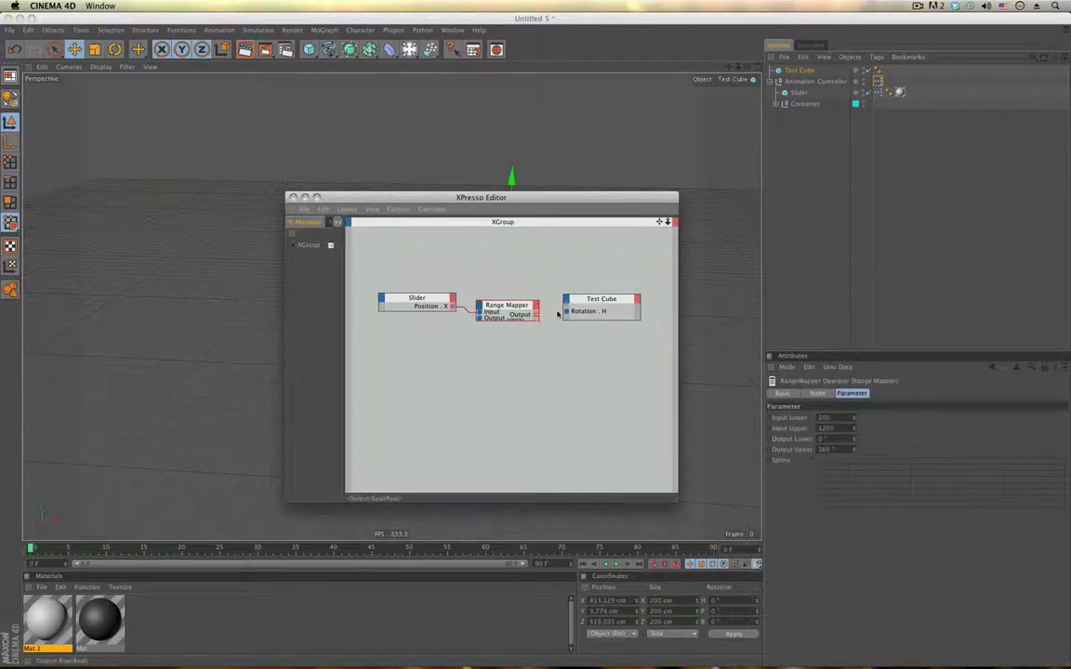
left_click(292, 197)
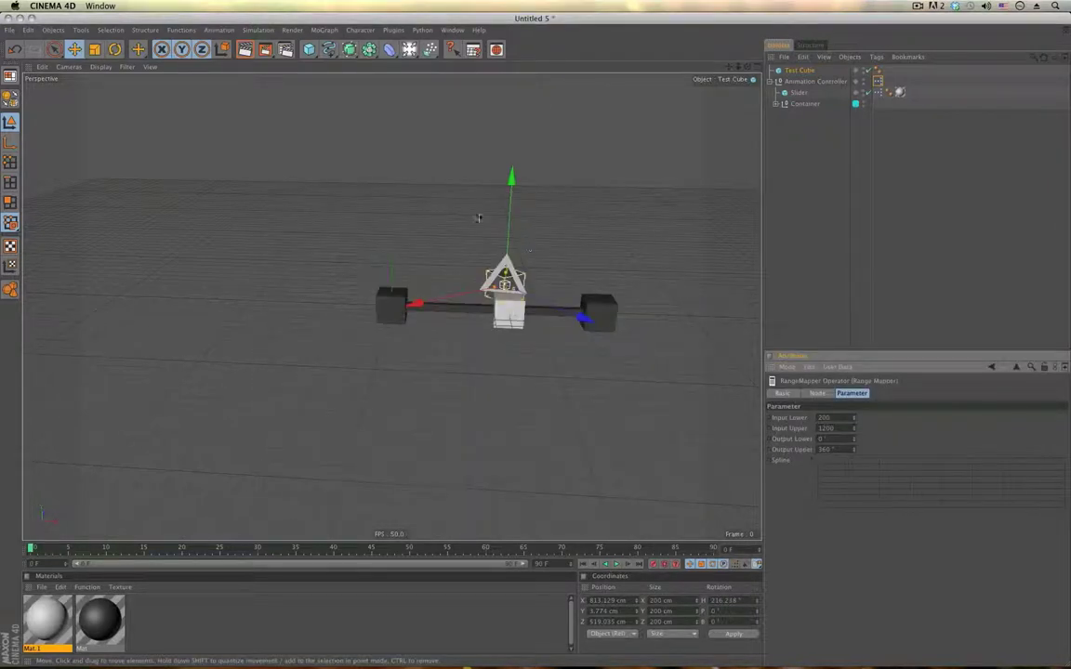
- Move the Slider along its bar to about X 661 cm to test the Test Cube's rotation
left_click(811, 82)
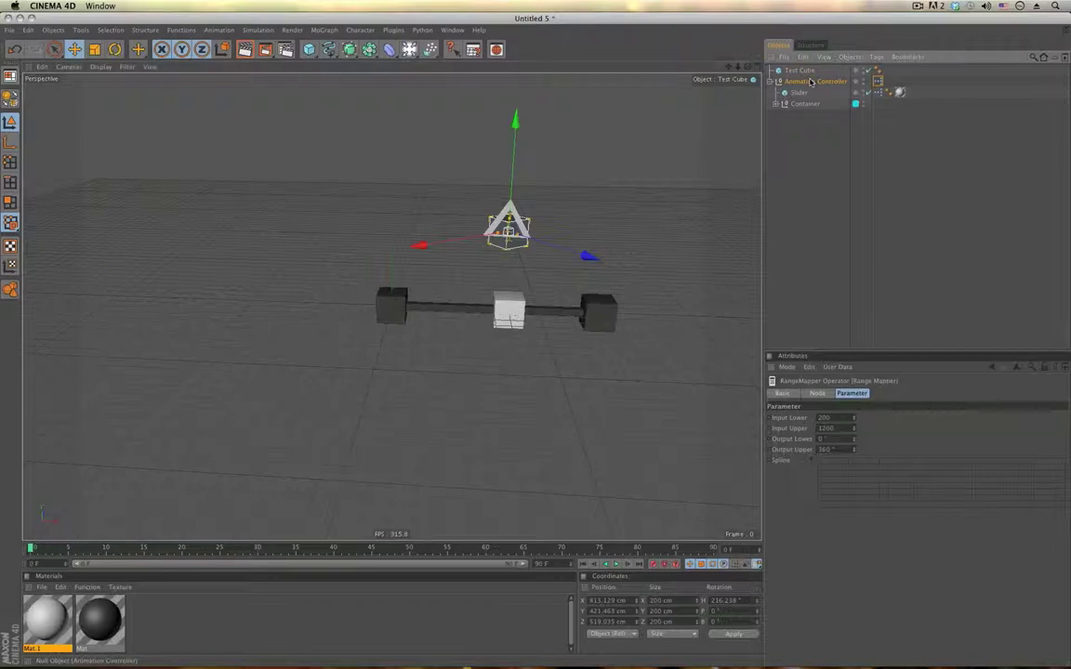
left_click(799, 92)
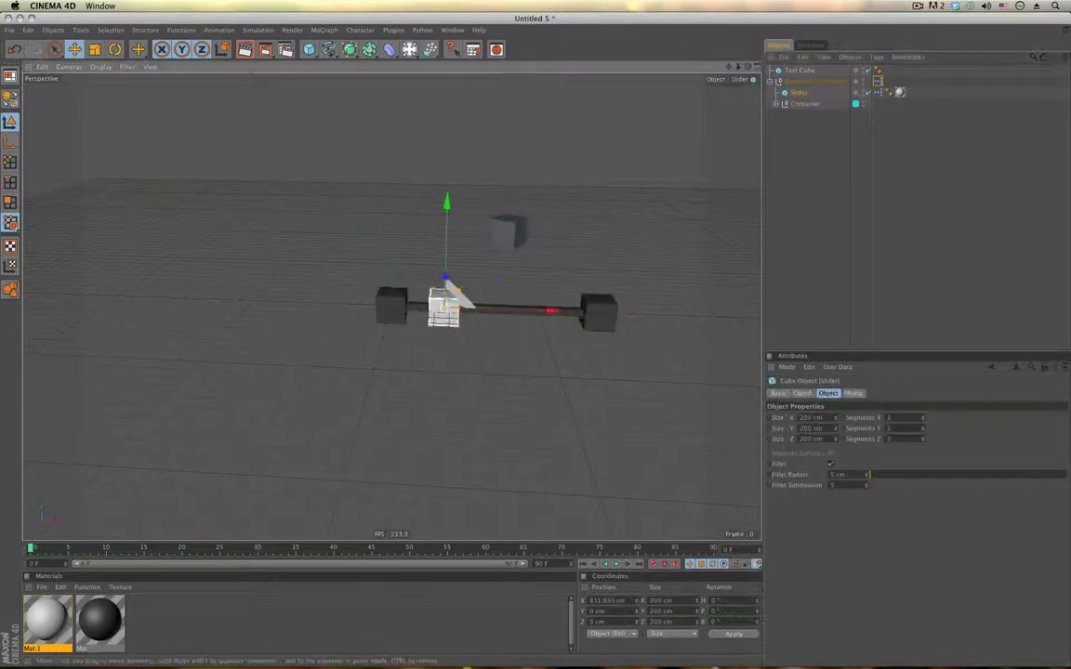
left_click_drag(551, 312, 490, 310)
- Open the Cappucino motion recording window
left_click(360, 30)
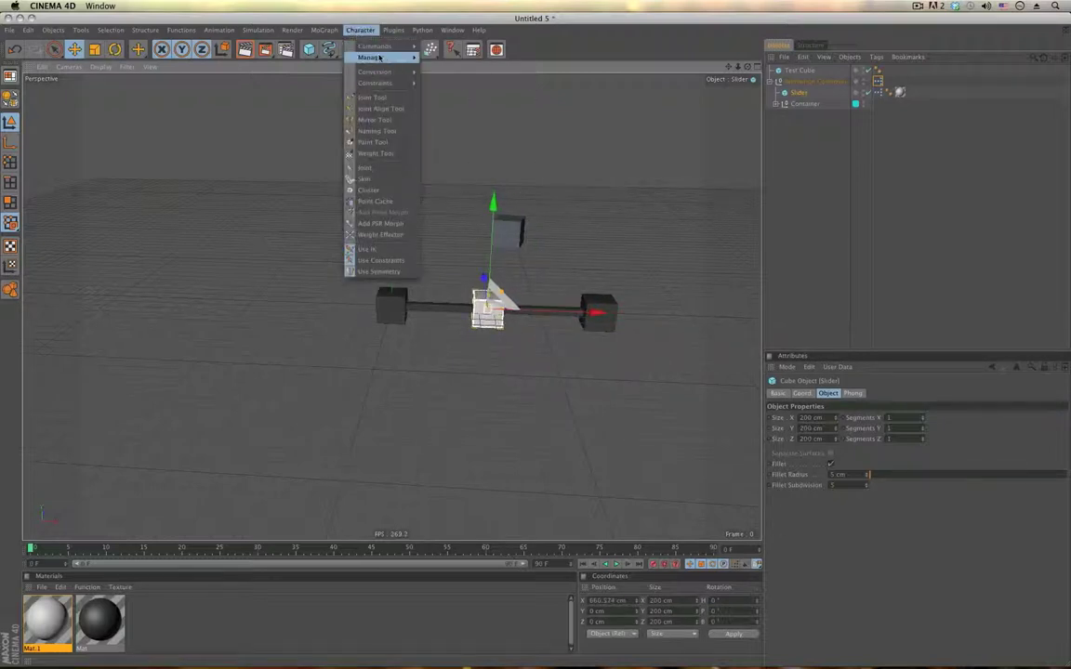
mouse_move(379, 57)
left_click(456, 82)
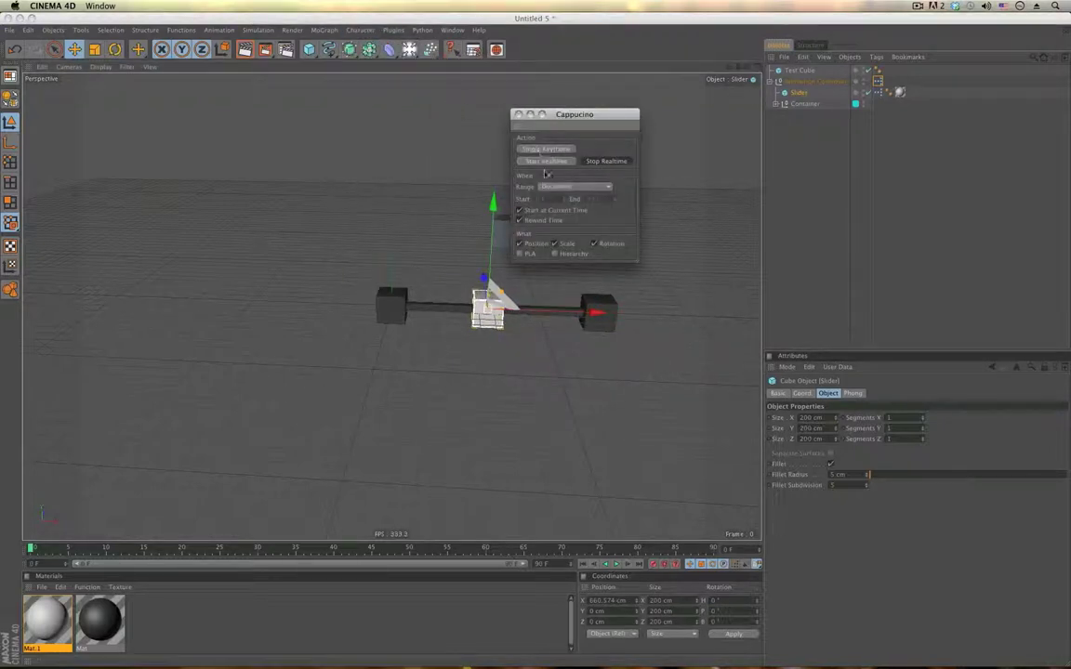
- Enable the Fillet option on Test Cube to round its edges
left_click(816, 160)
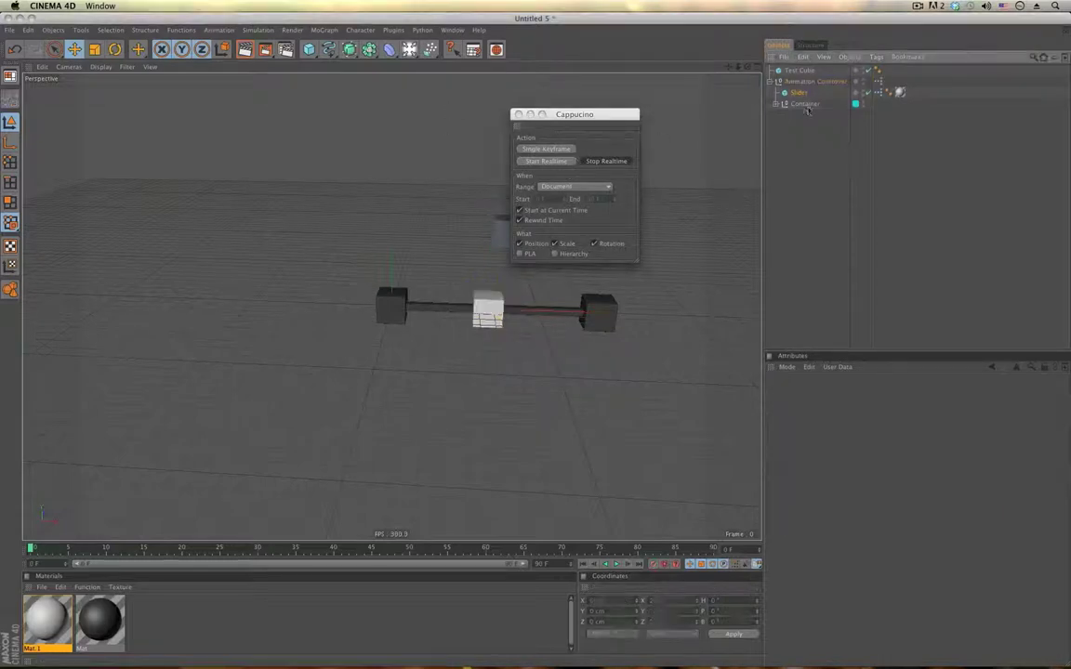
left_click(799, 71)
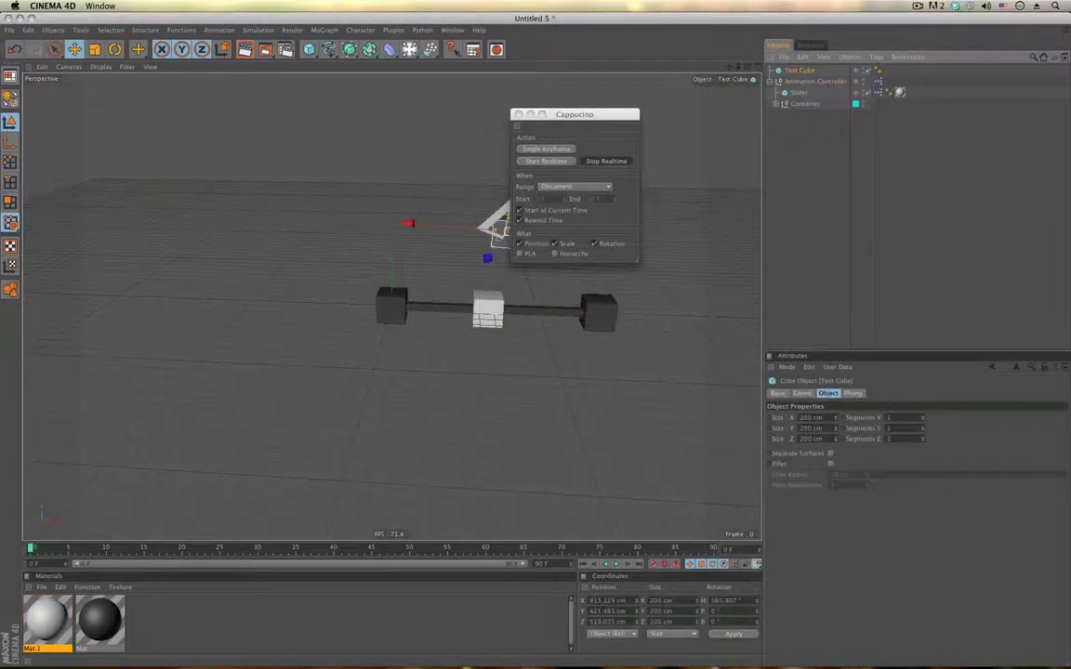
left_click(830, 463)
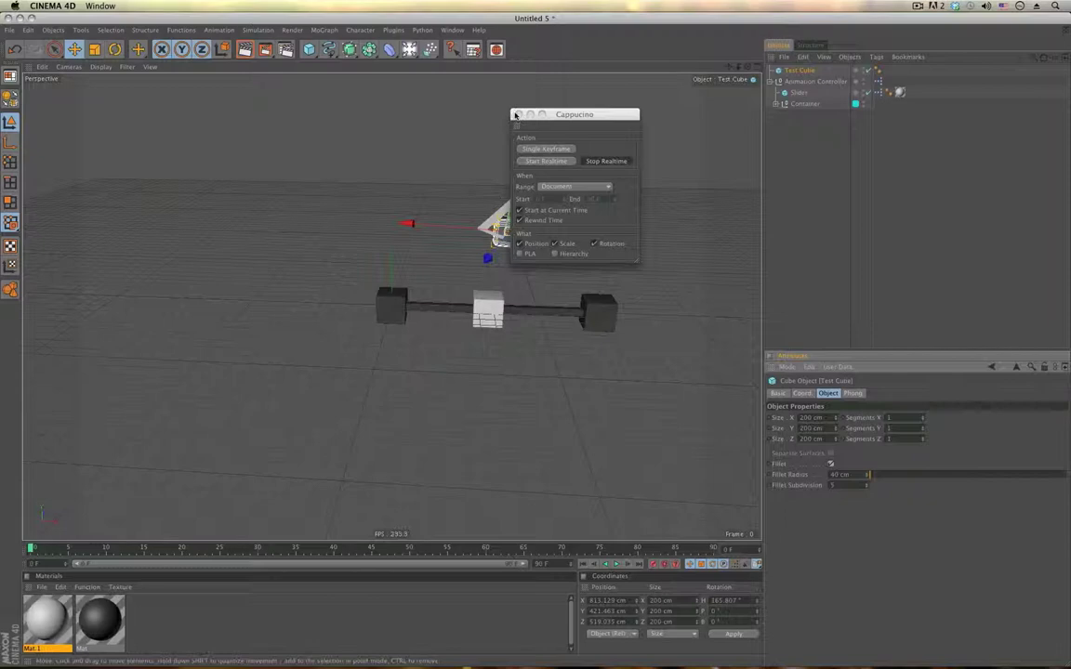
- Add a MoGraph Formula effector to the scene and clear the object selection
left_click(307, 50)
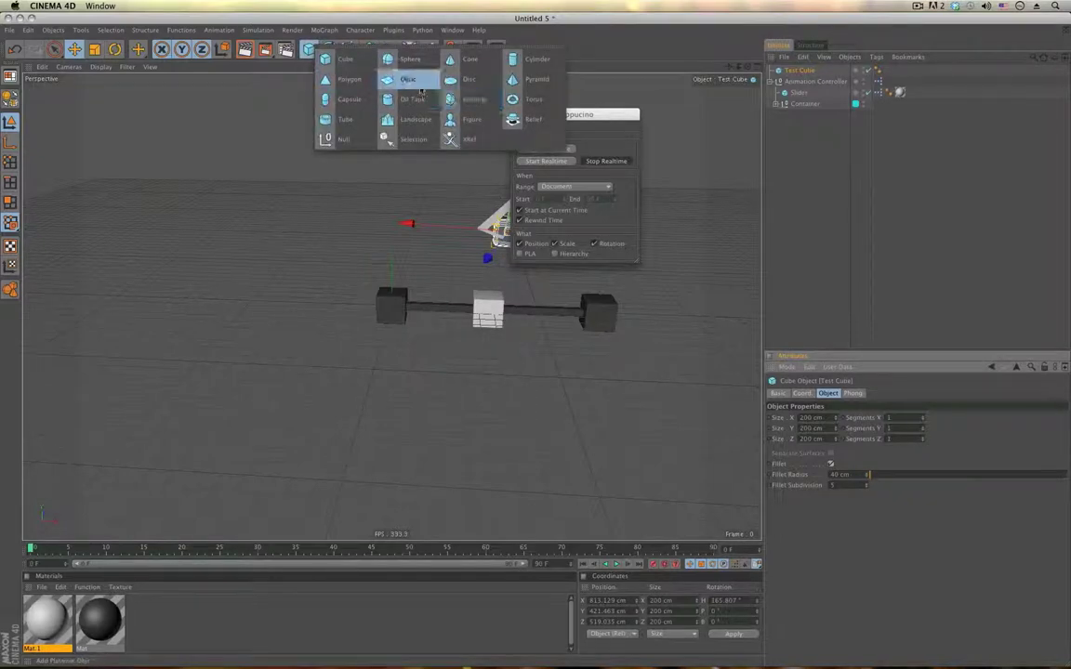
left_click(324, 30)
mouse_move(364, 47)
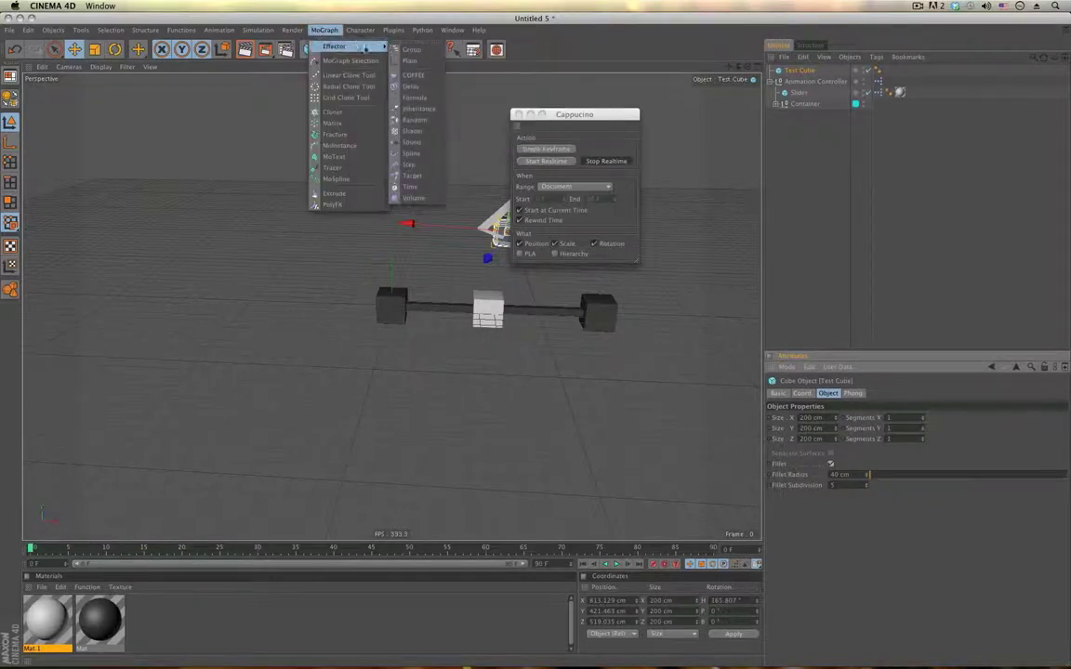
left_click(410, 96)
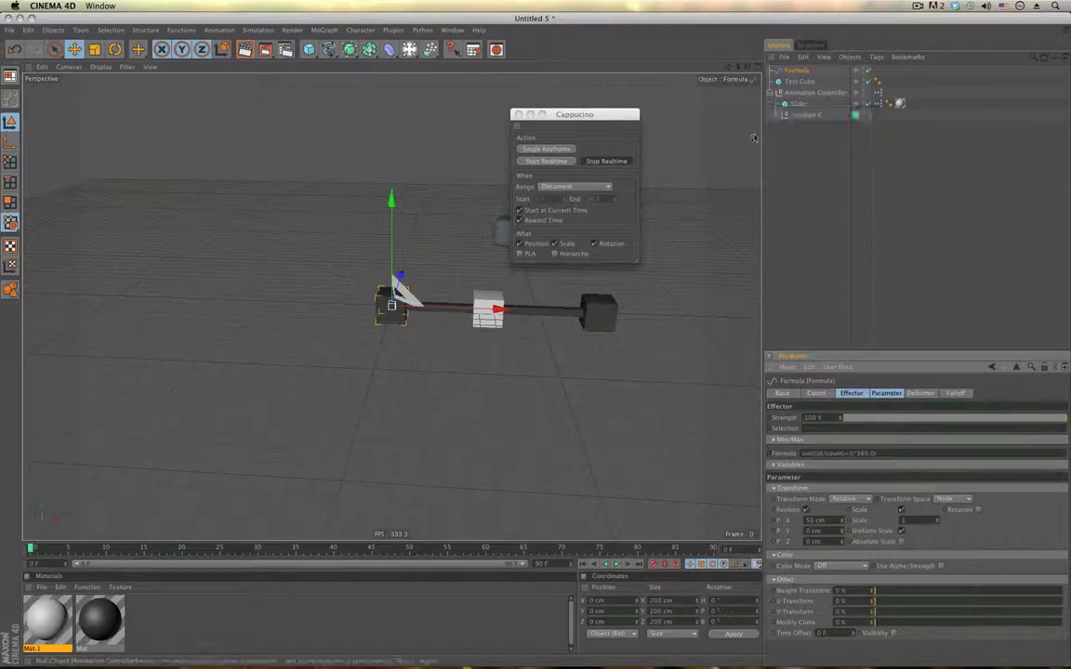
left_click(806, 139)
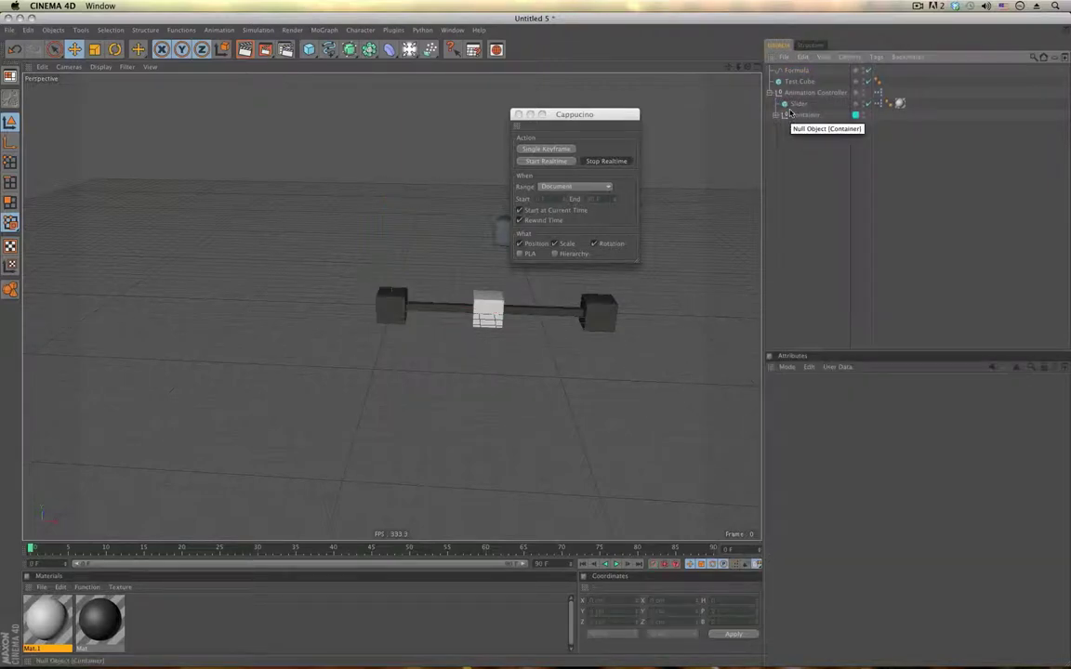